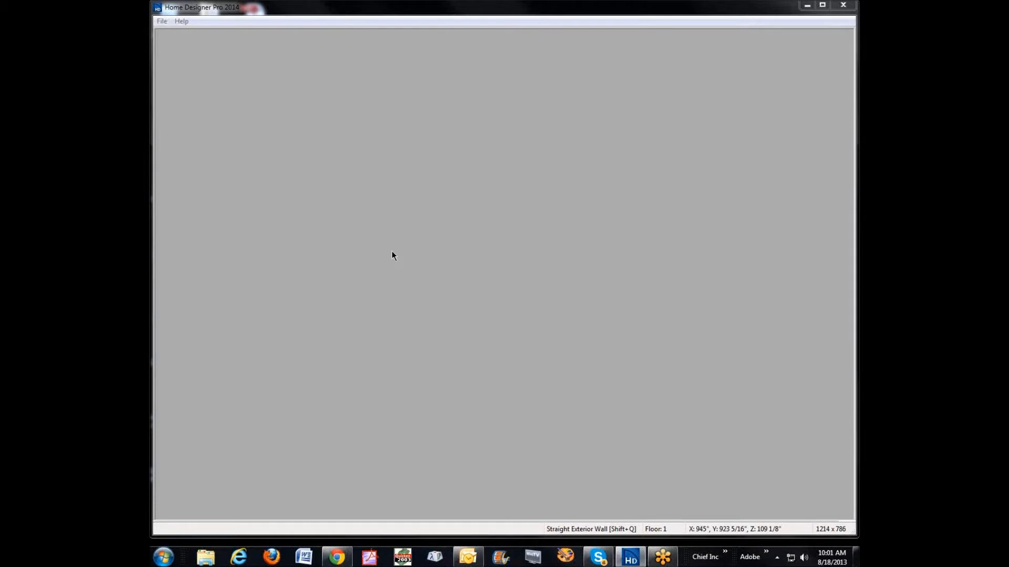
Step: Create a new plan from the Default Style home template using U.S. units (inches)
left_click(163, 23)
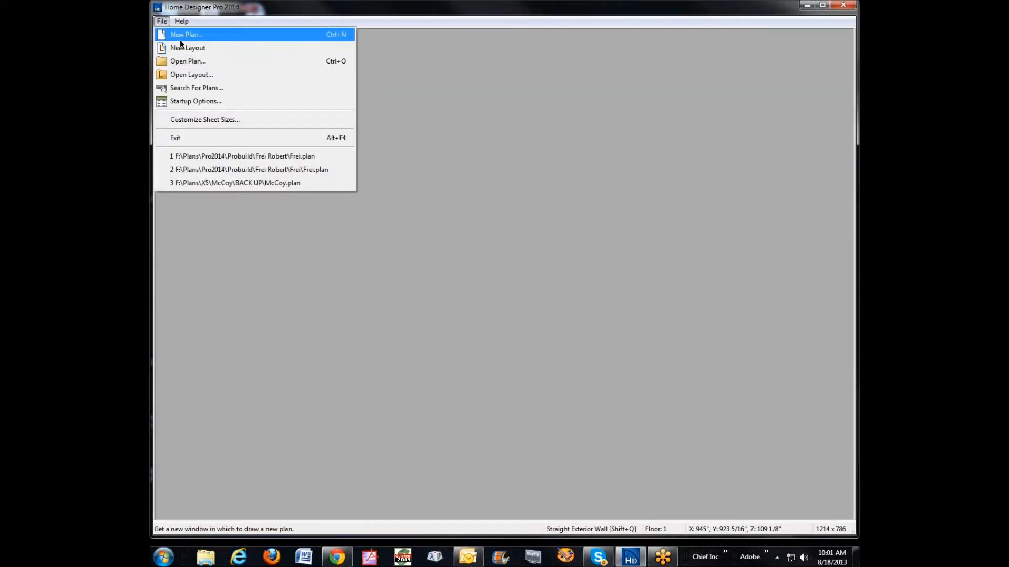
left_click(180, 40)
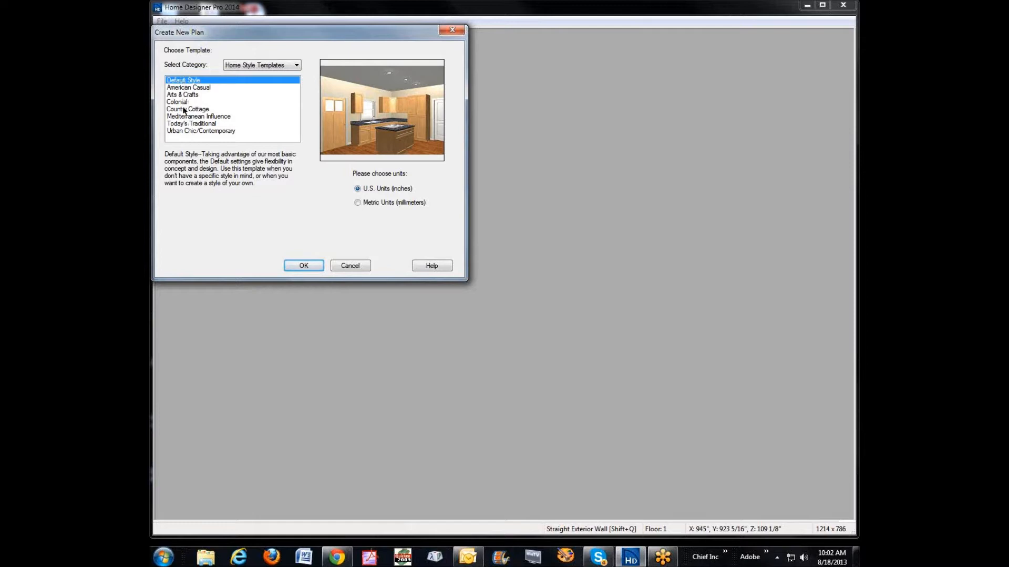
left_click(304, 265)
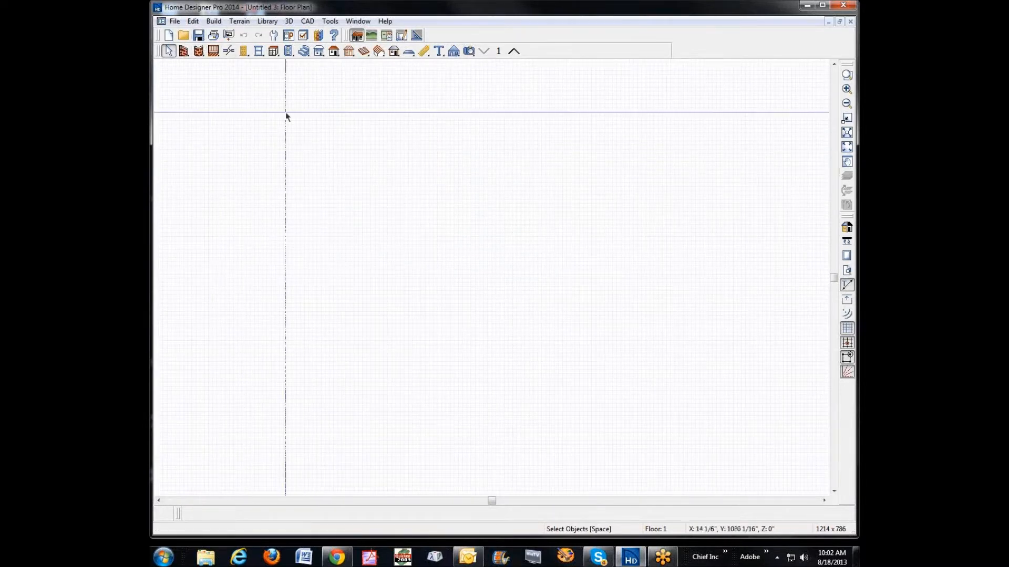
Step: Open the plan's default settings and examine the cabinet defaults, including the base cabinet's size, countertop and toe kick options
left_click(194, 22)
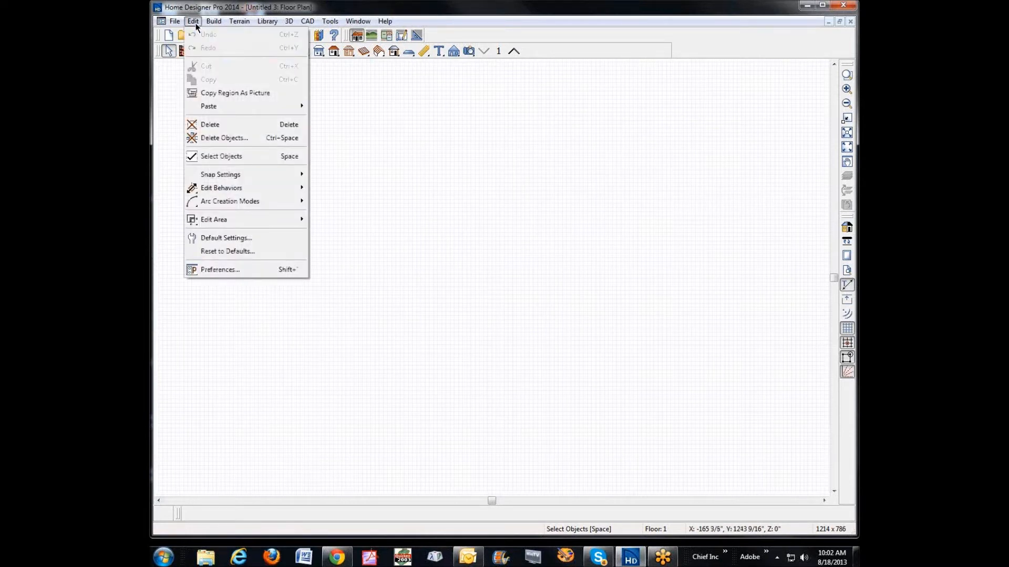
left_click(211, 240)
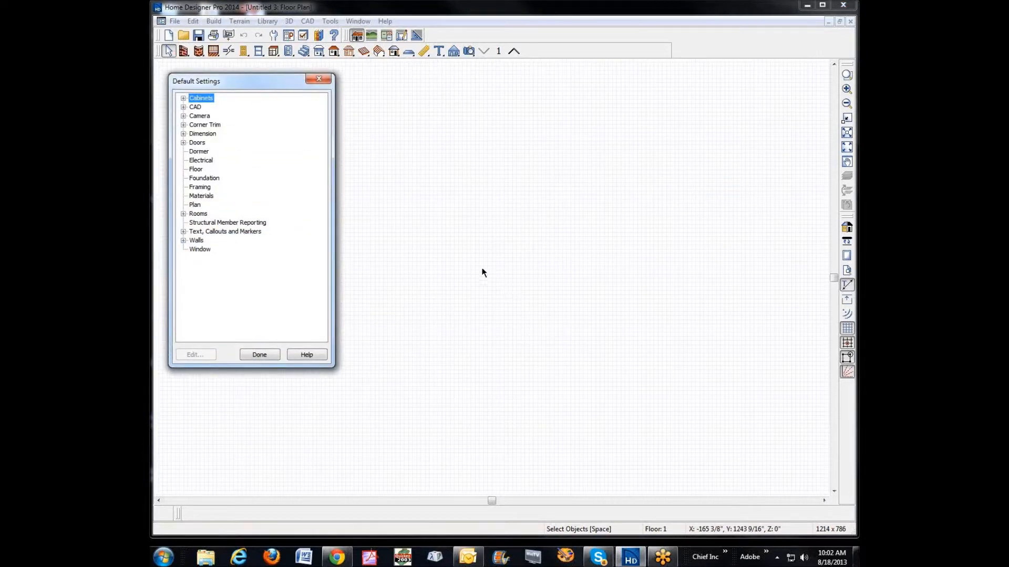
left_click(183, 98)
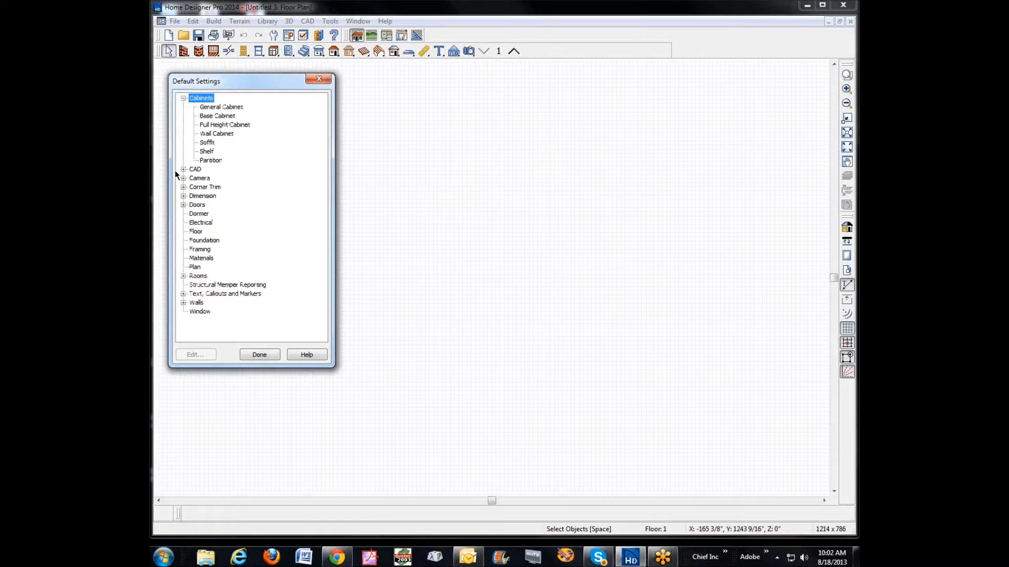
left_click(217, 116)
left_click(210, 357)
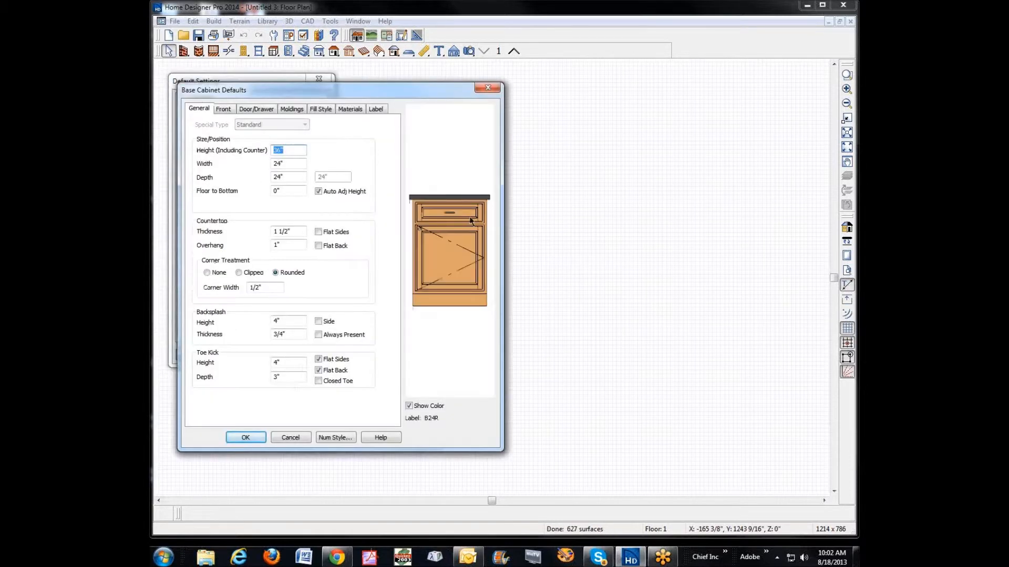
left_click(296, 437)
left_click(207, 143)
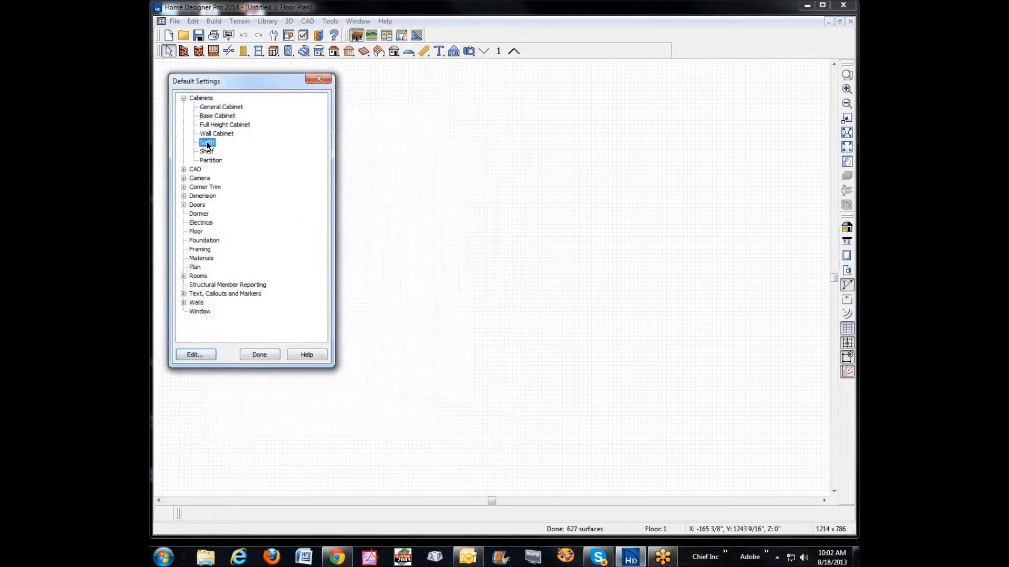
left_click(208, 151)
left_click(221, 159)
left_click(183, 98)
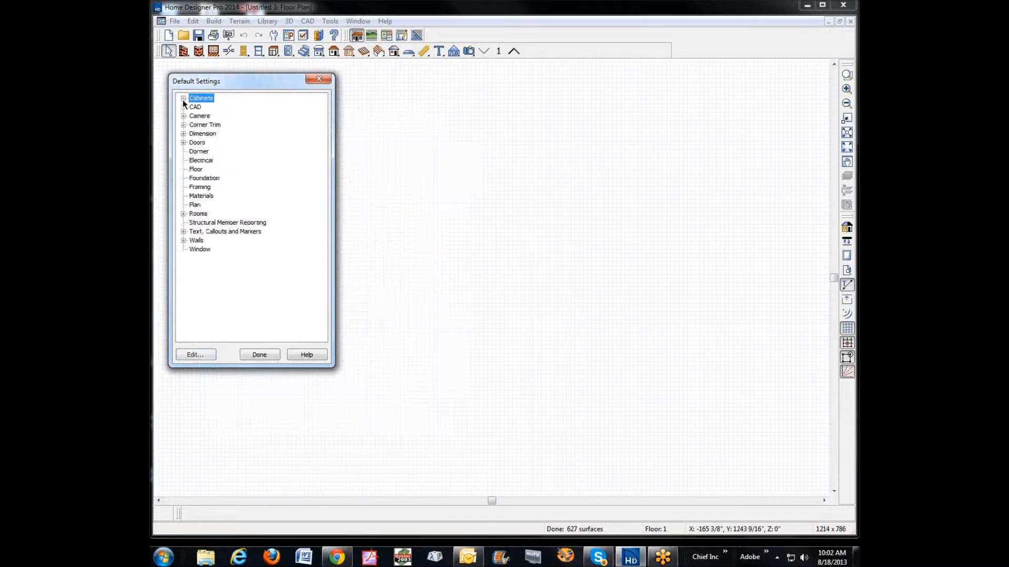
Step: Set the default exterior wall type to Stucco-4 in the Exterior/Interior Wall defaults
left_click(184, 240)
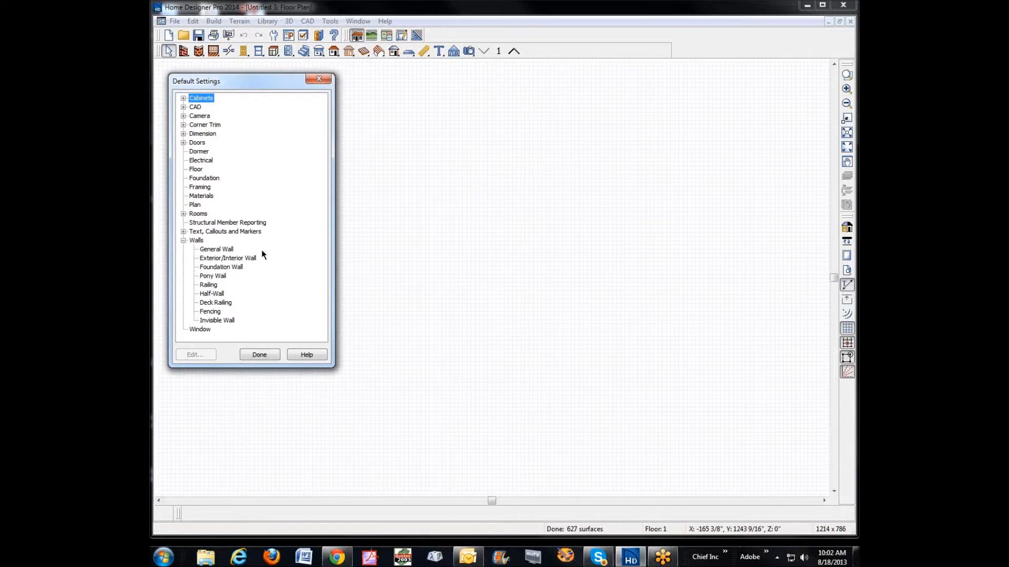
left_click(210, 260)
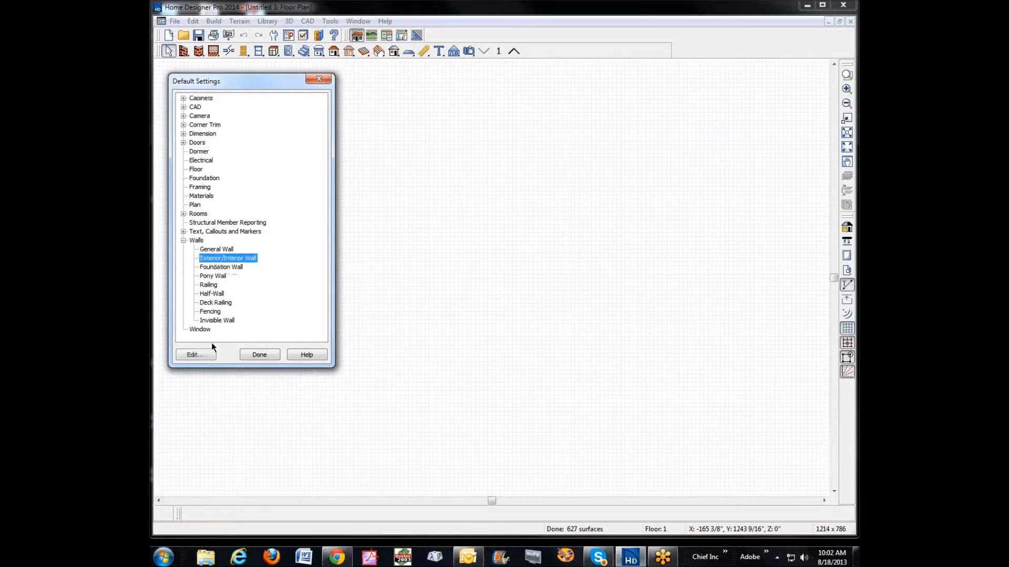
left_click(203, 358)
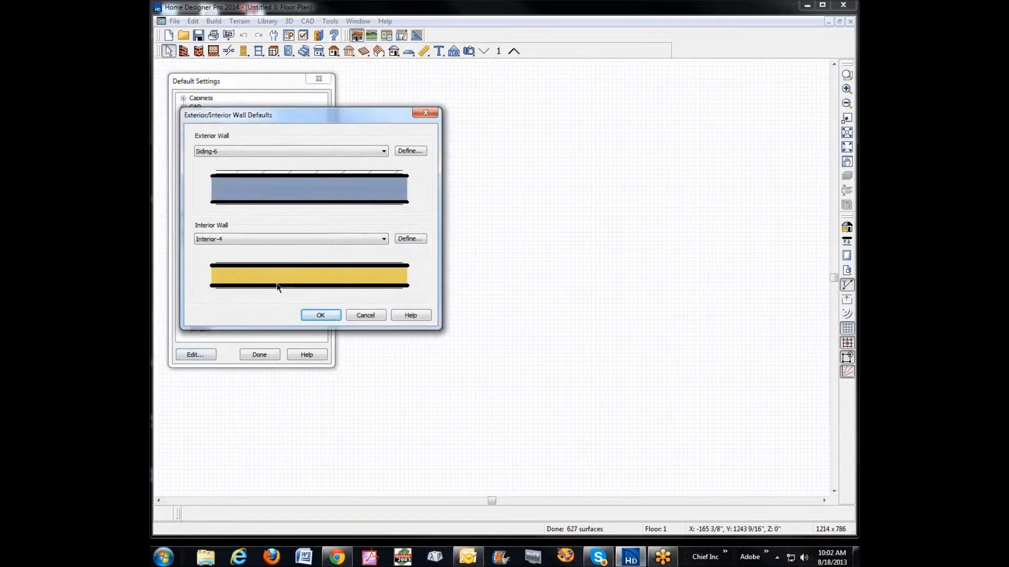
left_click(384, 152)
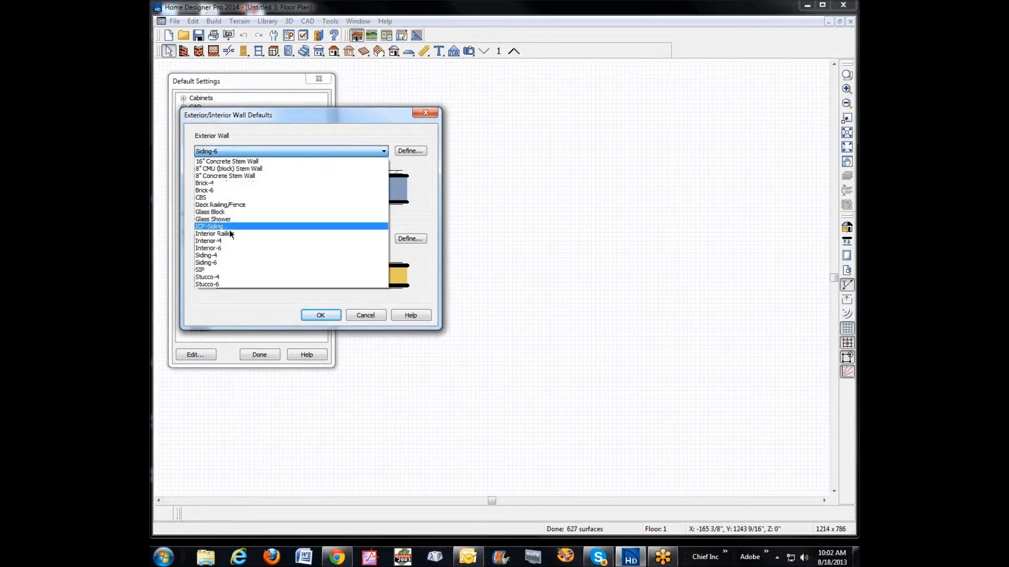
left_click(220, 276)
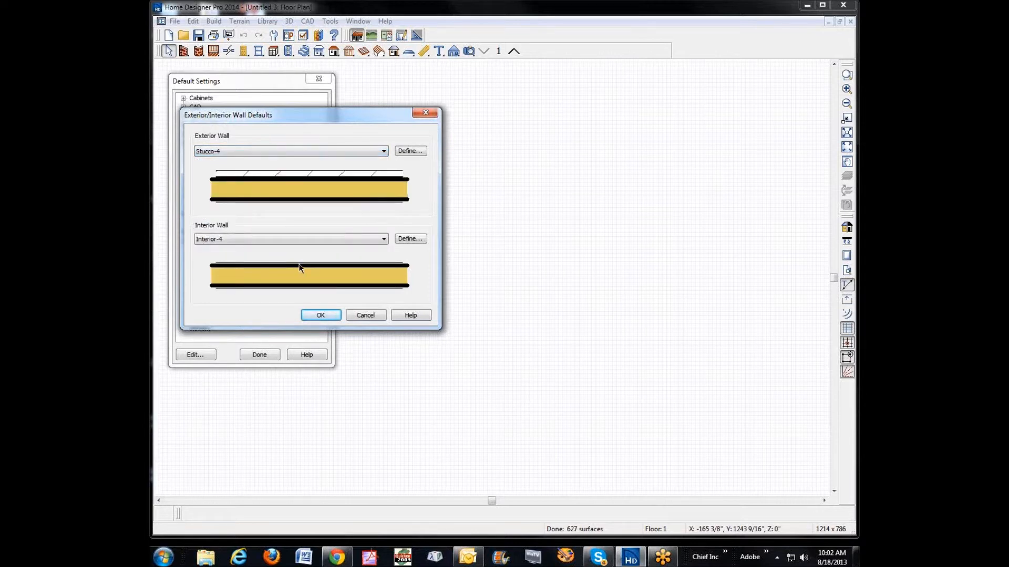
left_click(310, 314)
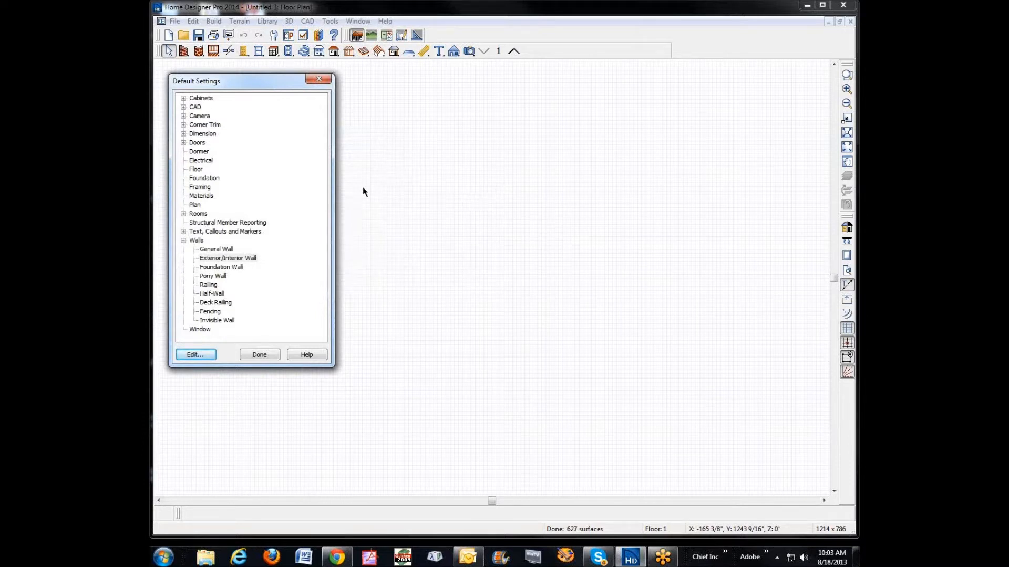
Step: Review the General Wall resize options and the Foundation Wall thickness and footing defaults, leaving them unedited, and close the default settings
left_click(221, 250)
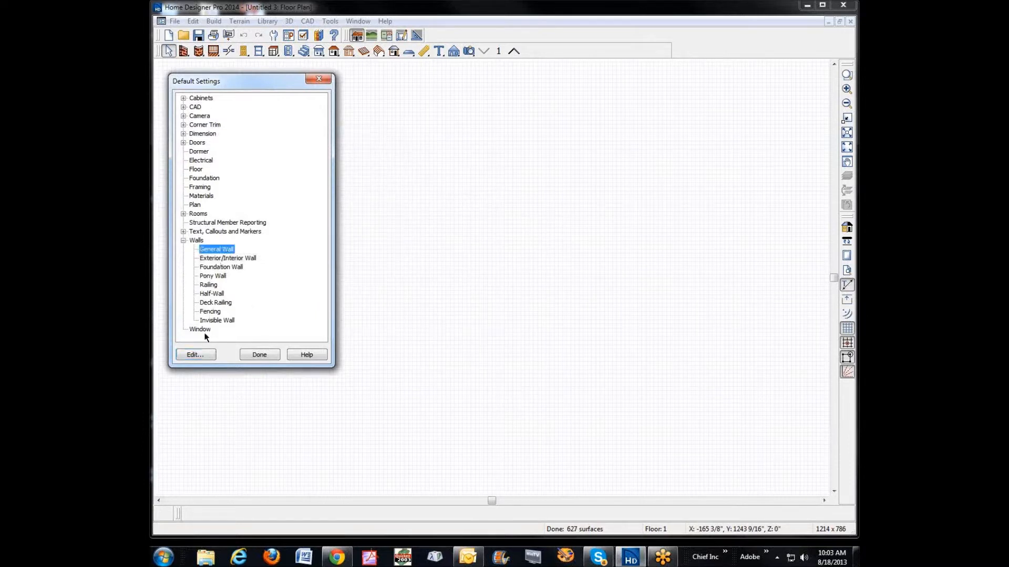
left_click(199, 360)
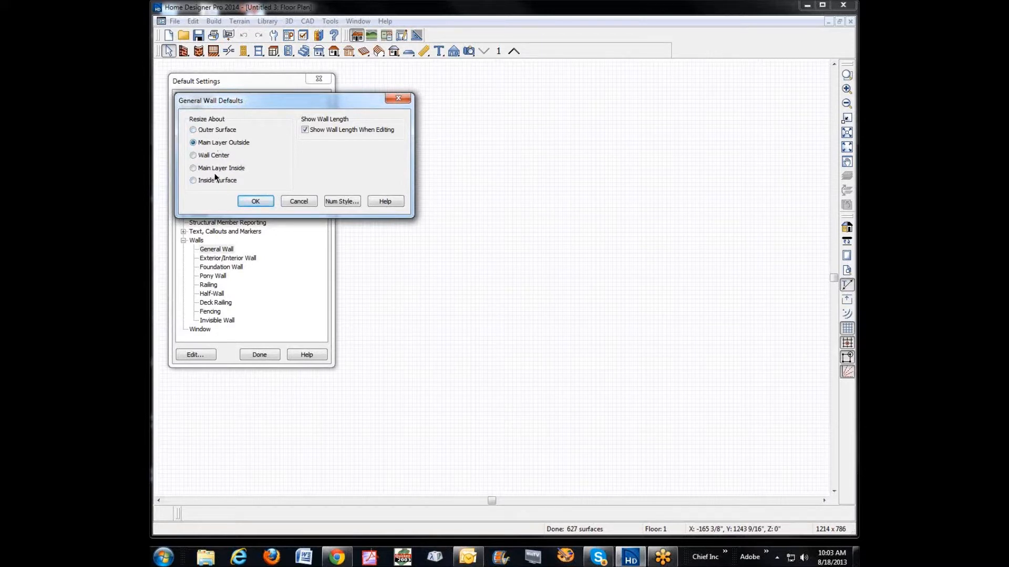
left_click(299, 202)
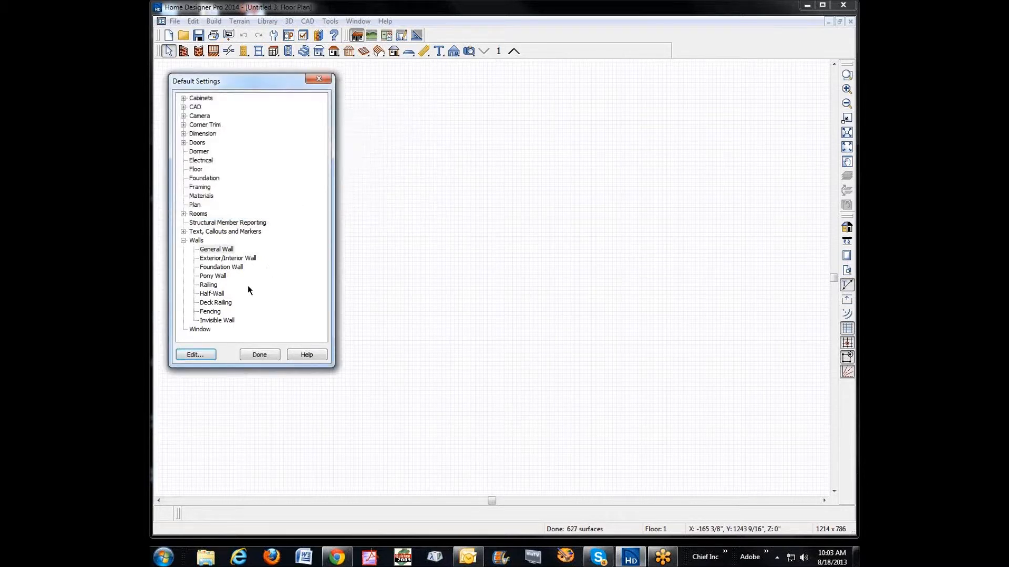
left_click(224, 267)
left_click(201, 355)
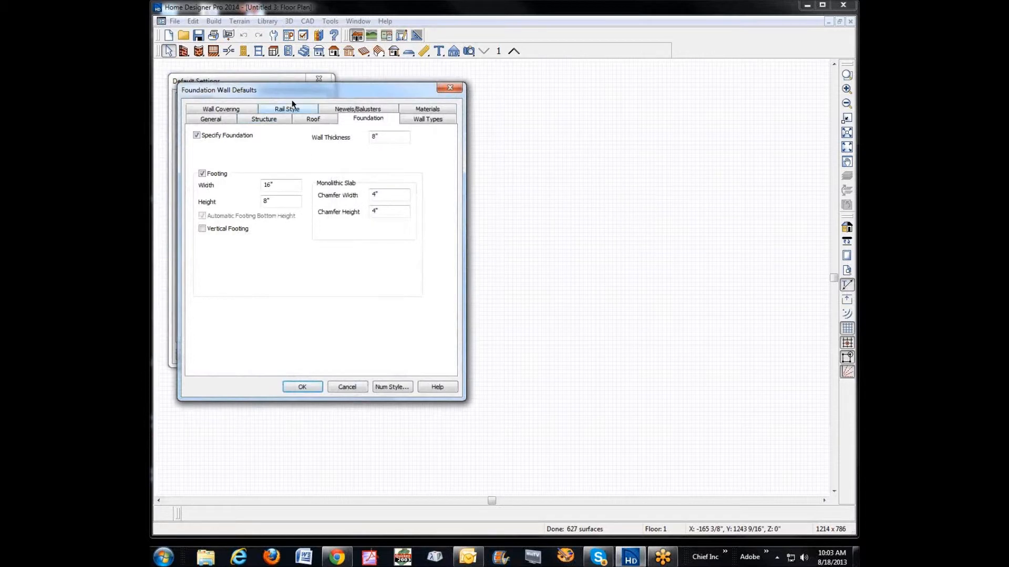
left_click_drag(292, 90, 399, 93)
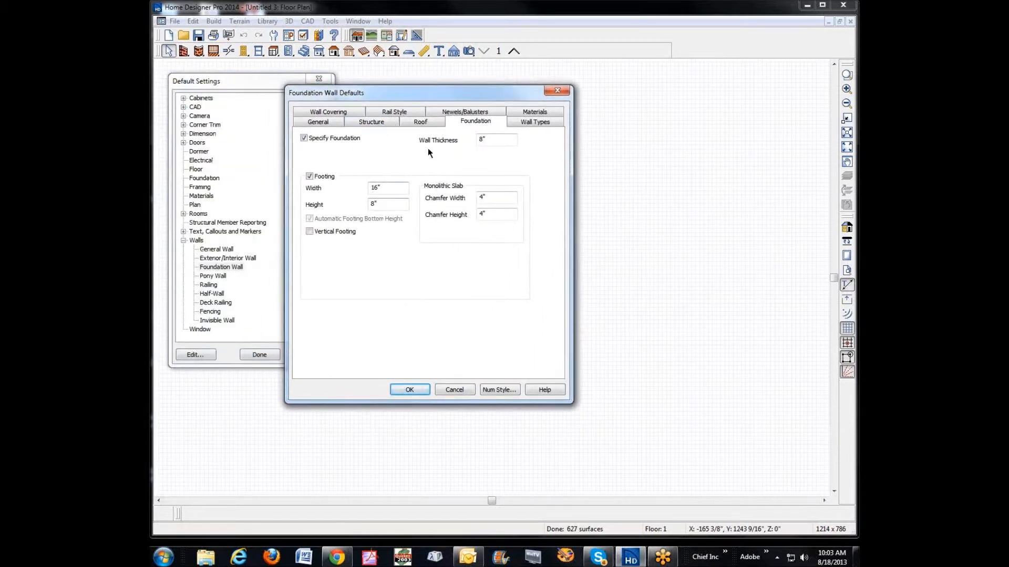
left_click_drag(501, 138, 462, 141)
left_click(455, 390)
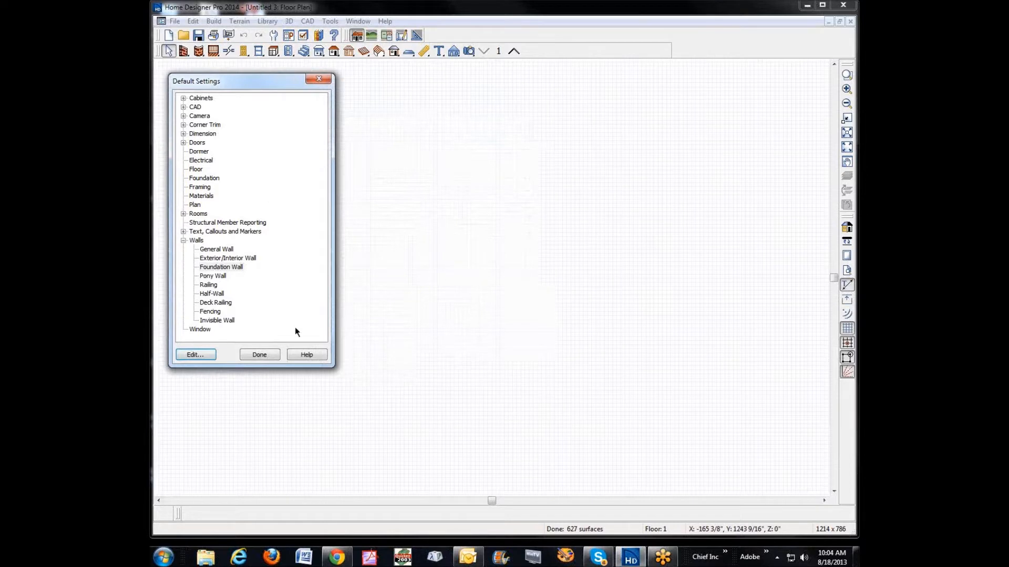
left_click(261, 356)
Step: Switch to the browser, read the HomeTalk thread on locking down foundations and view its "after" foundation image, and return to the floor plan
left_click_drag(1004, 11, 765, 41)
left_click_drag(581, 56, 481, 57)
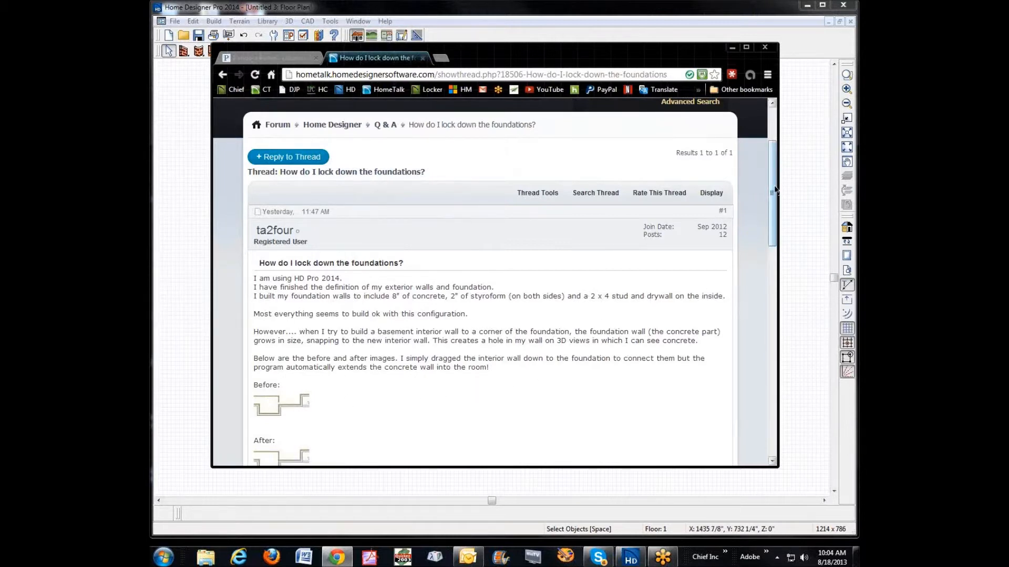
left_click_drag(774, 189, 769, 217)
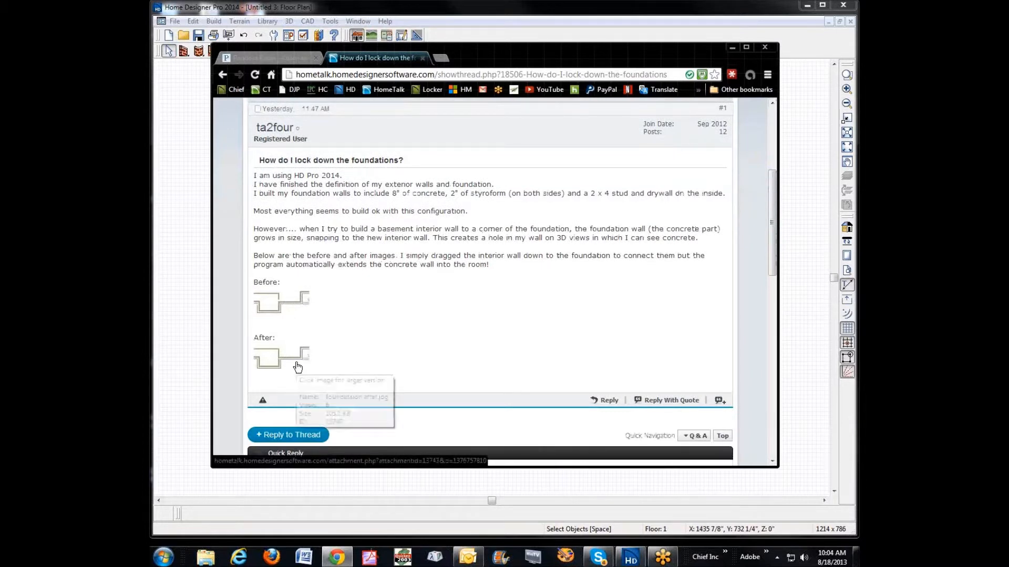
left_click(294, 359)
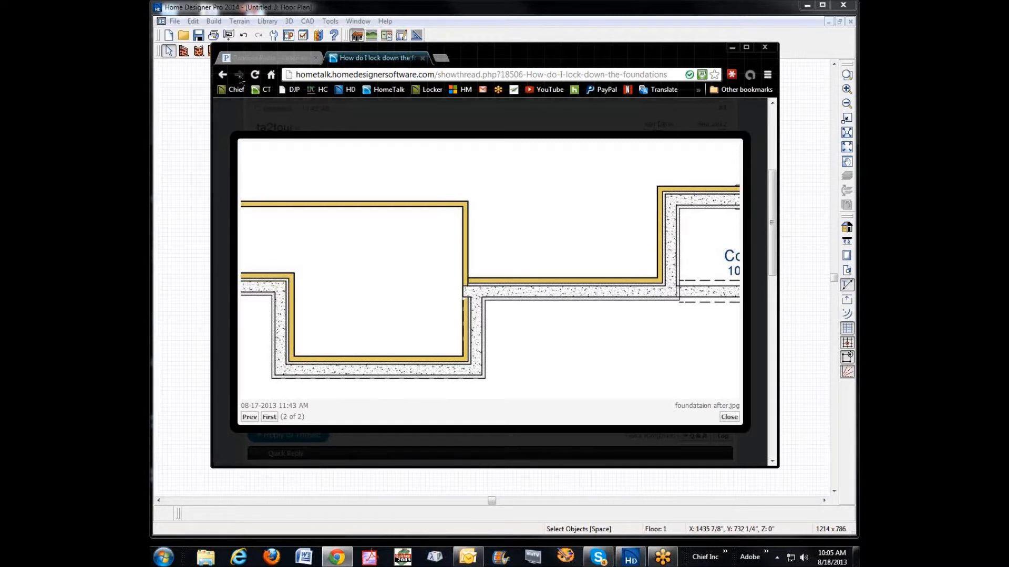
left_click(223, 75)
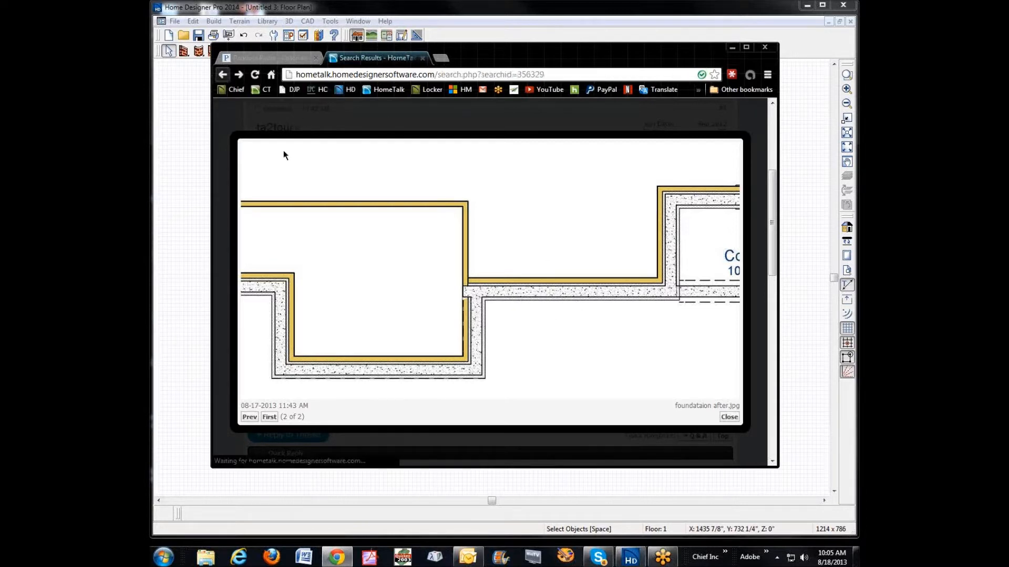
left_click(339, 304)
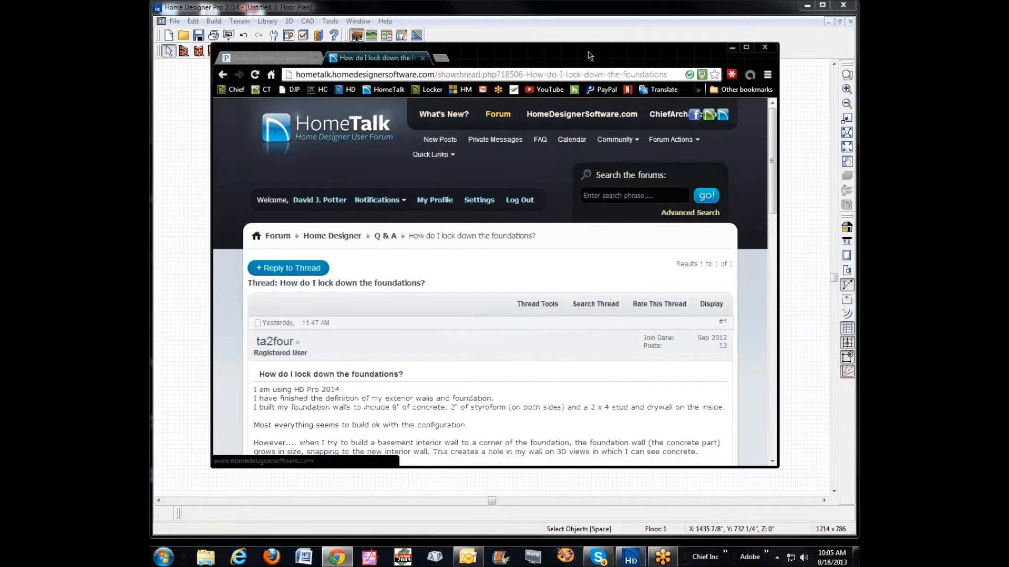
left_click(561, 36)
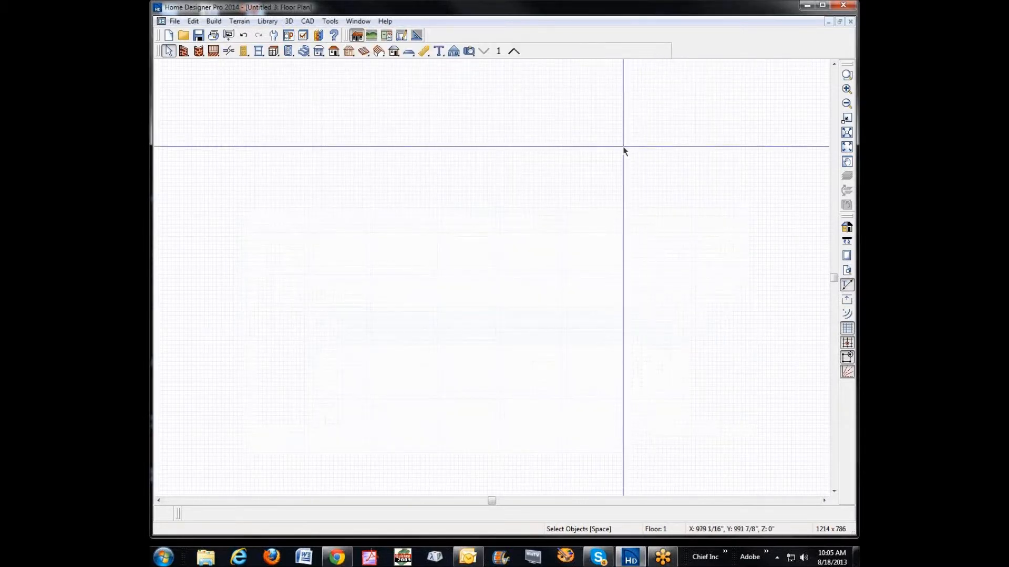
Step: Draw a closed rectangle of four straight exterior walls, about 21' deep and roughly twice as wide, near the middle of the plan
left_click(183, 51)
left_click_drag(367, 215, 552, 215)
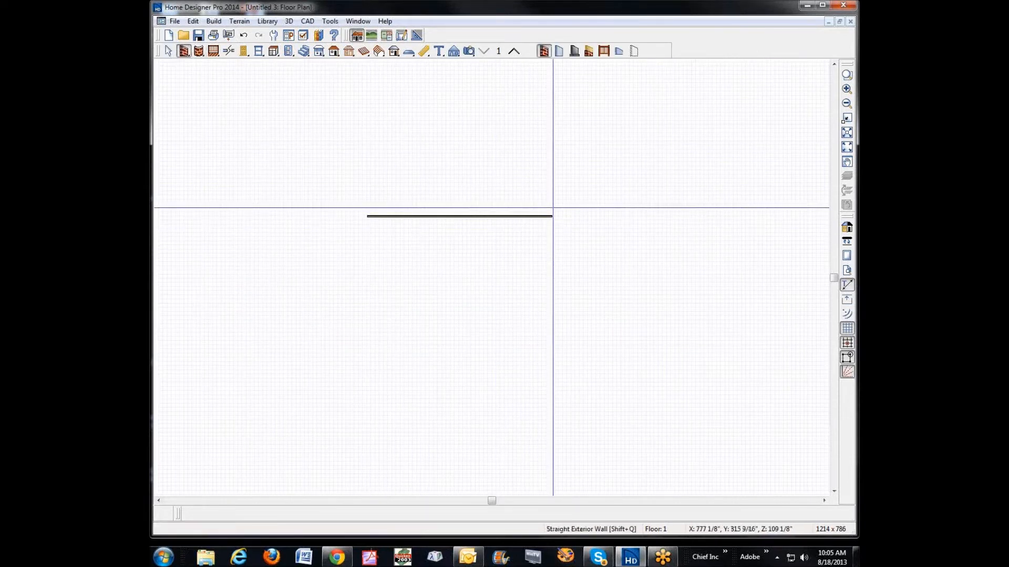
left_click_drag(552, 215, 369, 308)
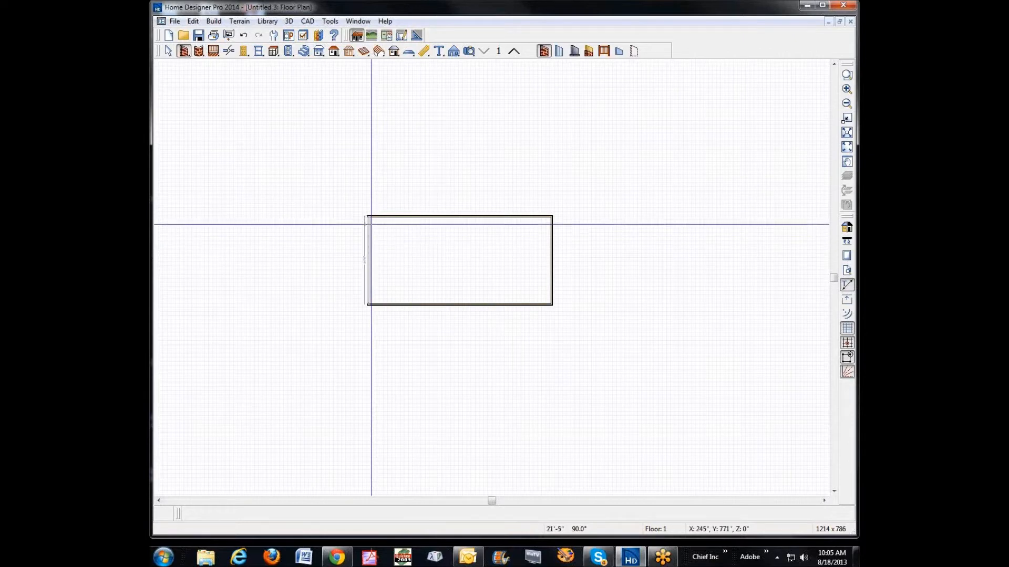
scroll(510, 285, "up", 4)
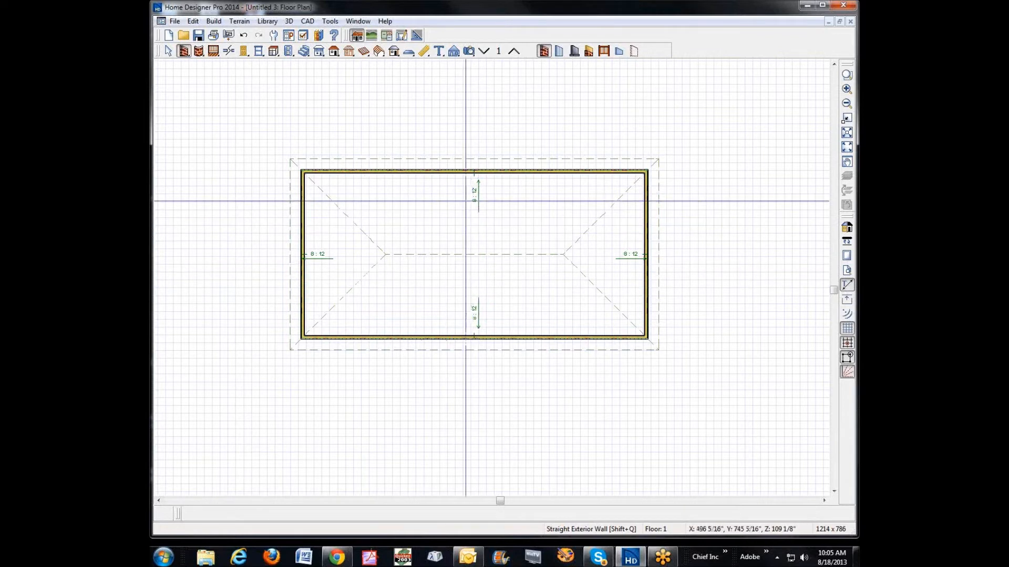
Step: Build a Walls with Footings foundation after checking the default foundation wall's thickness and footing size, leaving every setting as it is
left_click(218, 22)
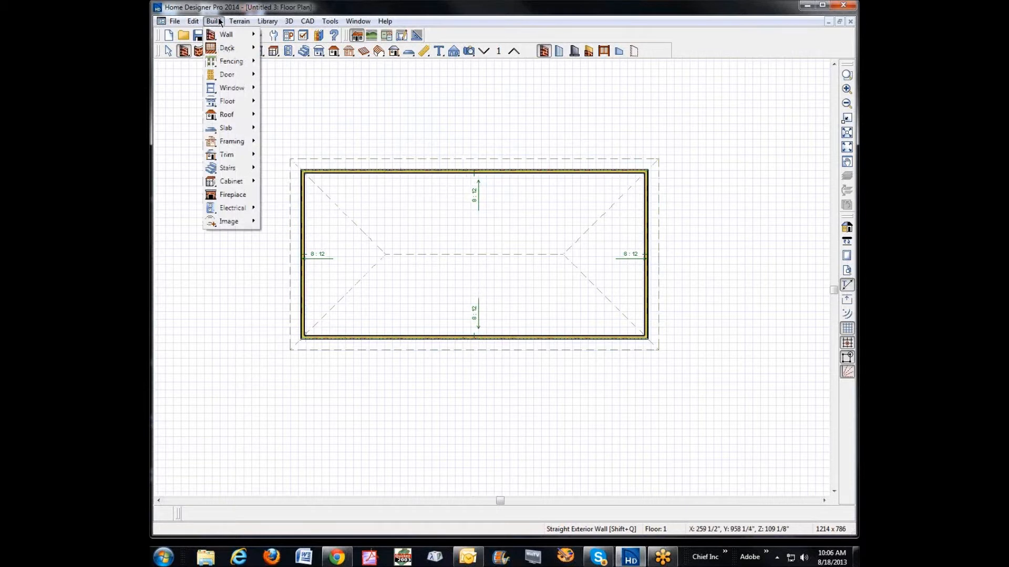
mouse_move(234, 102)
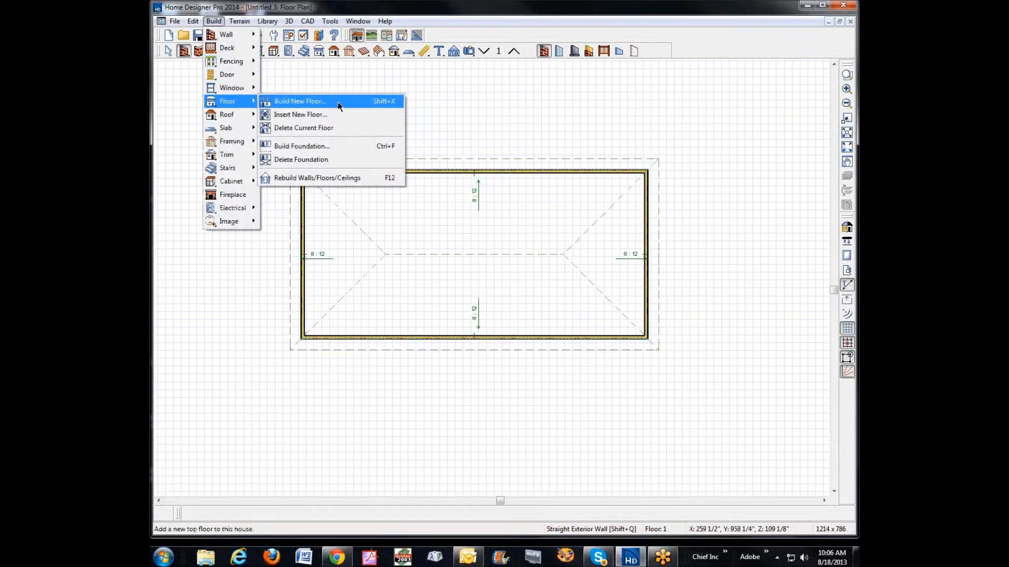
left_click(319, 147)
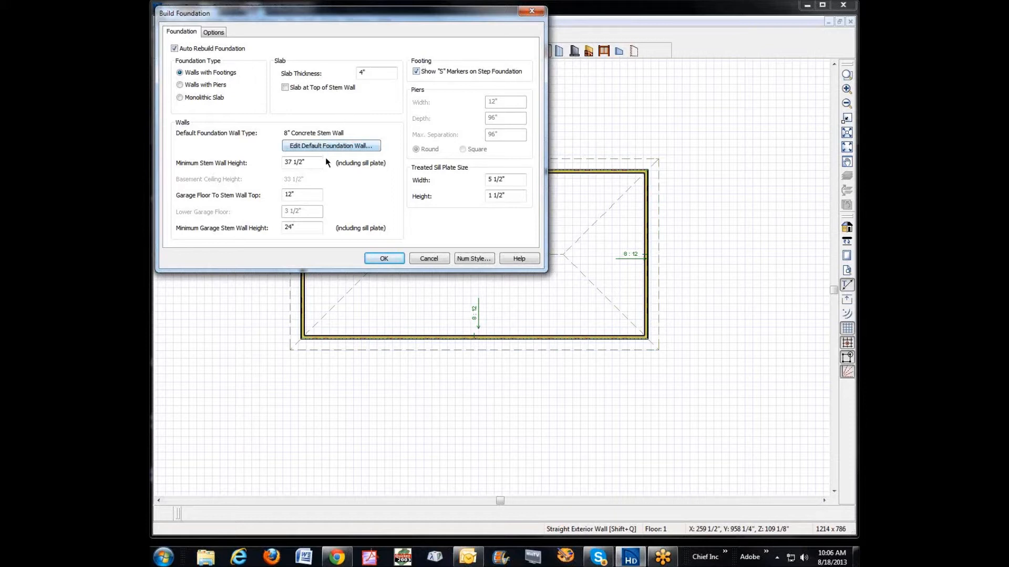
left_click(310, 153)
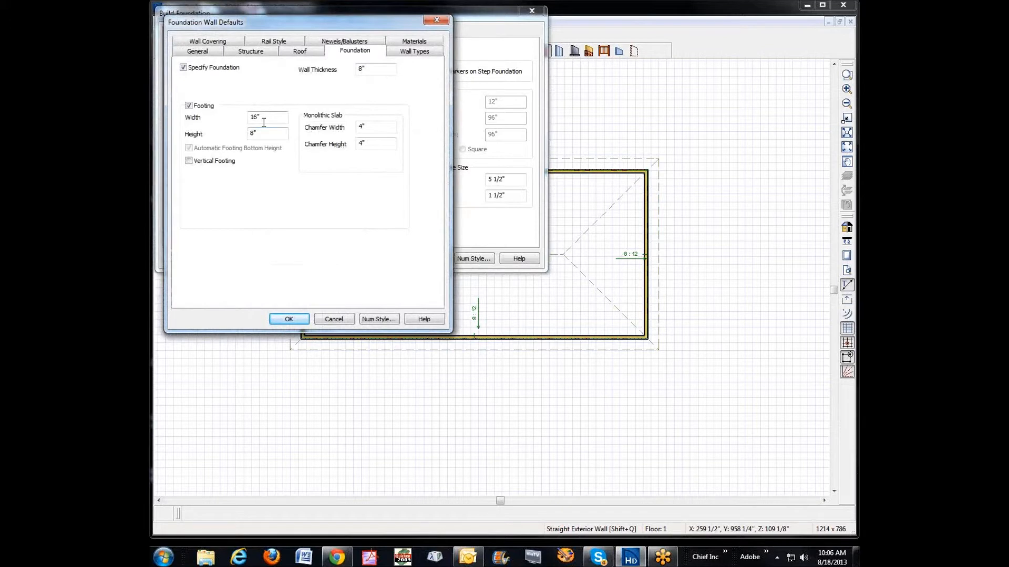
key("Tab")
key("Tab")
left_click(302, 318)
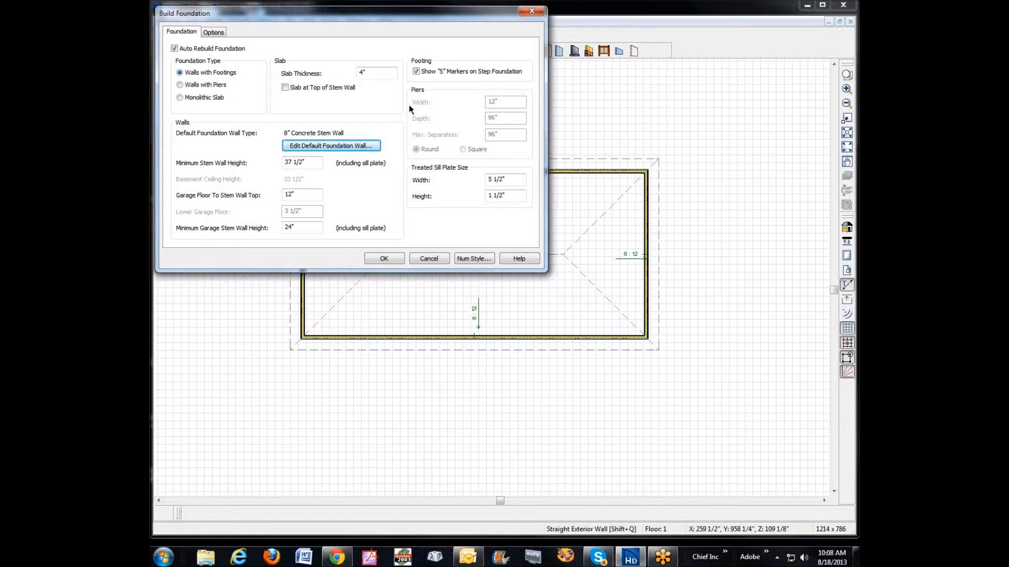
left_click(370, 260)
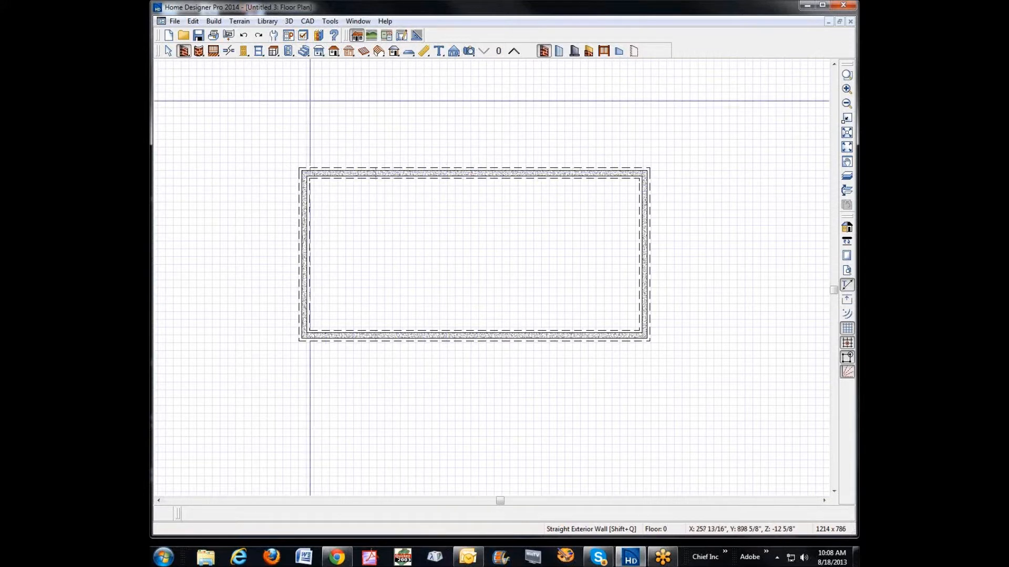
Step: Undo the foundation build, and redo the excess undone actions to restore the closed wall rectangle and its roof
key("ctrl+z")
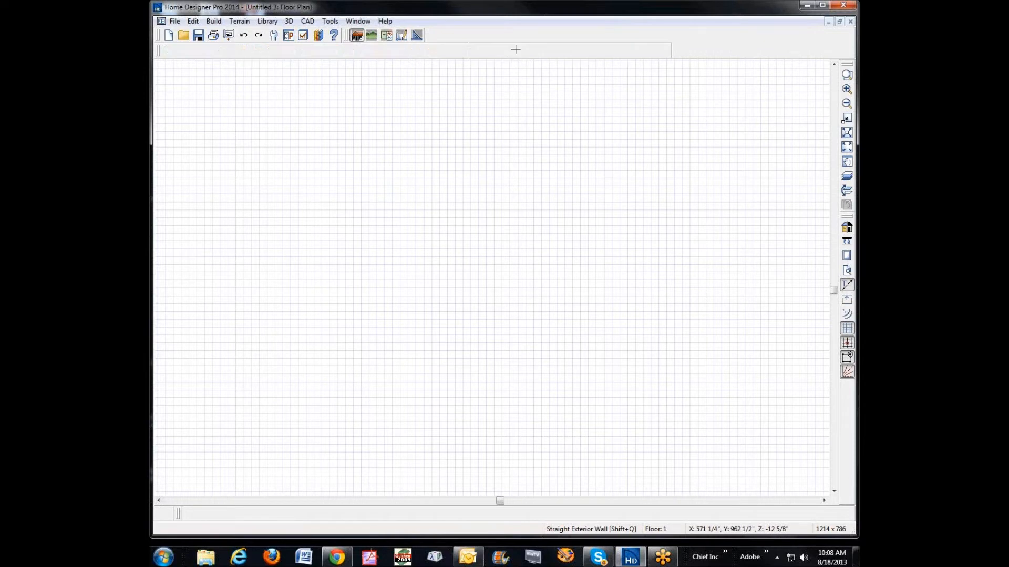
left_click(513, 51)
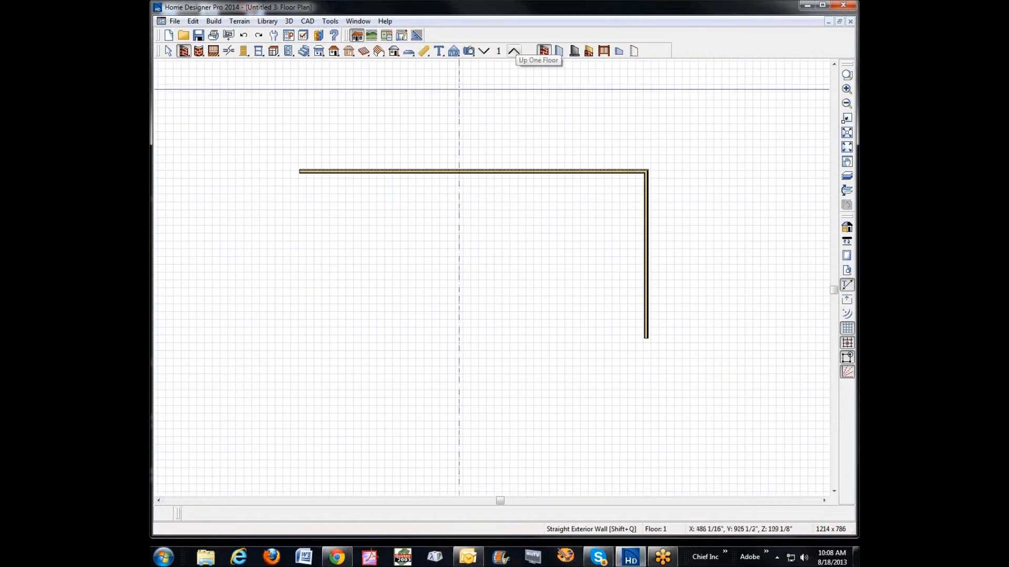
left_click(259, 35)
left_click(259, 35)
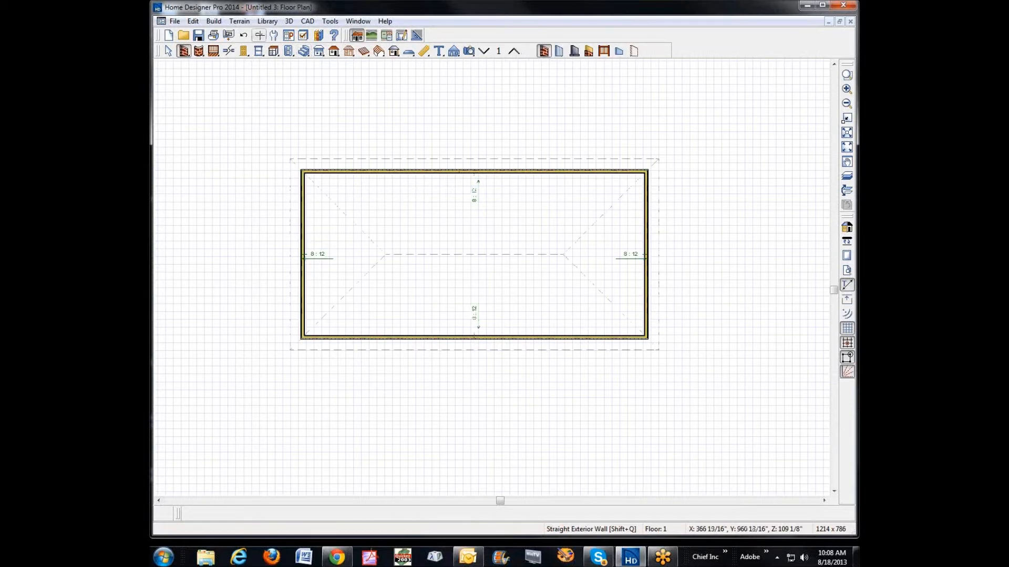
Step: Build the foundation with Walls with Footings and a 37 1/2" minimum stem wall, reviewing the rebar options and default foundation wall without edits
left_click(214, 22)
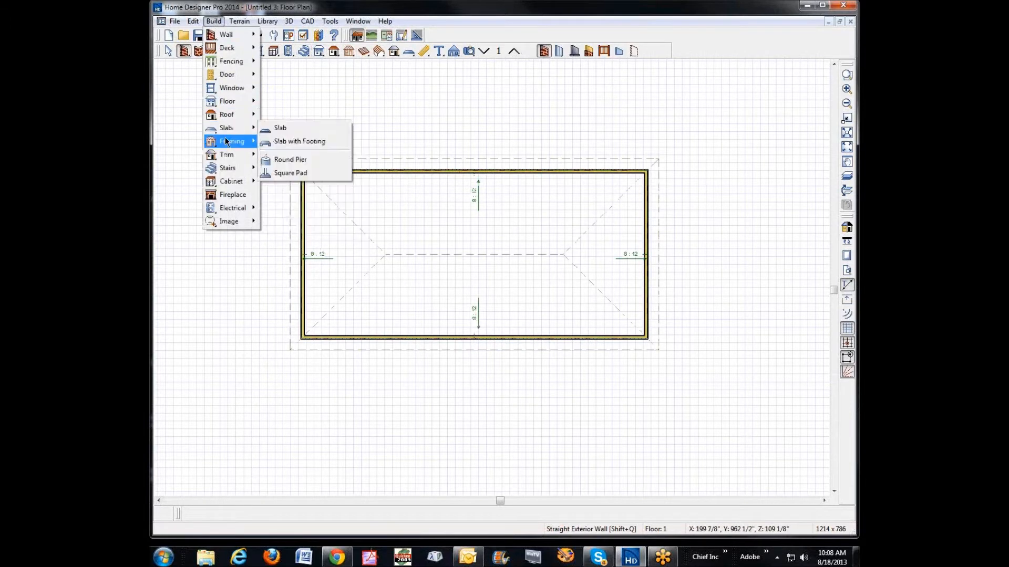
mouse_move(238, 101)
left_click(300, 145)
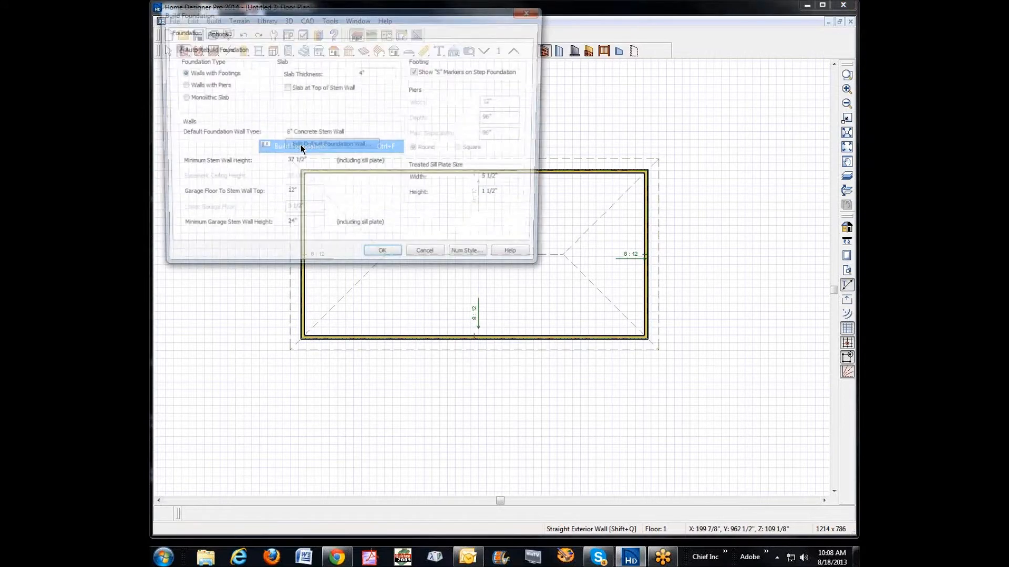
left_click_drag(315, 16, 521, 87)
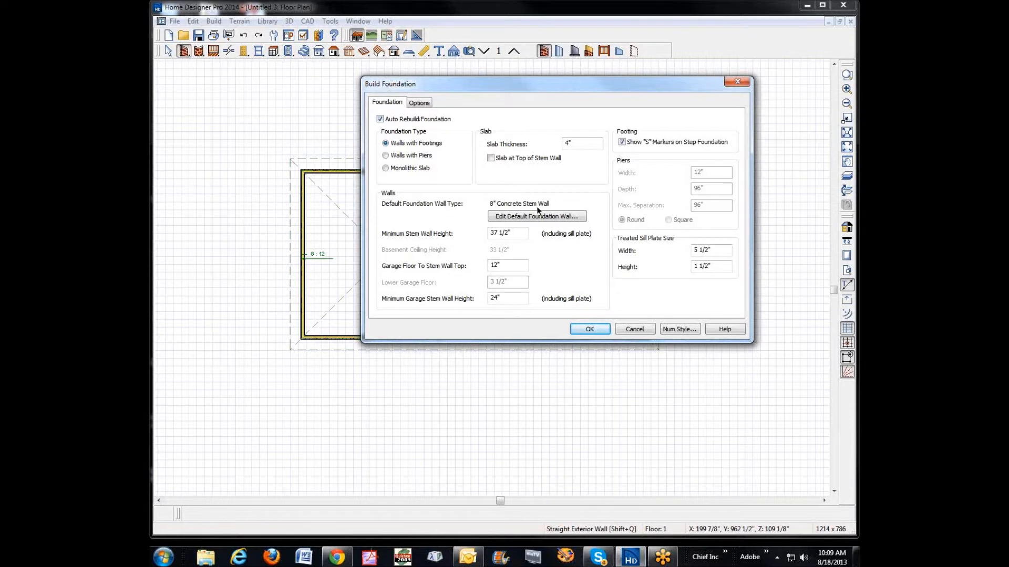
left_click(420, 103)
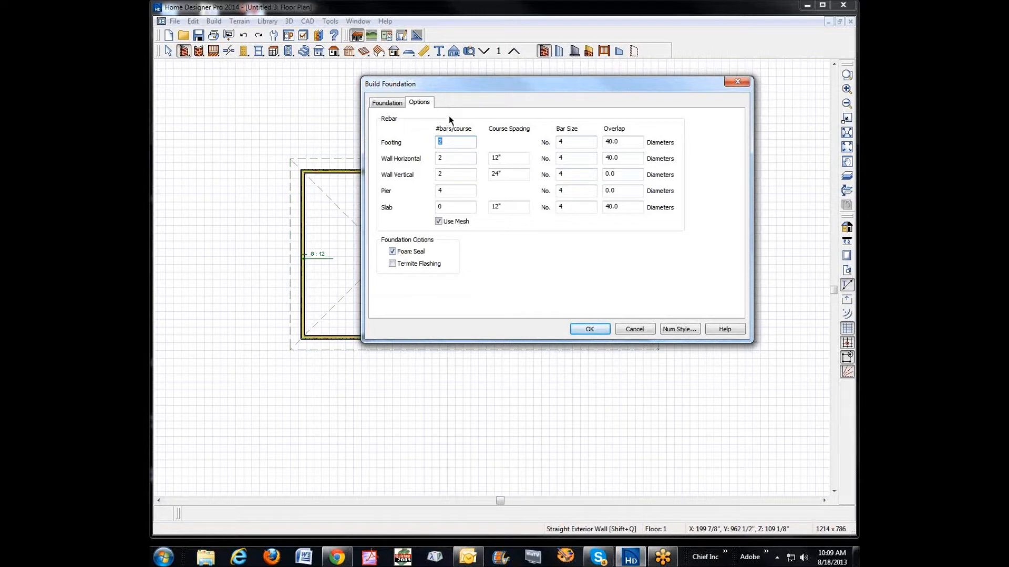
left_click(390, 103)
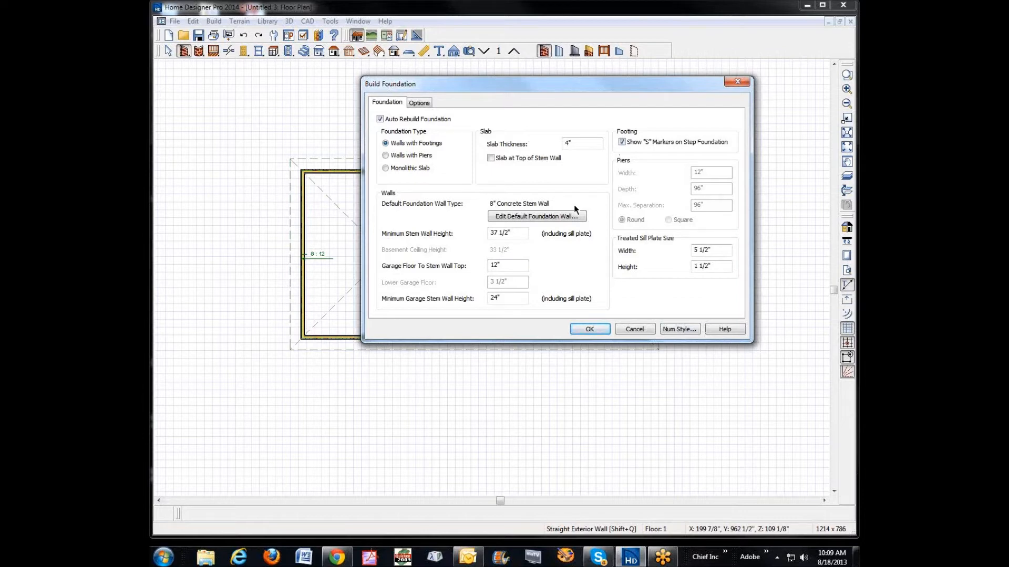
left_click(516, 214)
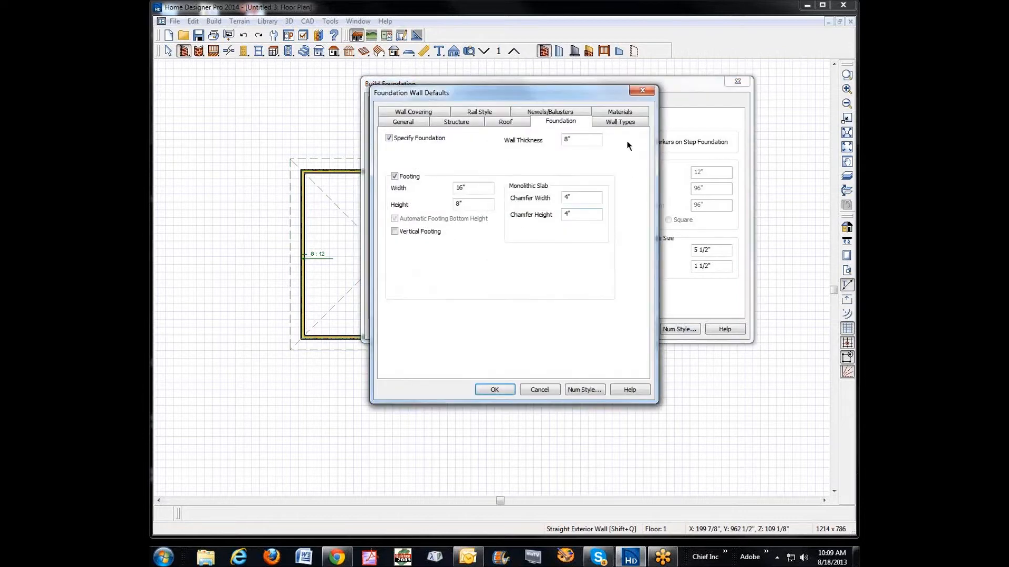
left_click(644, 91)
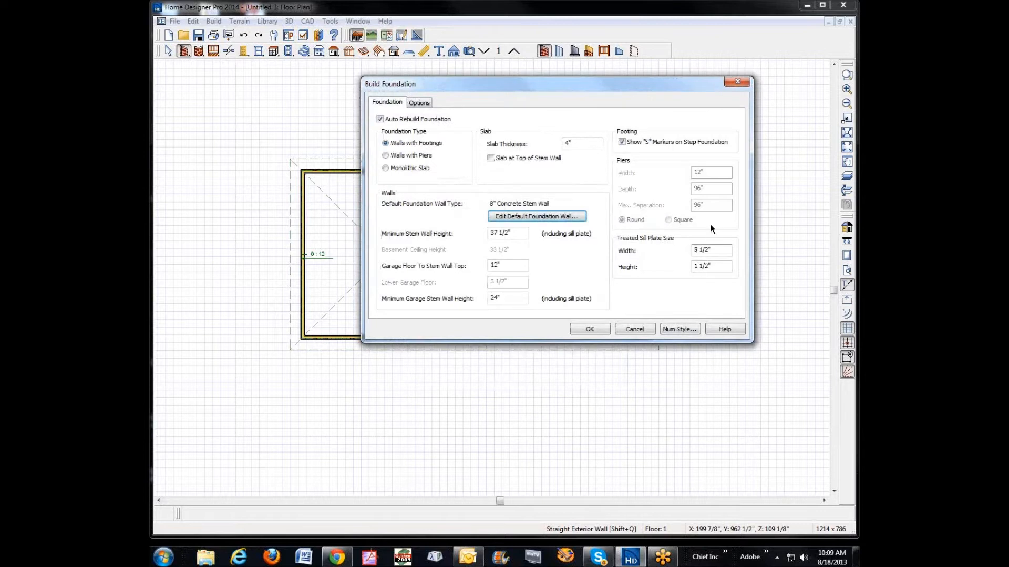
left_click(589, 330)
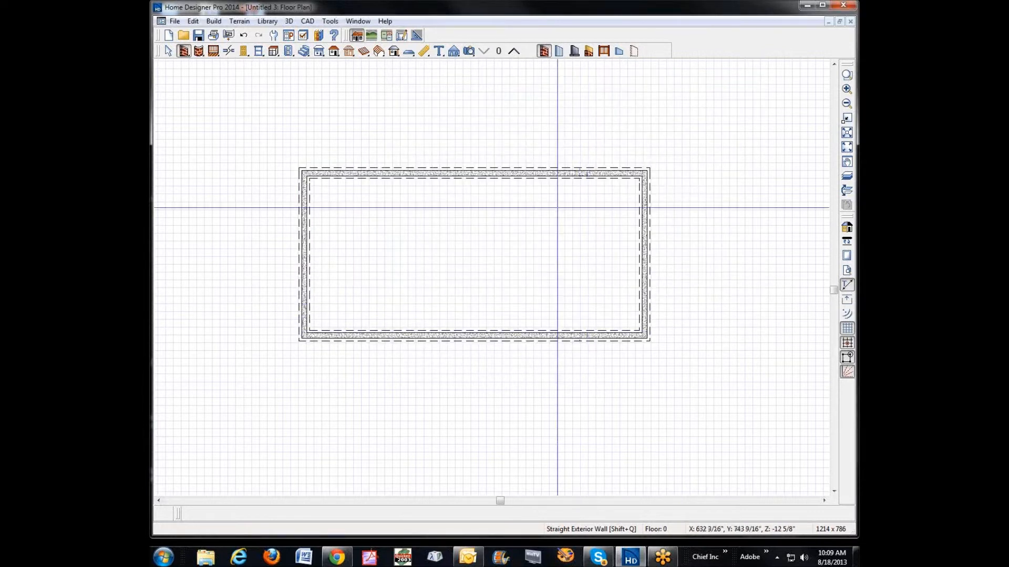
Step: Open a Doll House View of the foundation, inspect its stem walls and footings from several sides, and close the view
left_click(467, 52)
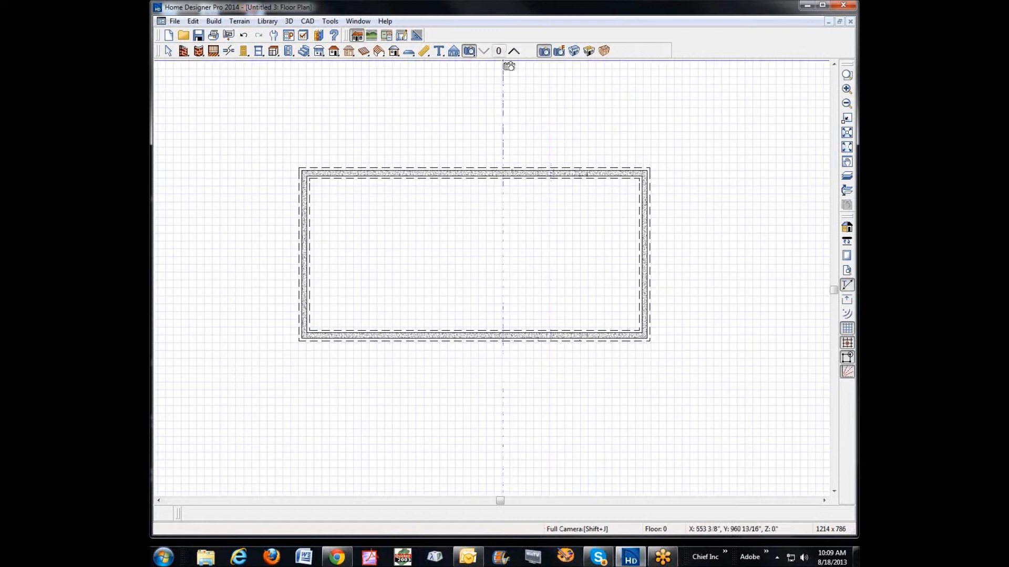
left_click(588, 51)
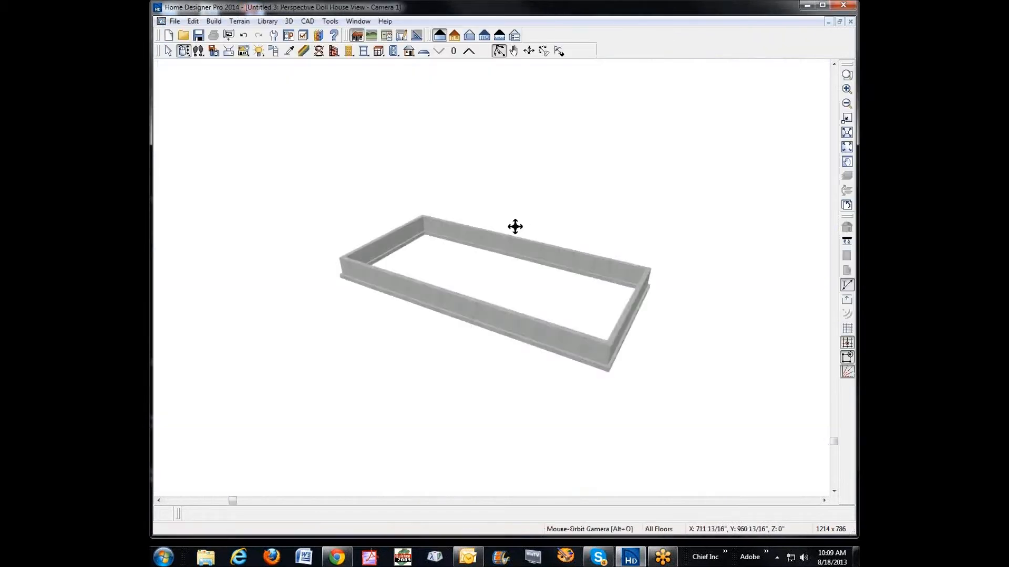
left_click_drag(444, 254, 365, 241)
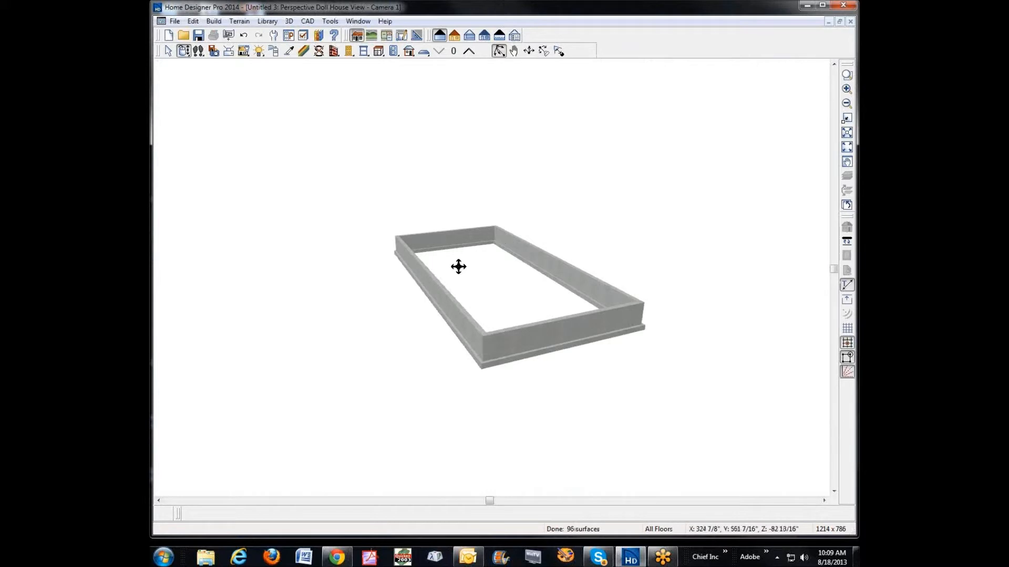
left_click_drag(477, 324, 639, 346)
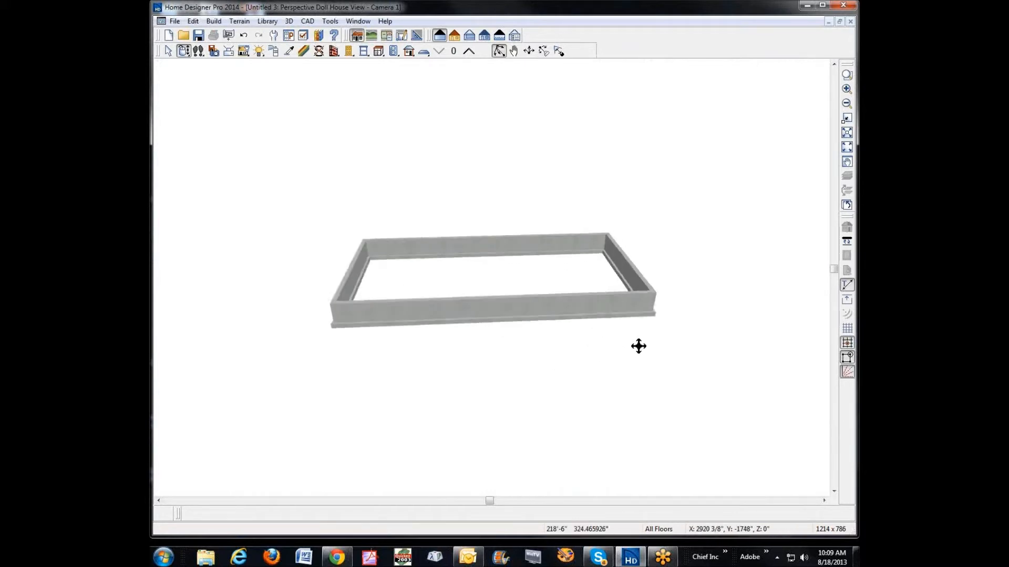
left_click_drag(380, 259, 380, 295)
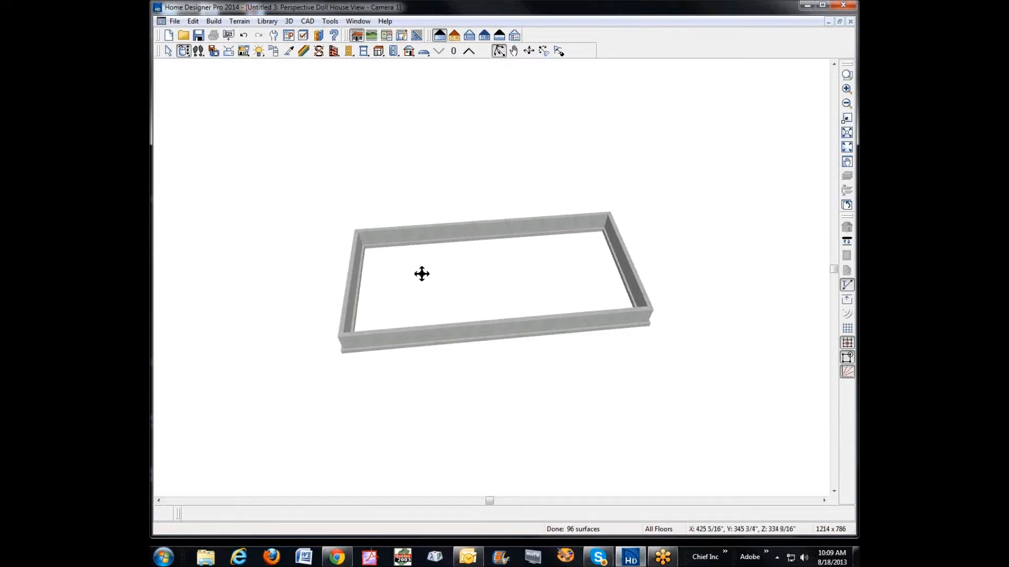
left_click_drag(421, 274, 493, 266)
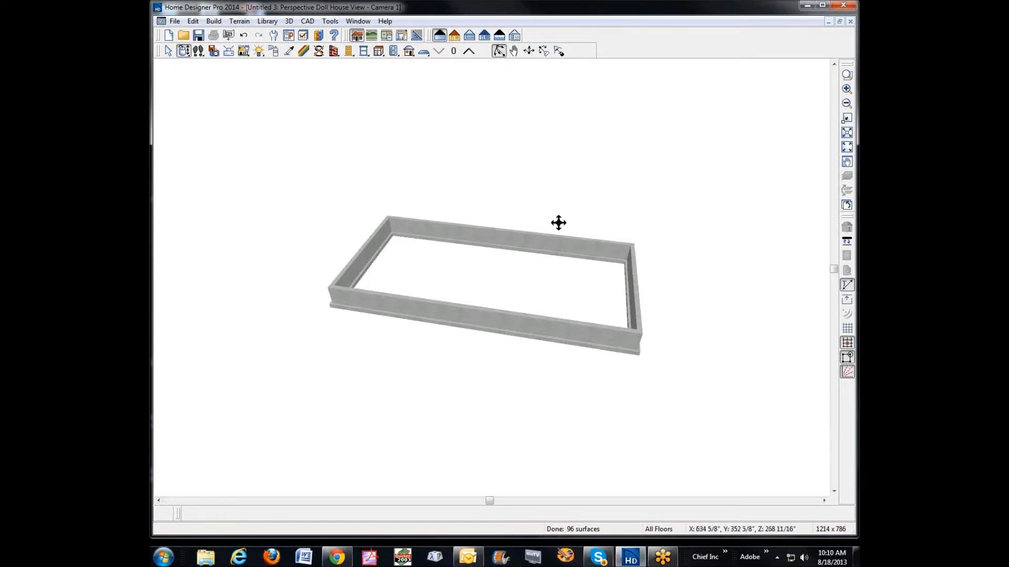
left_click(850, 21)
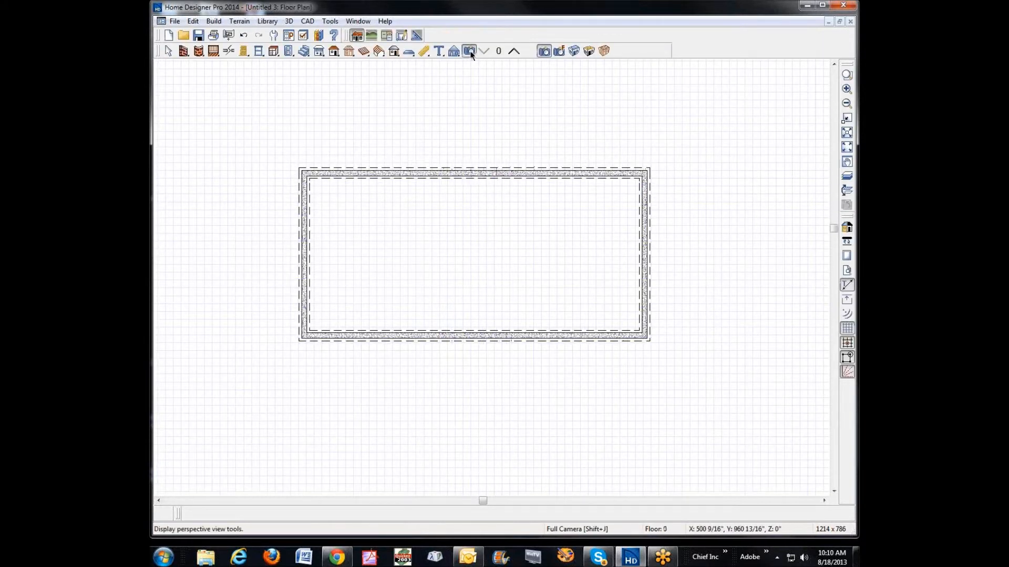
Step: Open a Full Overview of the house, examine its underside and a close-up of the subfloor corner at the foundation wall, and close it
left_click(574, 50)
left_click_drag(461, 290, 326, 156)
left_click_drag(530, 255, 373, 307)
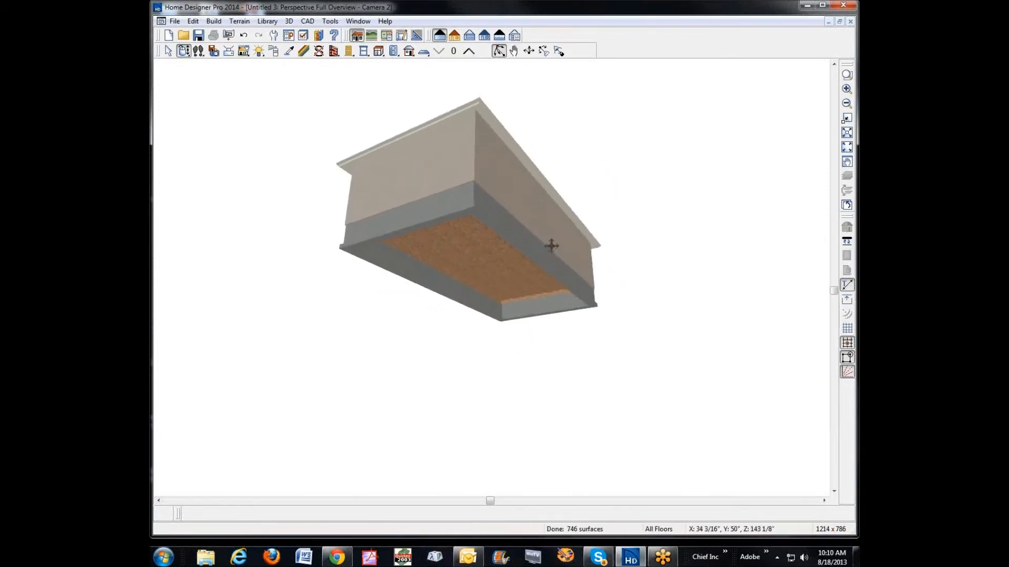
left_click(846, 74)
left_click_drag(486, 290, 538, 329)
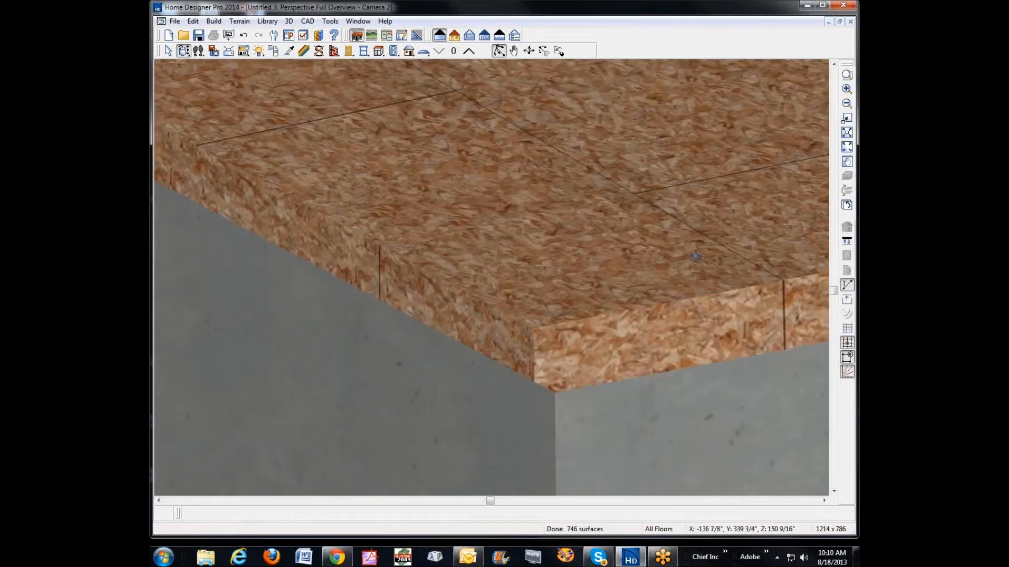
left_click(850, 21)
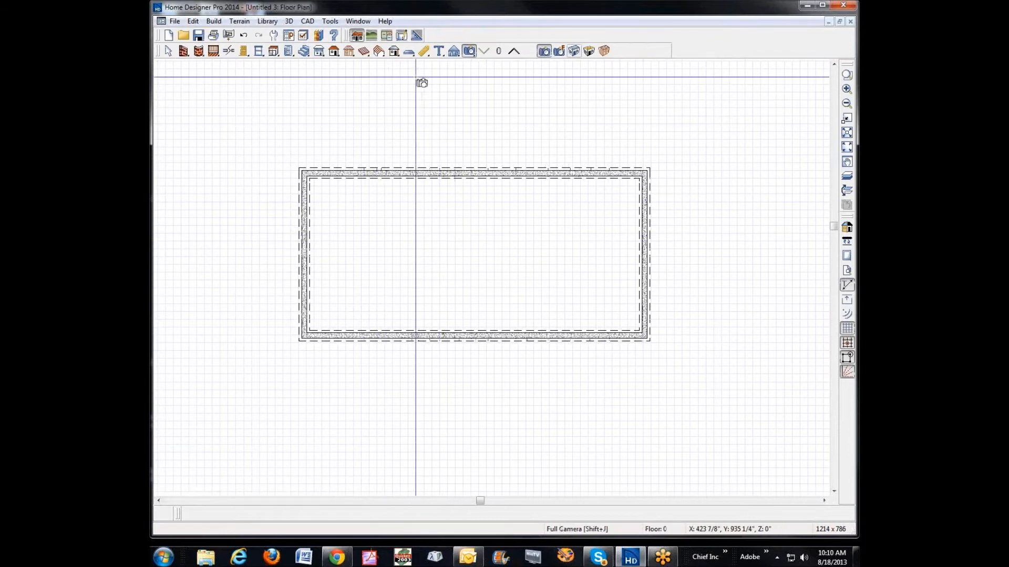
Step: Cut a cross section through the house to examine how the floor platform sits on the stem walls, and close it
left_click(454, 51)
left_click_drag(358, 238, 195, 241)
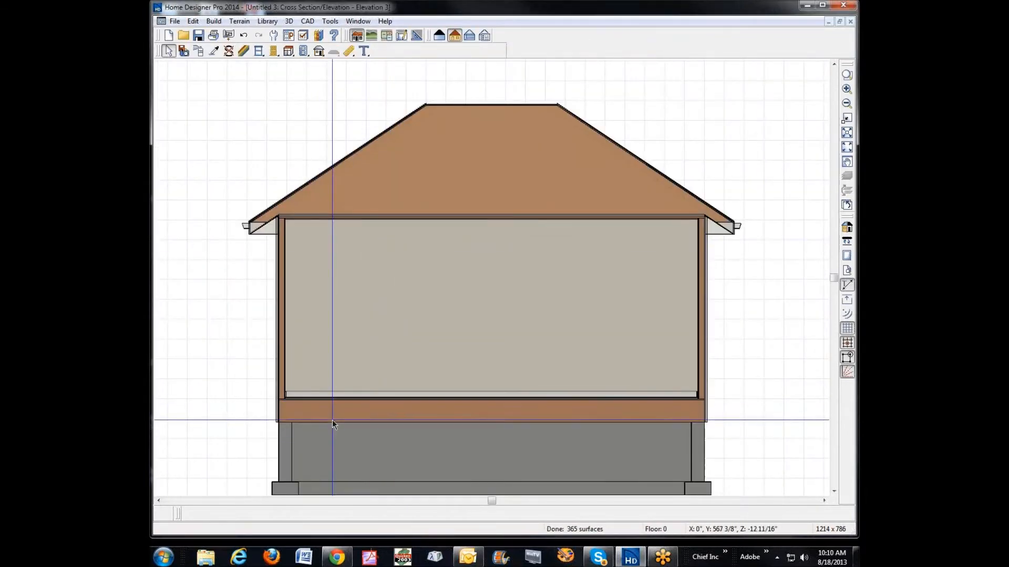
left_click(850, 22)
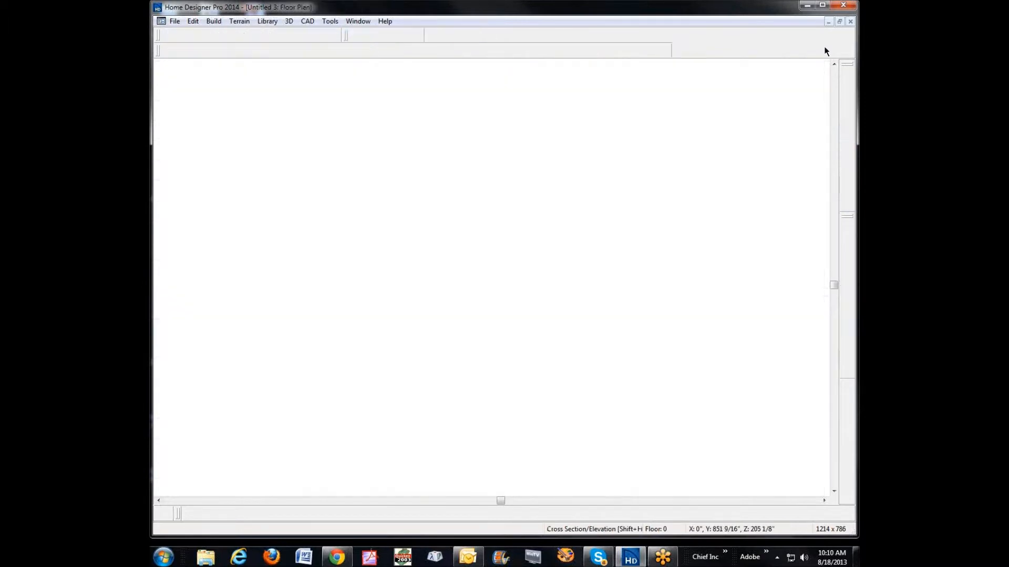
Step: Open the Framing defaults and review the thickness and material of both layers in the floor 1 Floor Structure, accepting them unedited
left_click(193, 21)
left_click(225, 243)
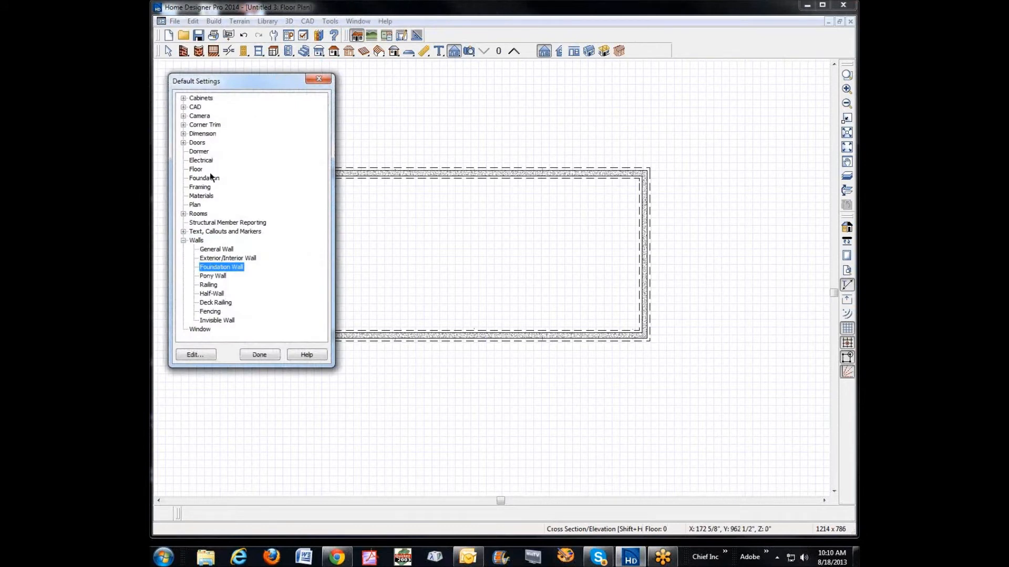
left_click(186, 240)
left_click(200, 188)
left_click(195, 354)
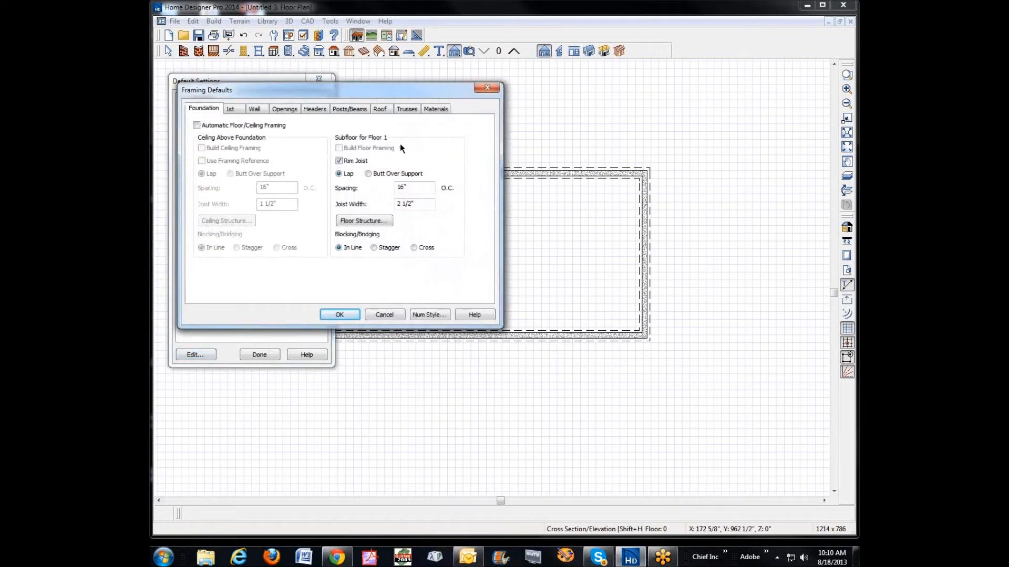
left_click(362, 221)
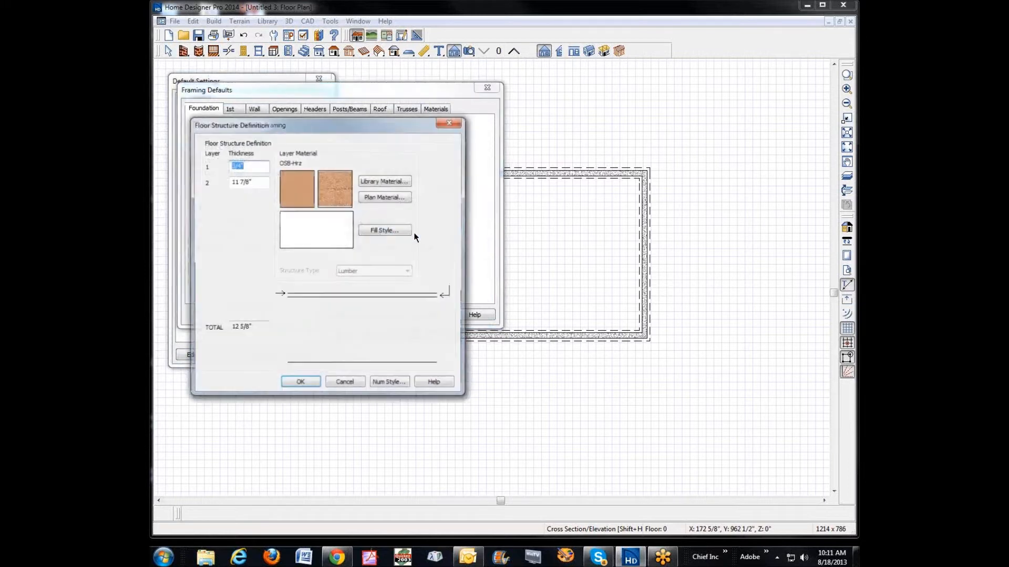
left_click(255, 184)
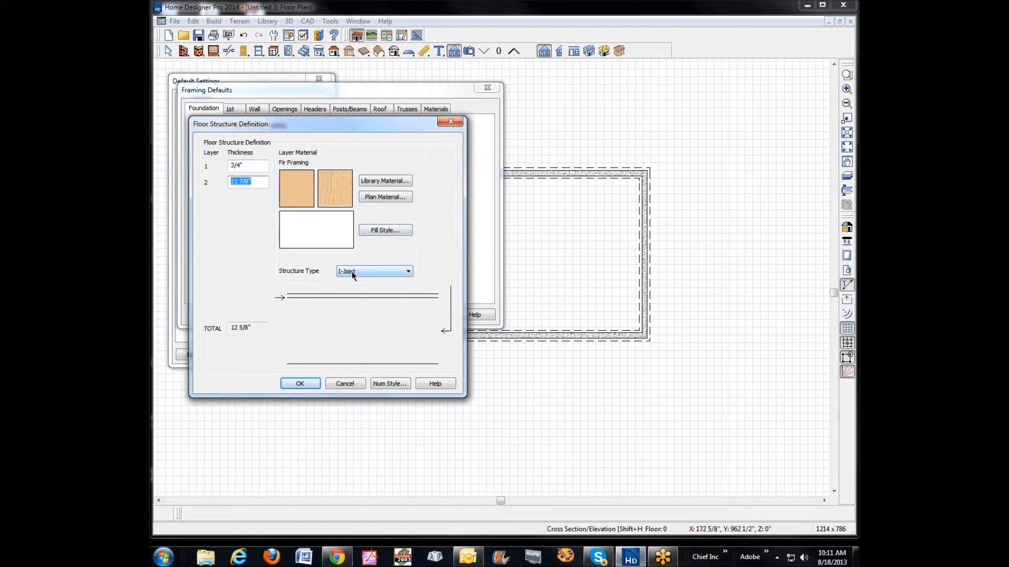
left_click(252, 184)
double_click(251, 167)
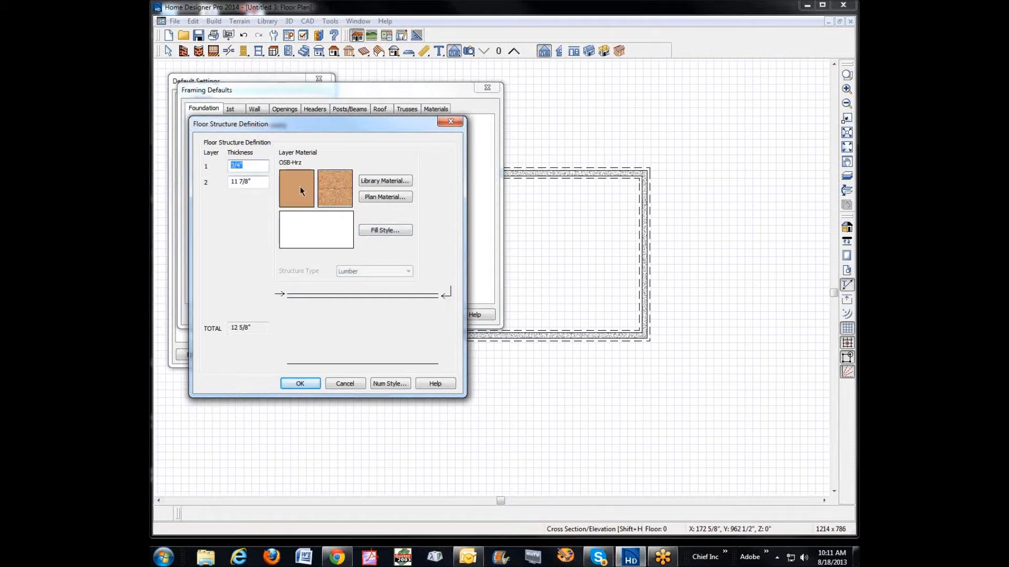
left_click(299, 384)
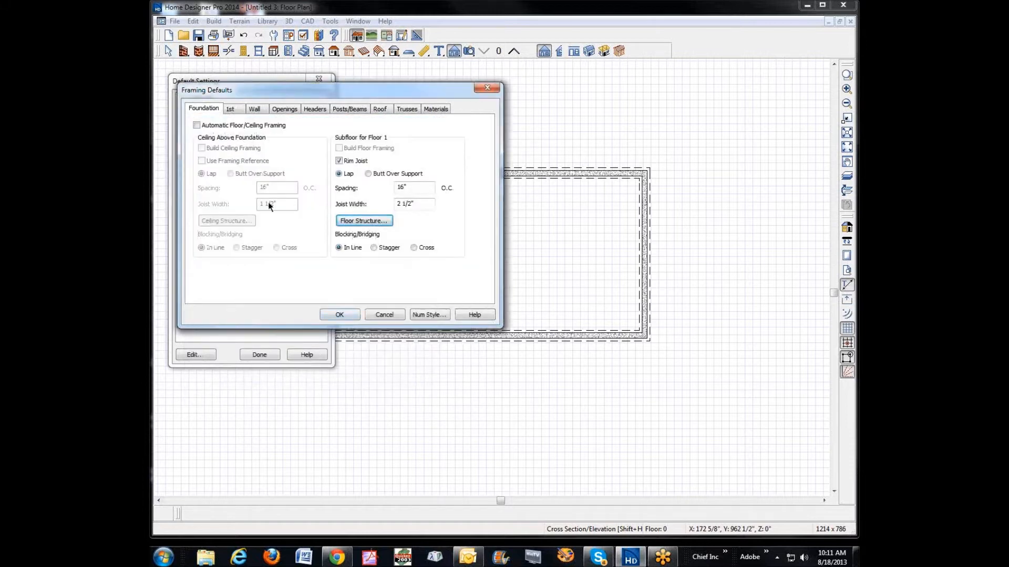
Step: Leave the default settings unedited, cut a cross section toward the house's left end wall to inspect the floor platform, and close it
left_click(384, 315)
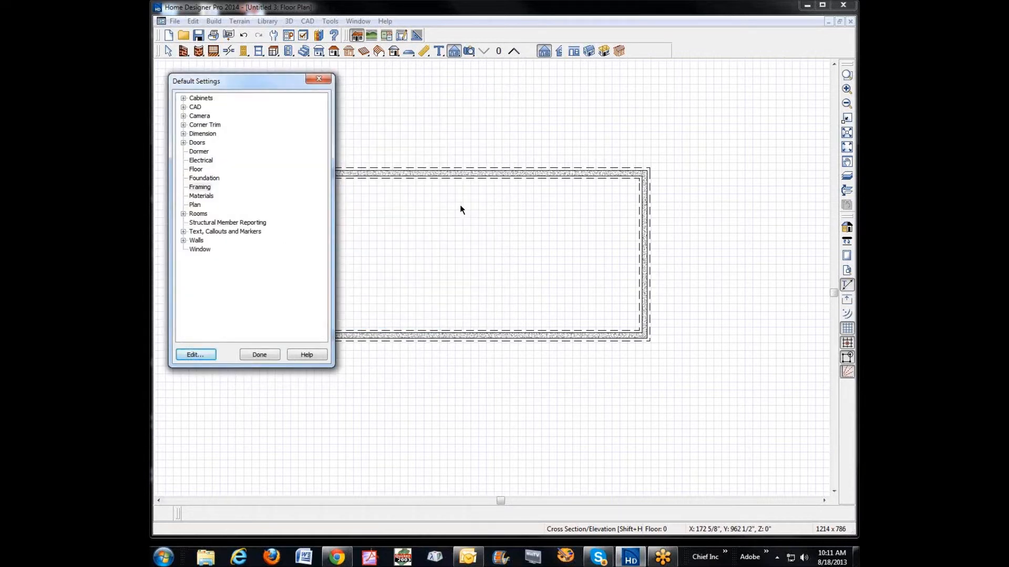
left_click(273, 354)
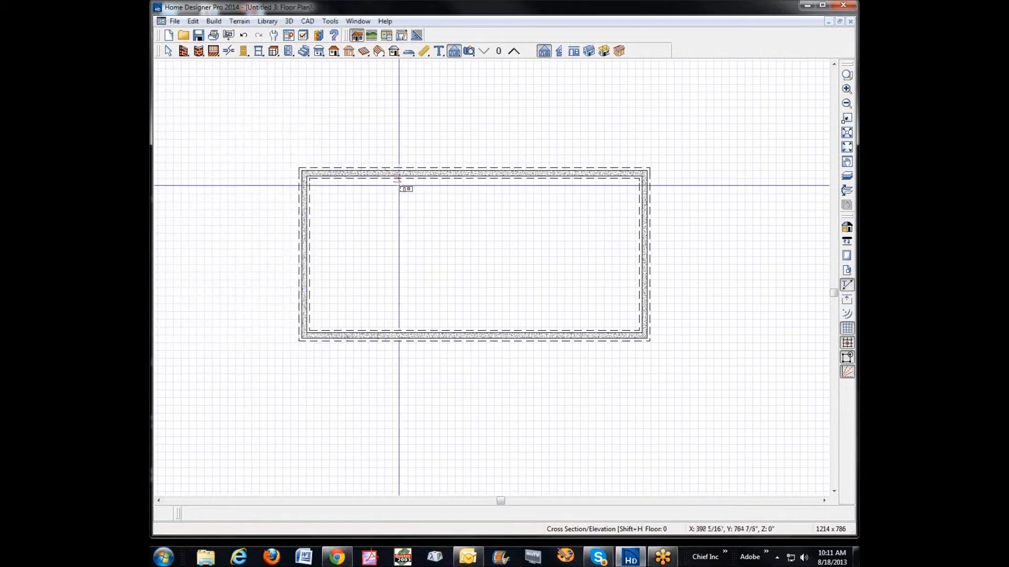
left_click_drag(386, 261, 299, 269)
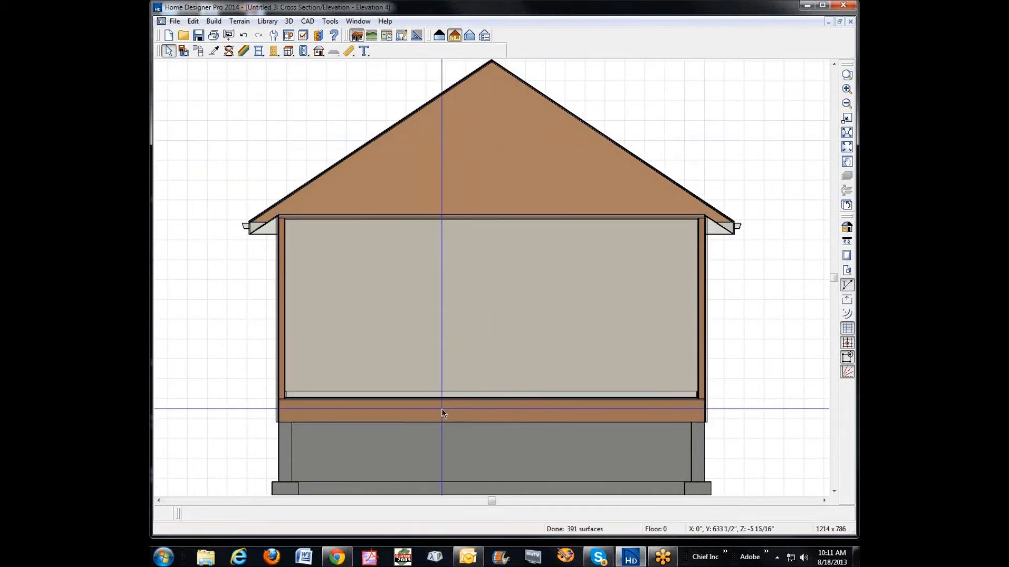
left_click(850, 21)
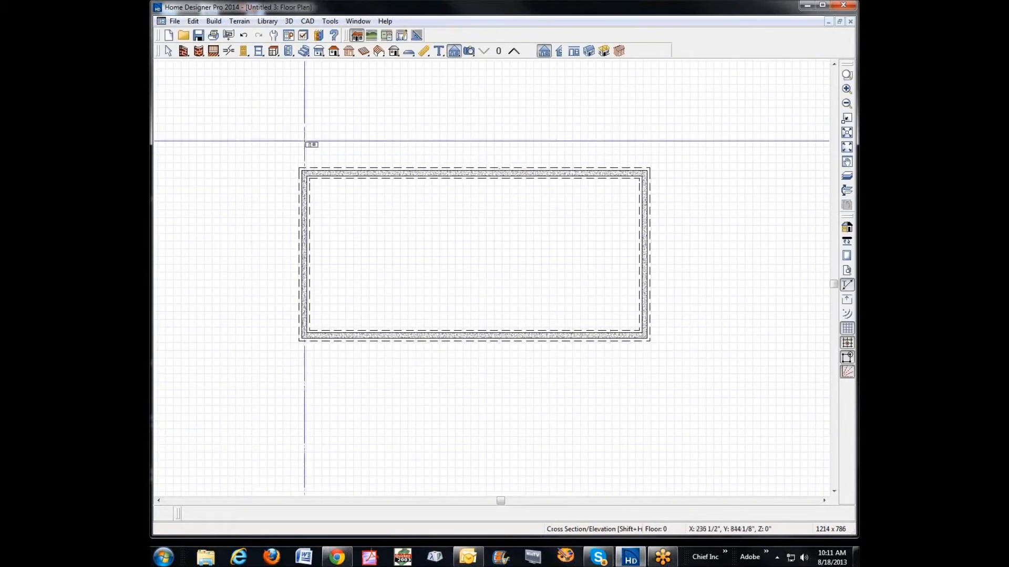
left_click(170, 50)
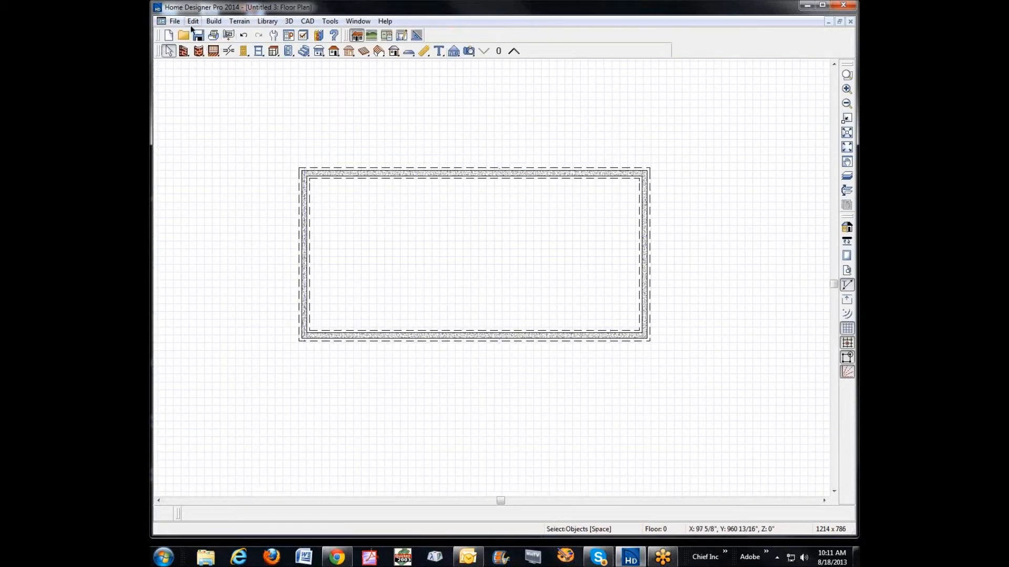
left_click(495, 53)
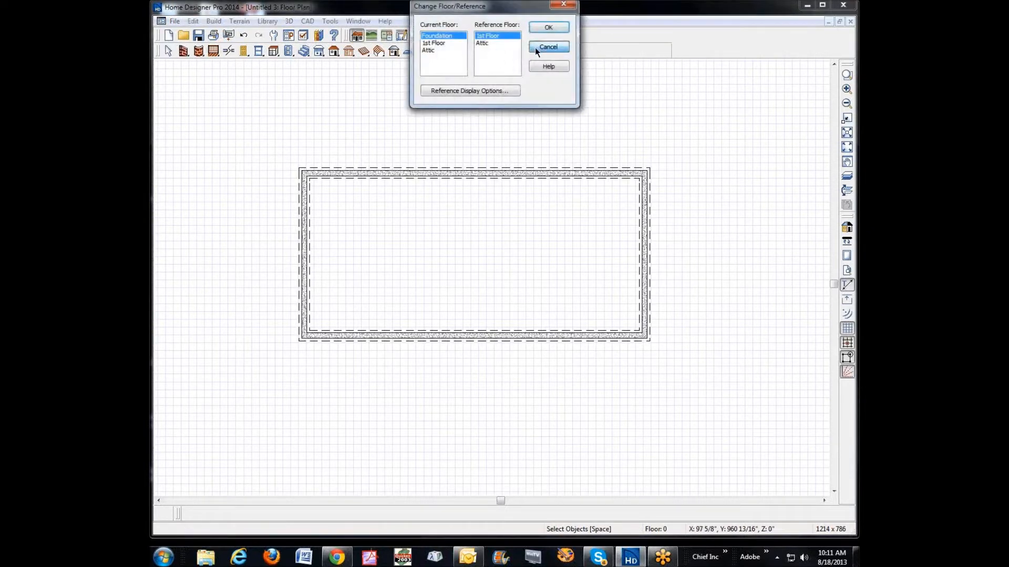
left_click(539, 46)
left_click(494, 51)
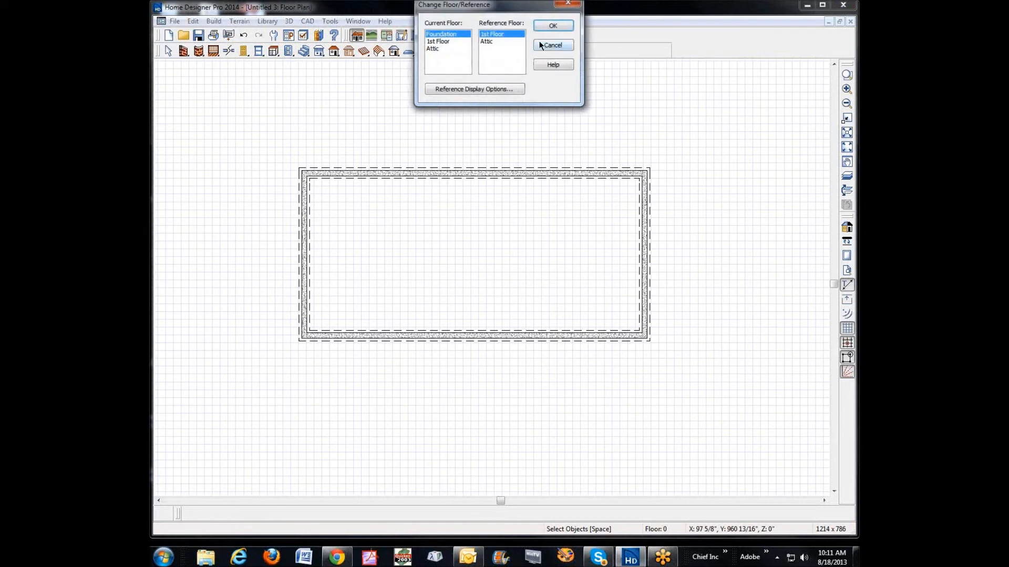
left_click(553, 46)
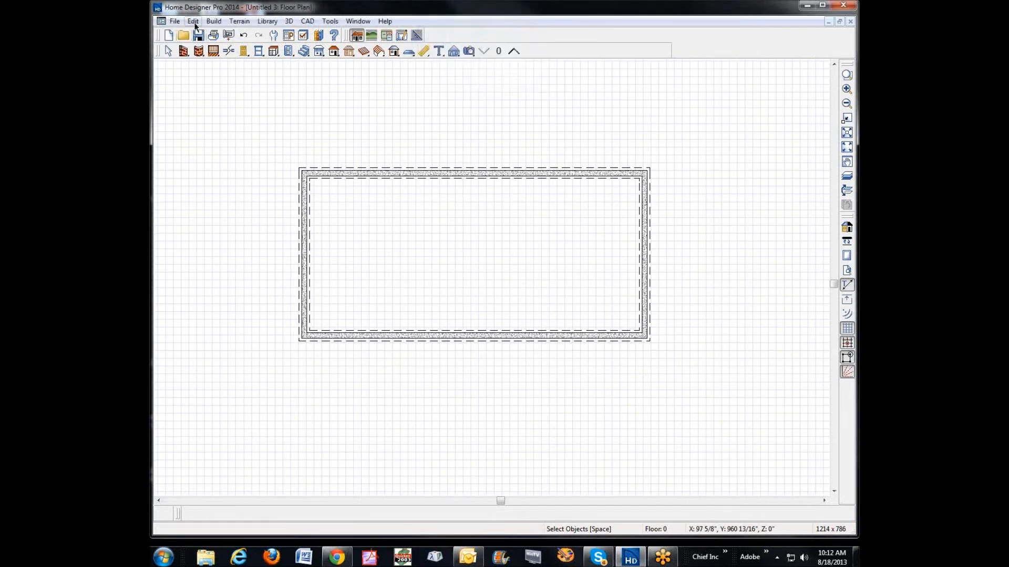
Step: Open the structure settings of the Floor 0 defaults, agreeing to turn off Auto Rebuild Foundation
left_click(193, 21)
left_click(236, 239)
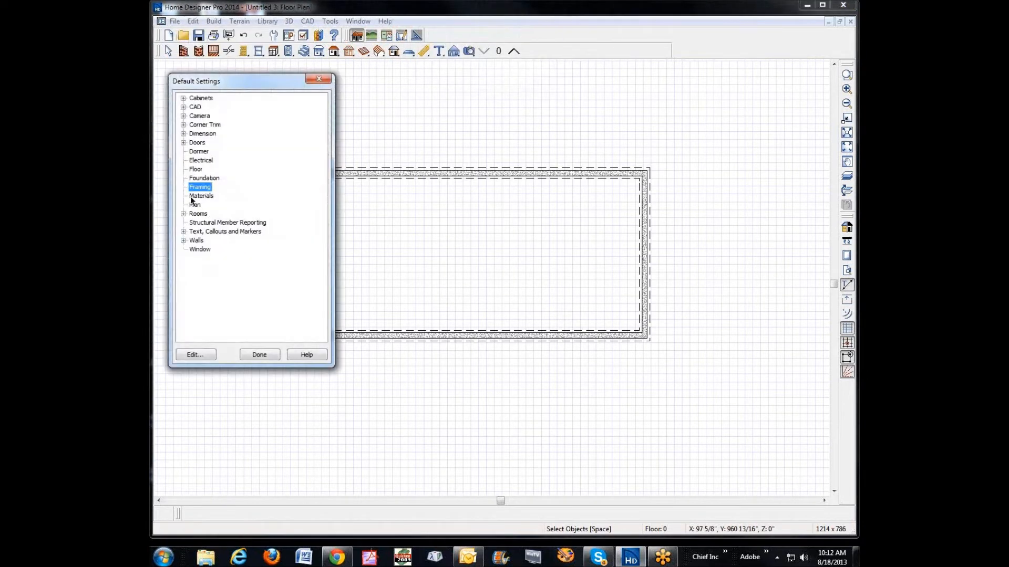
left_click(199, 168)
left_click(194, 358)
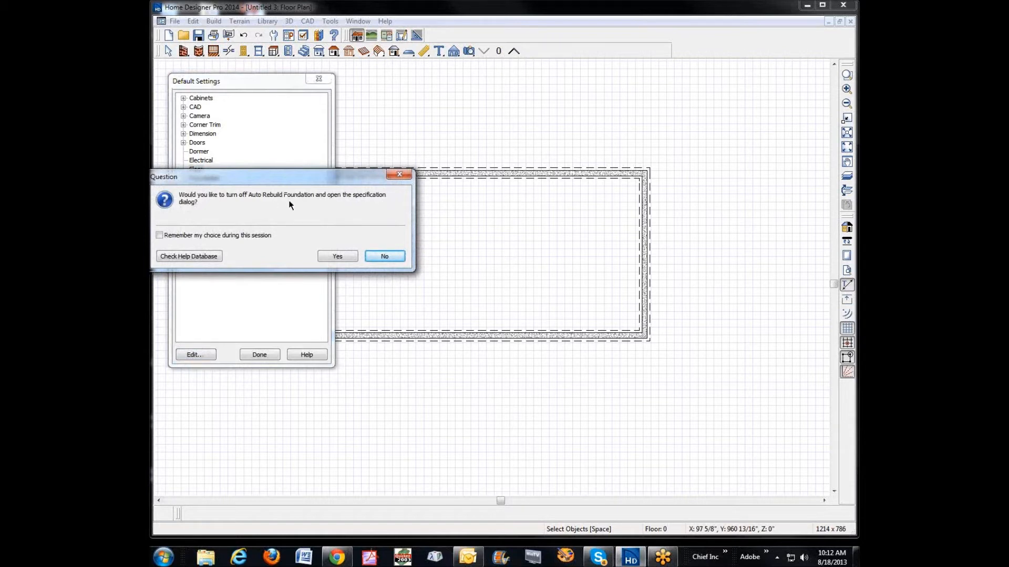
left_click(345, 256)
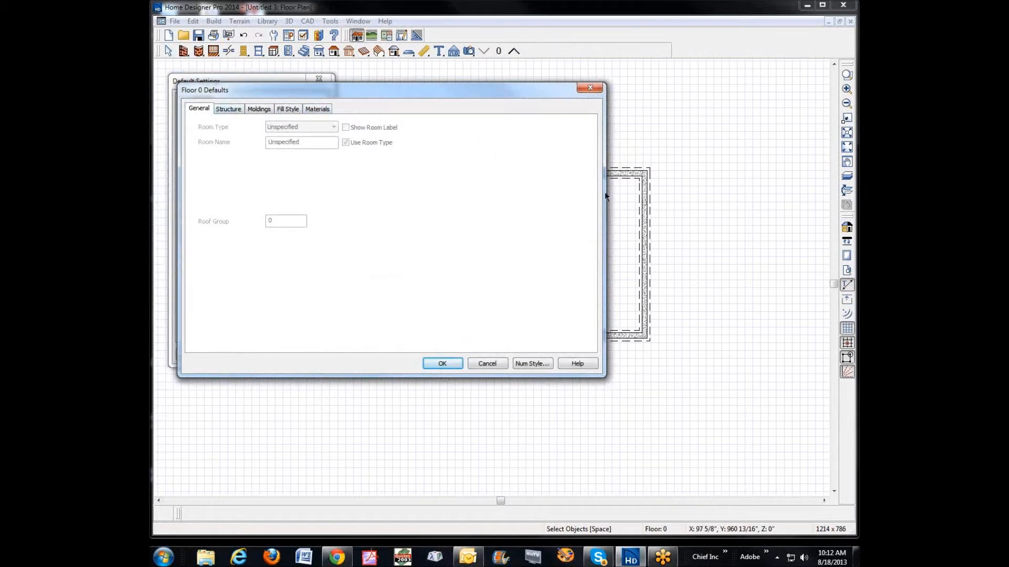
left_click_drag(523, 88, 546, 115)
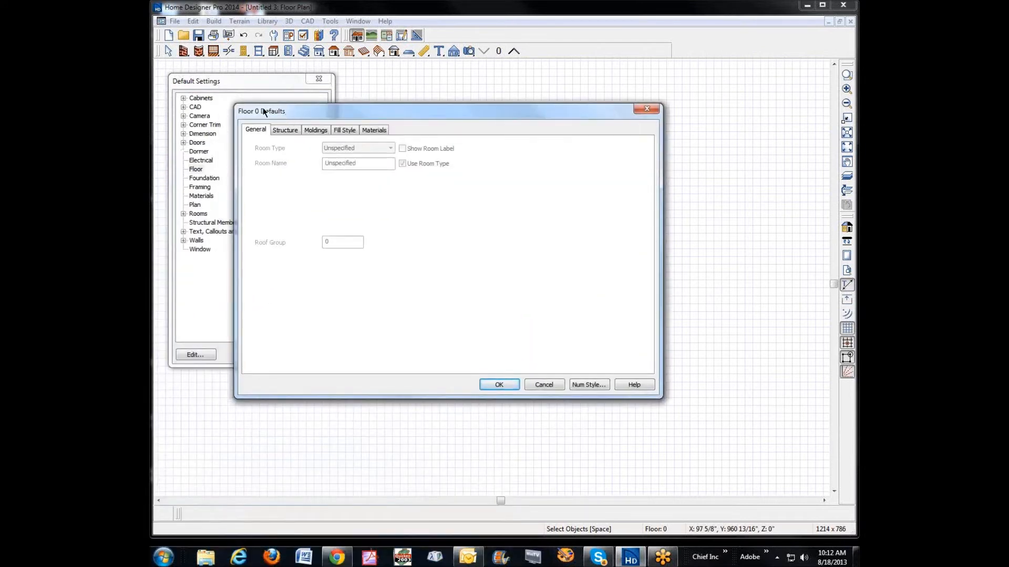
left_click(284, 131)
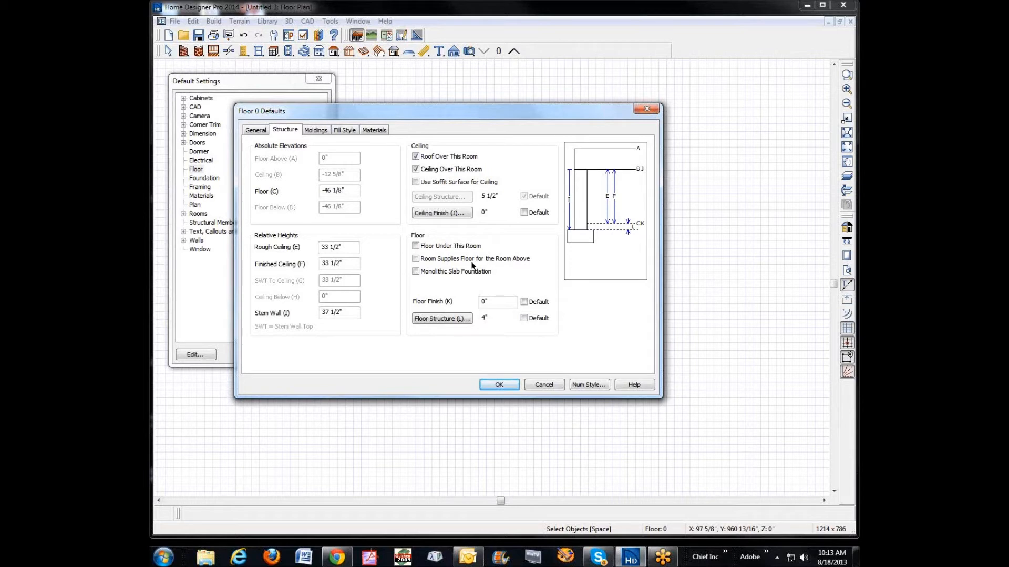
Step: Enable Floor Under This Room and set the finished ceiling height to 96" in the Floor 0 defaults, and close the default settings
left_click(415, 246)
left_click(416, 245)
left_click(416, 246)
left_click(416, 245)
left_click_drag(348, 264, 247, 267)
type("36")
key("Tab")
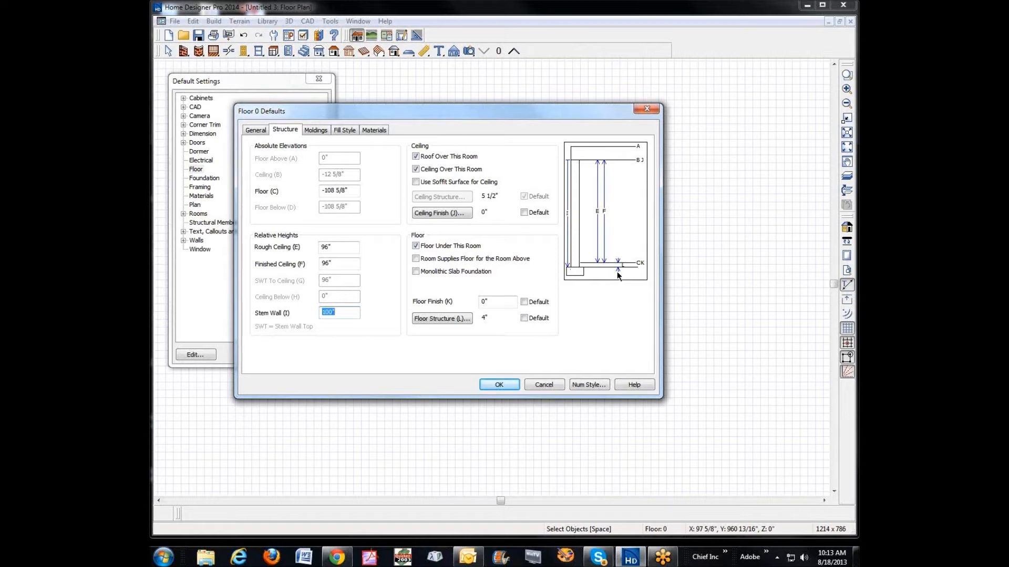
left_click(498, 384)
left_click(263, 357)
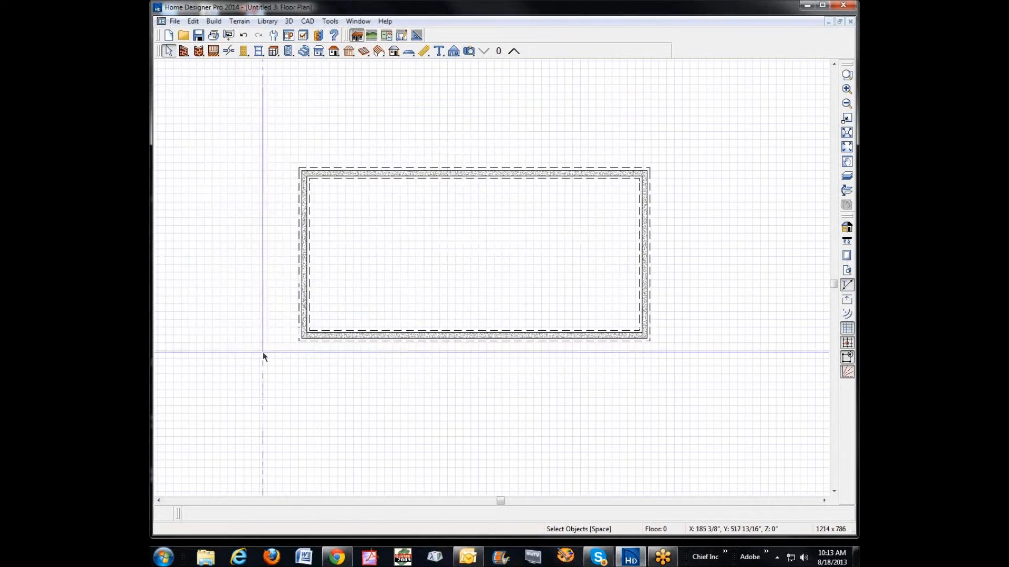
Step: Open a Doll House View of the foundation and enable Floor Under This Room for the foundation room
left_click(469, 50)
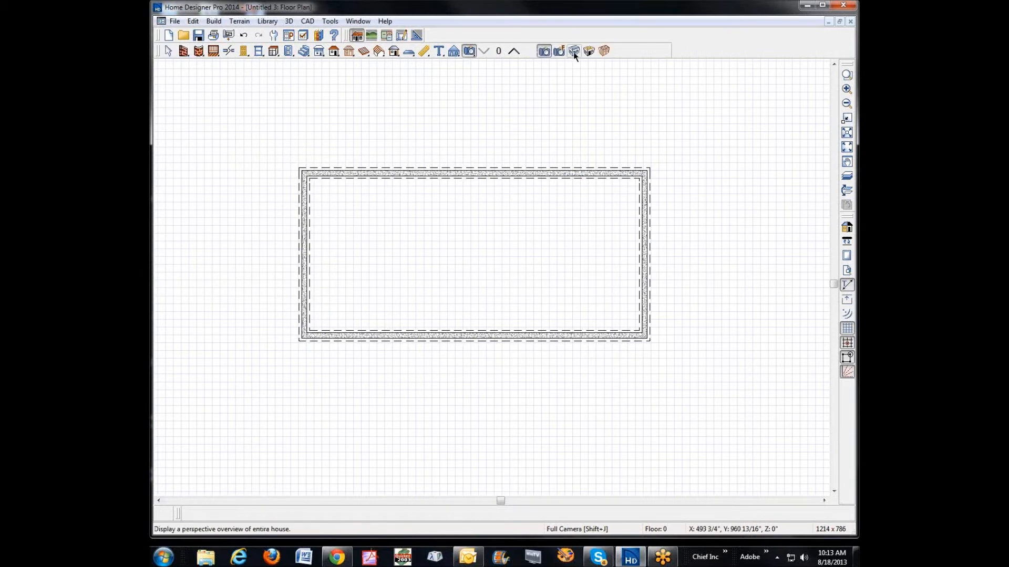
left_click(588, 51)
left_click_drag(497, 245, 457, 273)
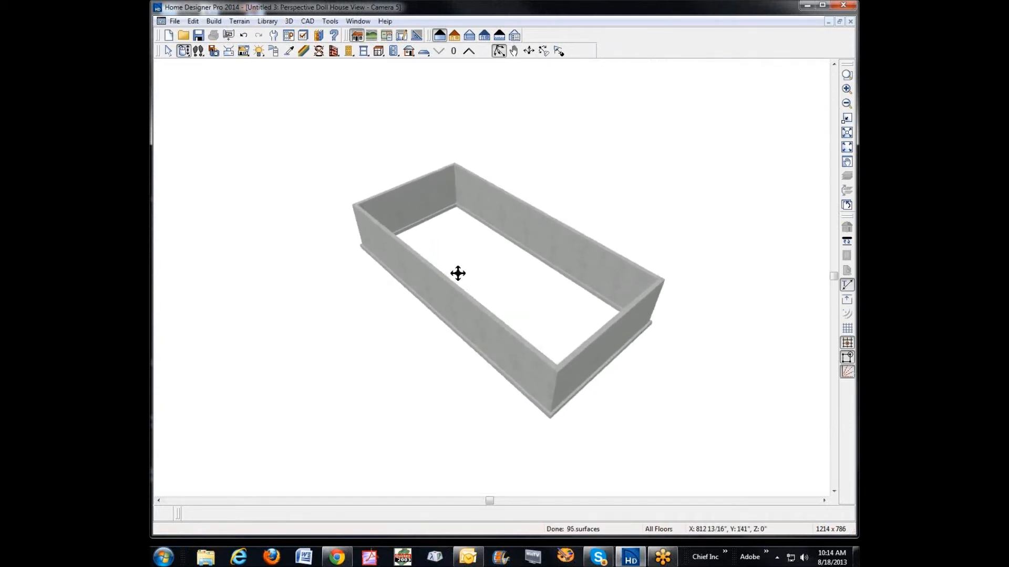
right_click(552, 250)
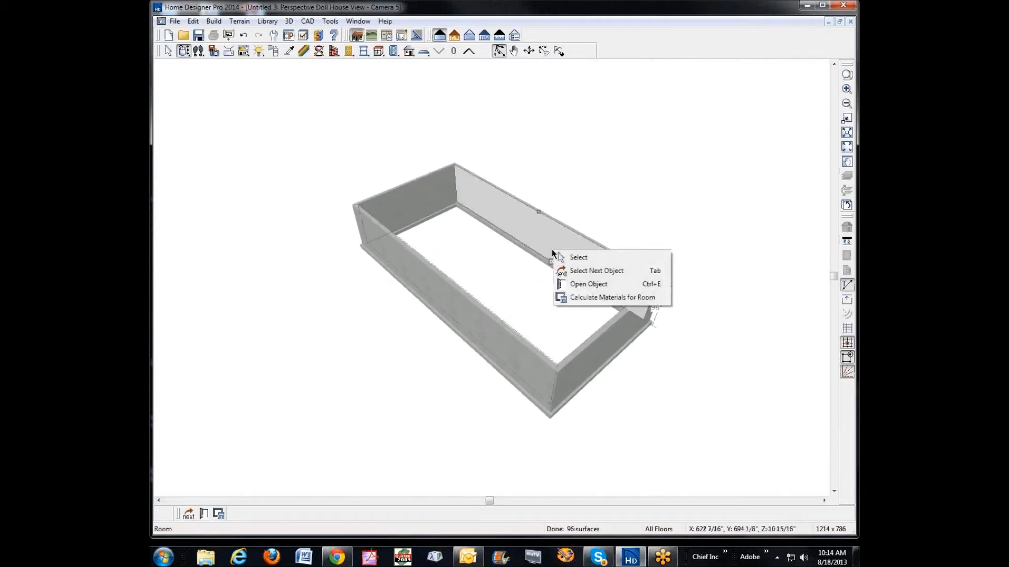
left_click(581, 284)
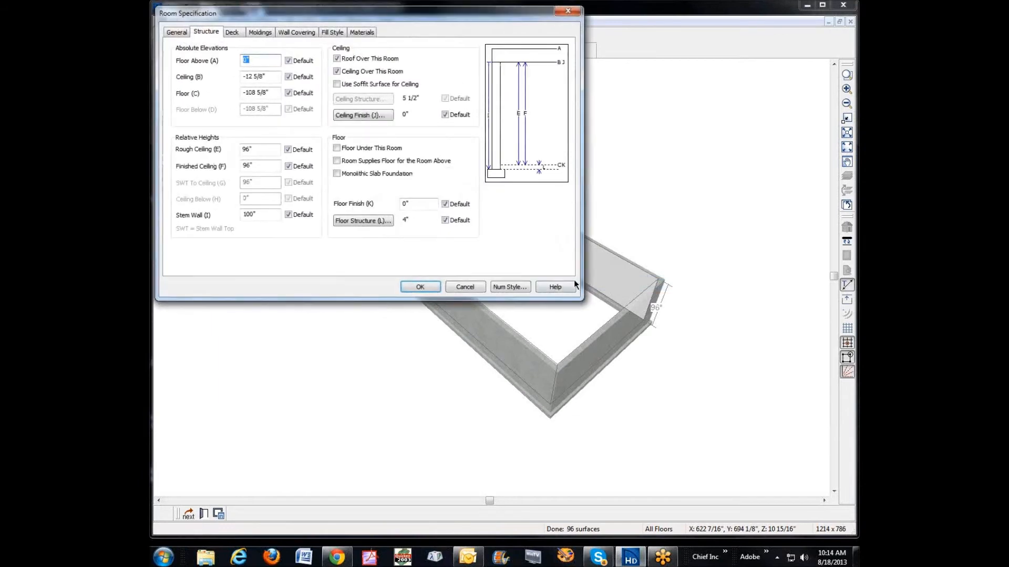
left_click(339, 147)
left_click(424, 289)
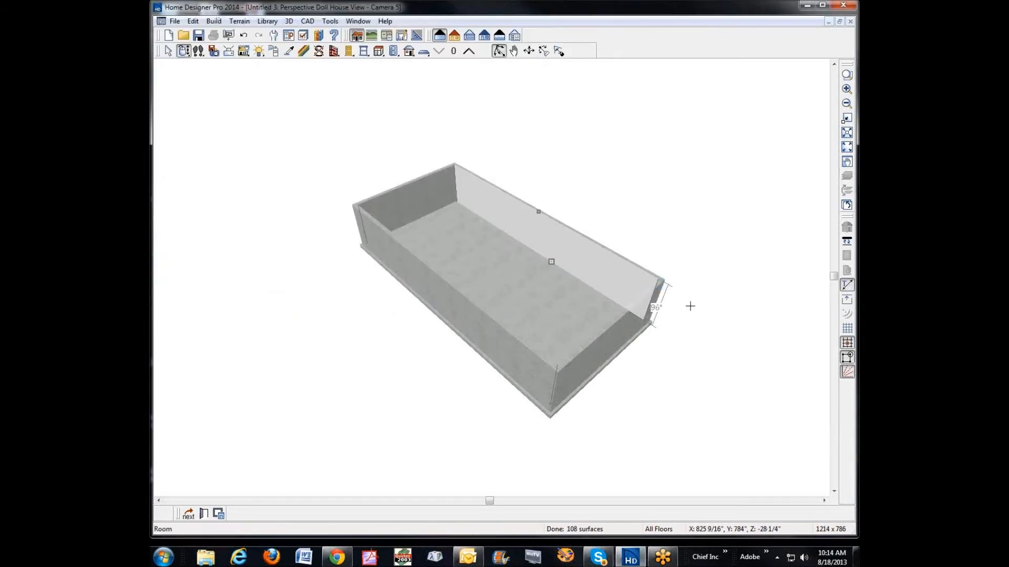
Step: Inspect the basement slab and walls from several sides in the Doll House View, and close the view
key("space")
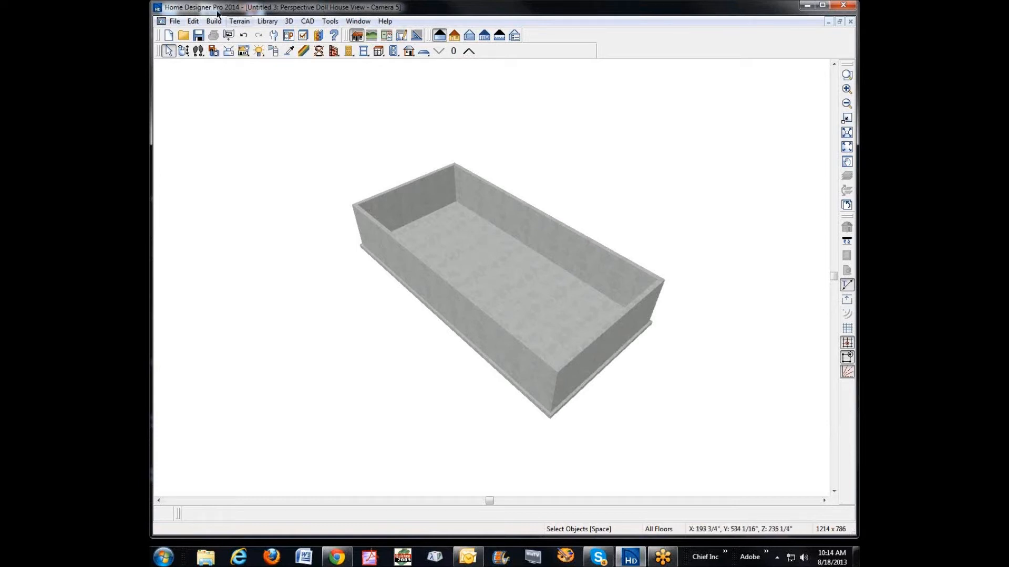
left_click(185, 51)
mouse_move(329, 203)
left_mouse_down()
mouse_move(304, 158)
mouse_move(316, 192)
left_mouse_up()
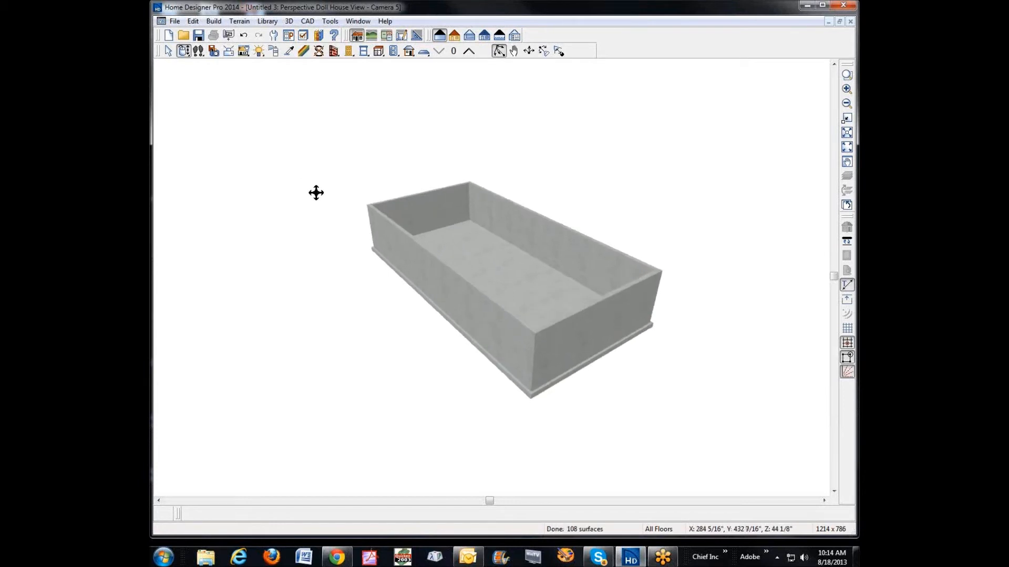
left_click_drag(333, 194, 194, 247)
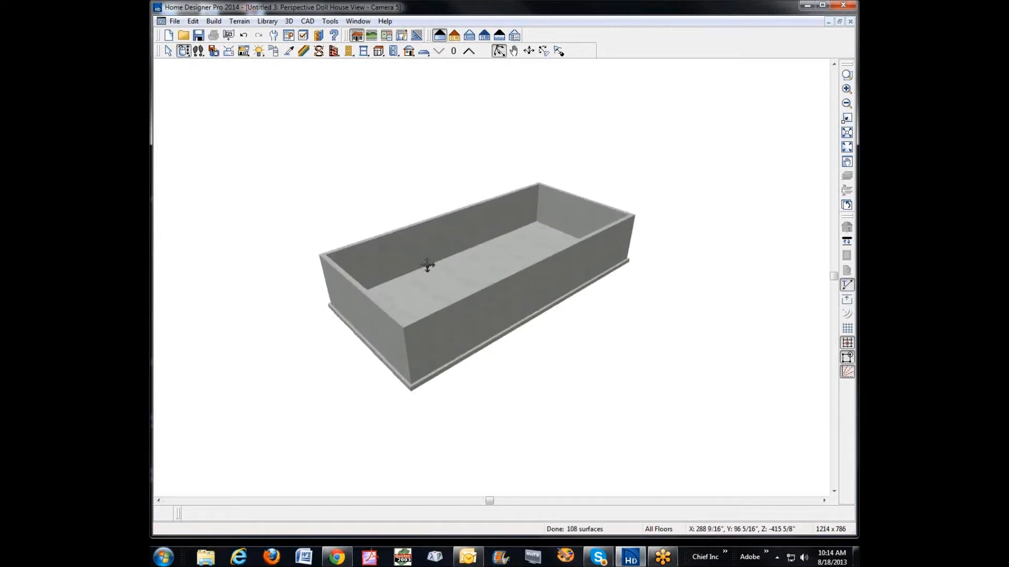
left_click_drag(464, 265, 541, 350)
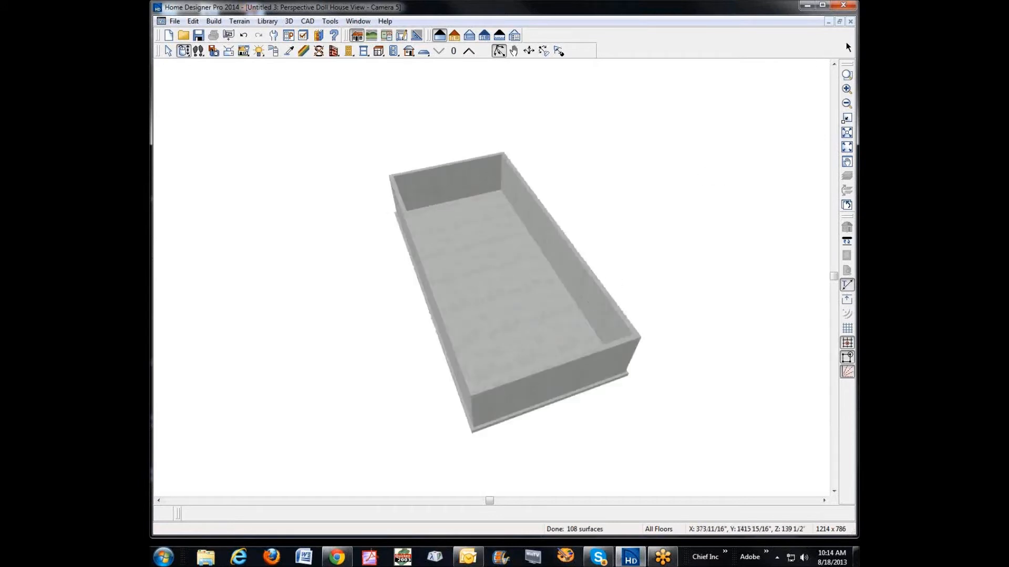
left_click(851, 21)
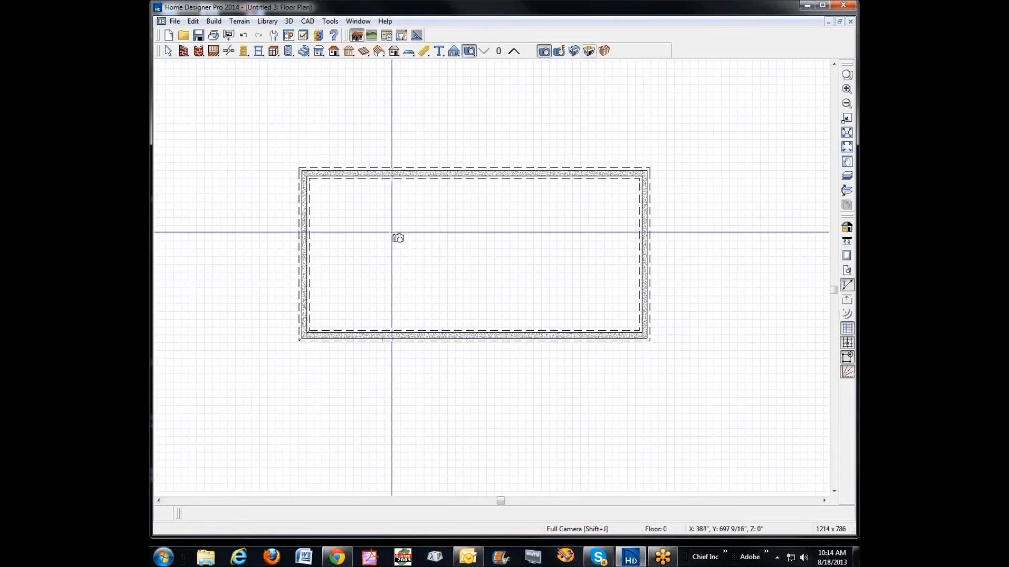
Step: Place a full camera inside the basement looking along its length, and review the room's structure specification without changing it
left_click_drag(627, 295, 480, 272)
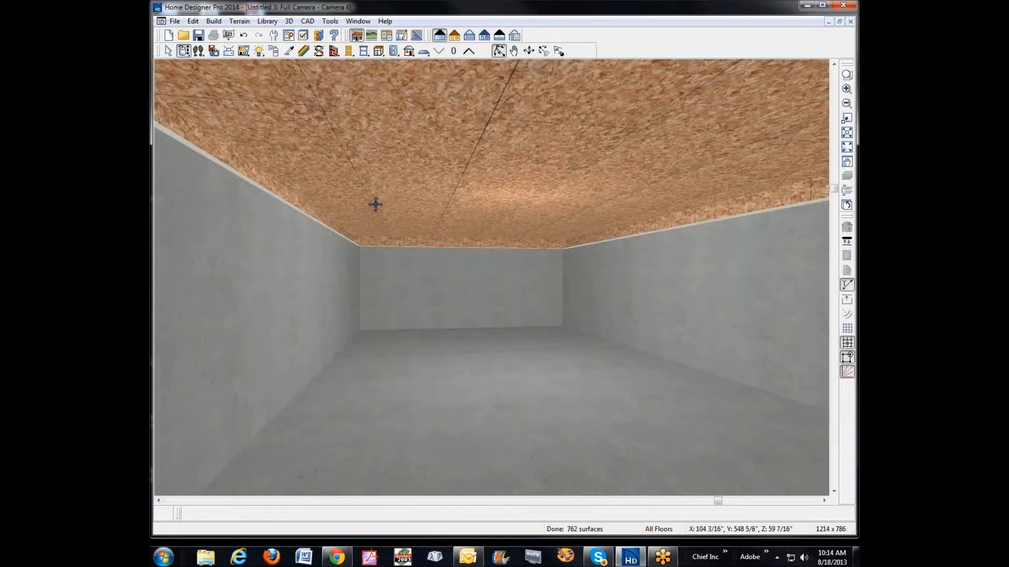
right_click(448, 347)
left_click(486, 381)
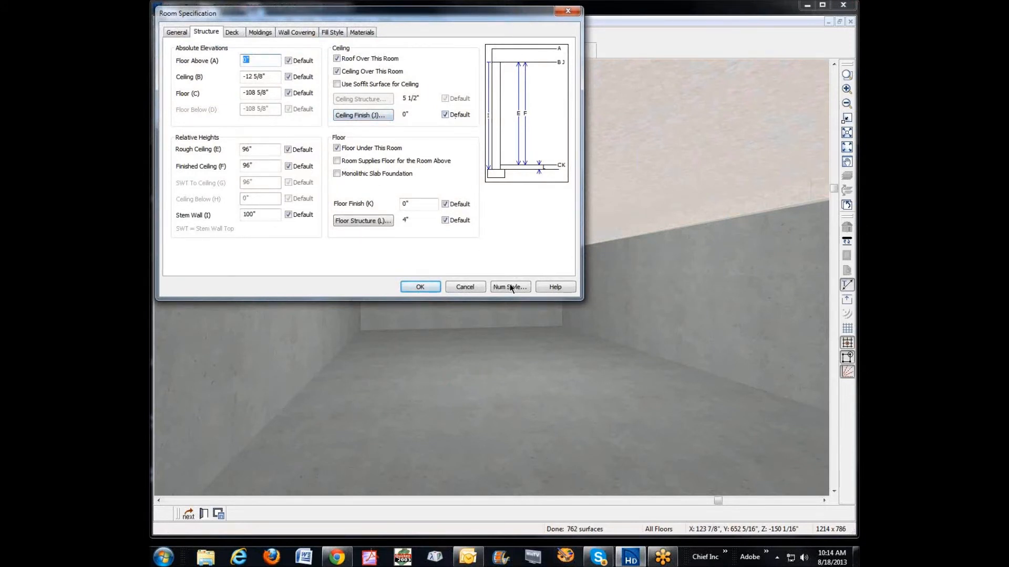
left_click(472, 287)
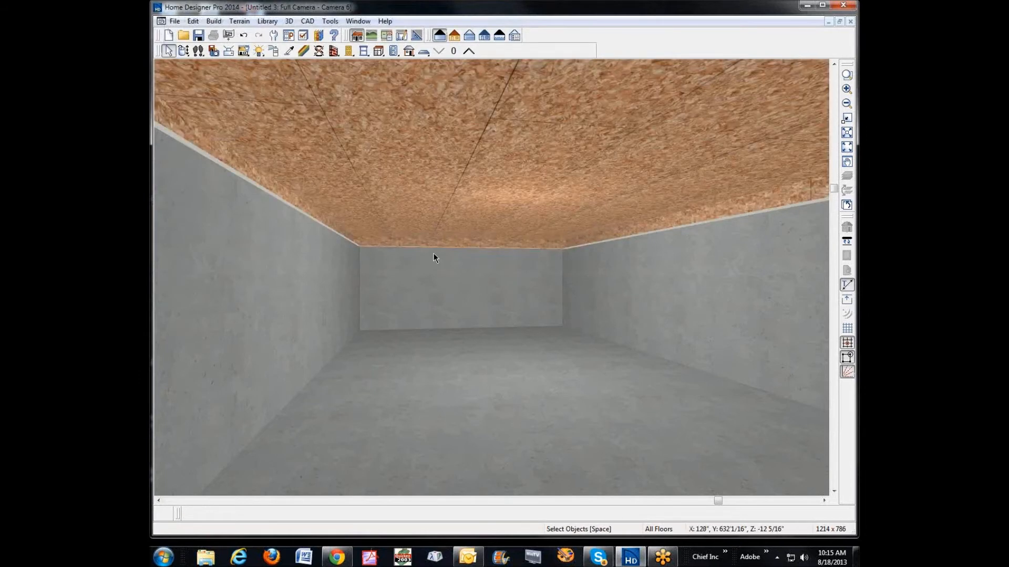
Step: Reopen the basement's room specification, release the ceiling finish from its default, and accept a finish thickness of 0" without a lowered ceiling
right_click(457, 370)
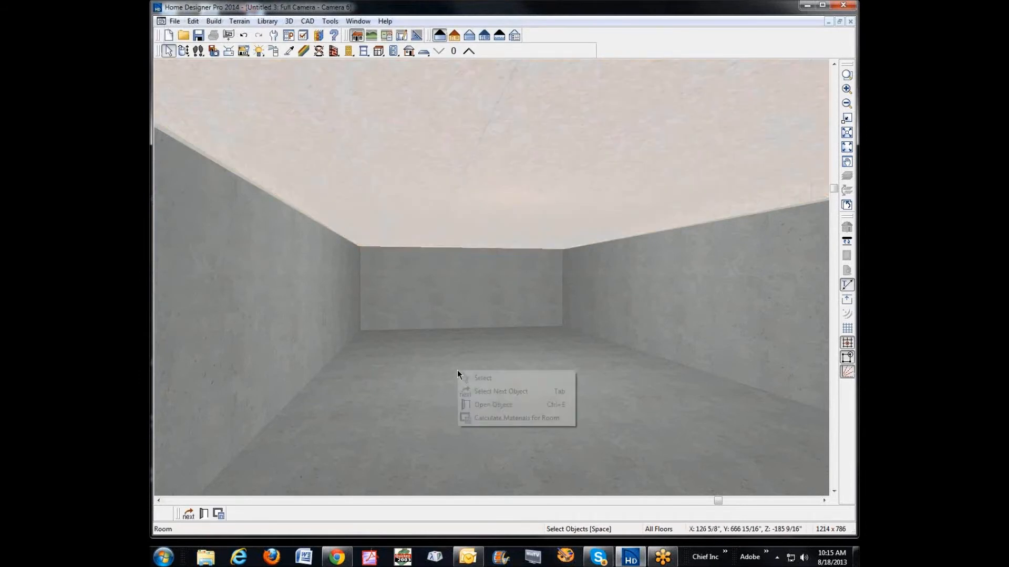
left_click(494, 405)
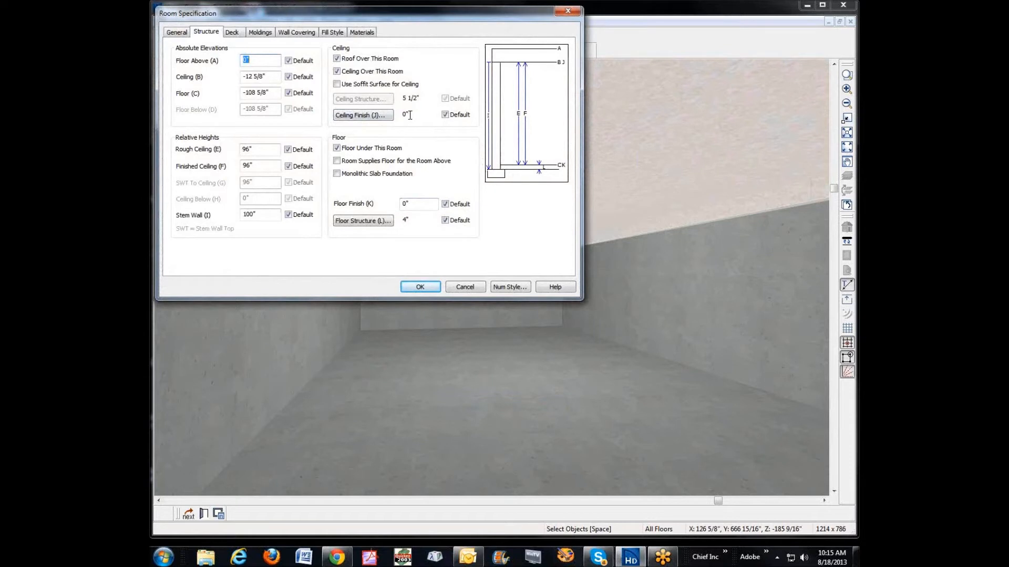
left_click(445, 115)
left_click(363, 115)
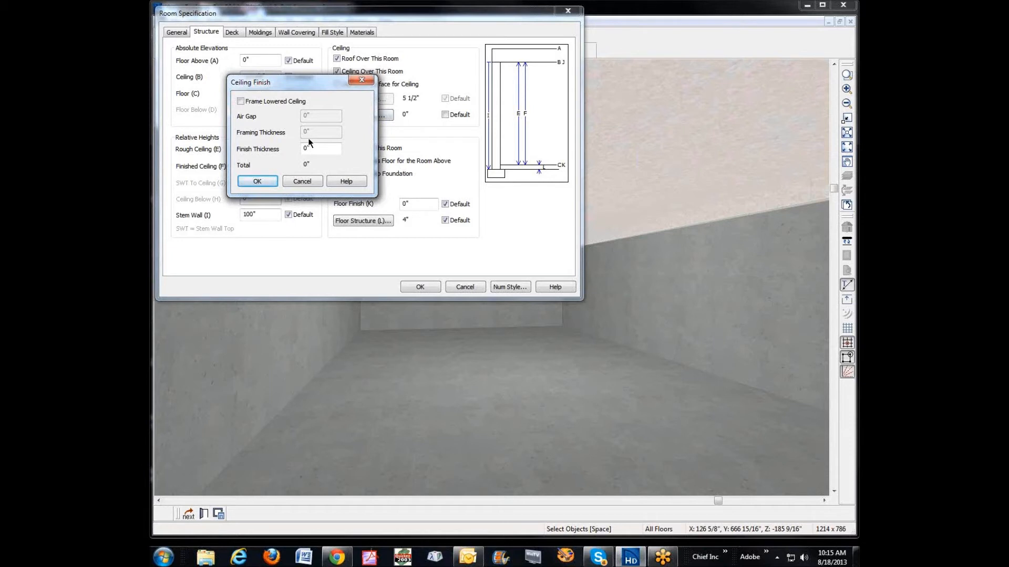
left_click(258, 182)
Step: Try to assign the plan material Drywall to the basement's ceiling covering, repeating the selection while the ceiling finish is 0" thick
left_click(367, 33)
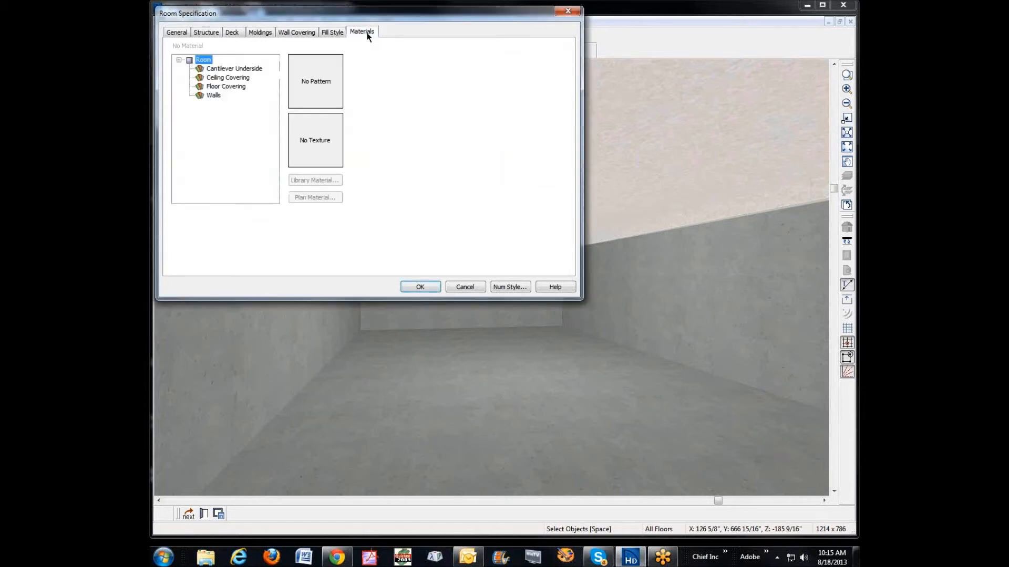
left_click(237, 77)
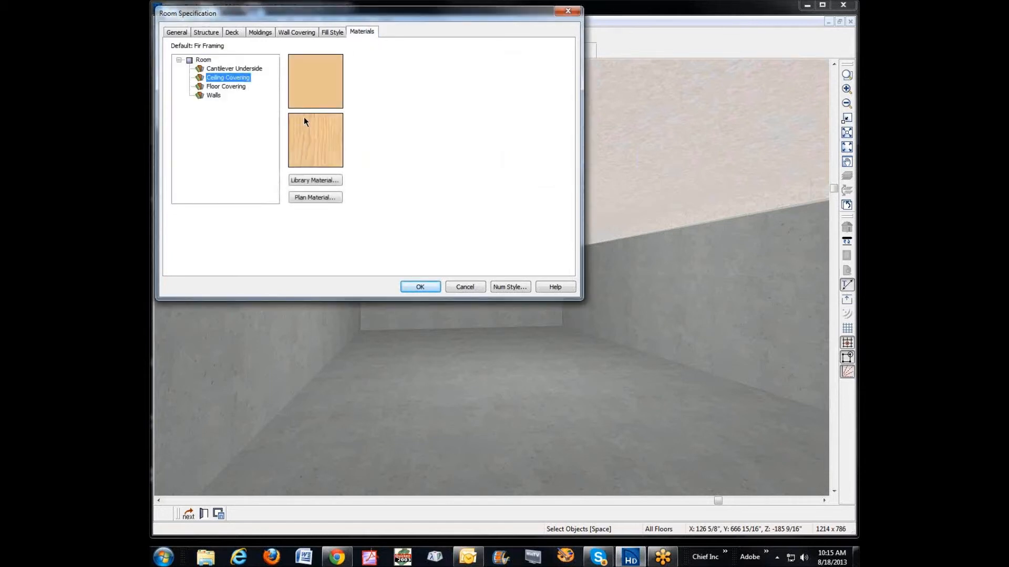
left_click(322, 197)
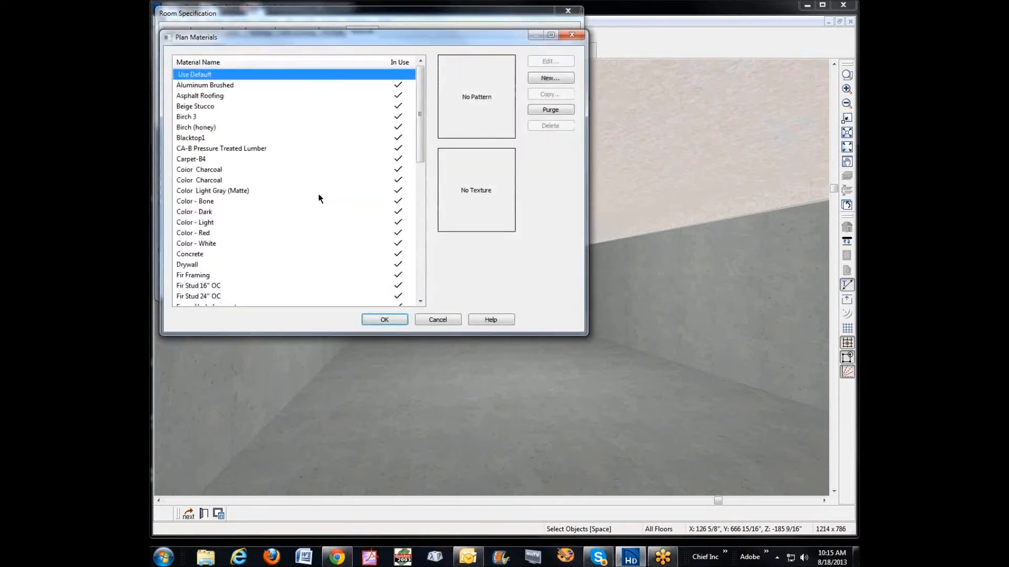
key("d")
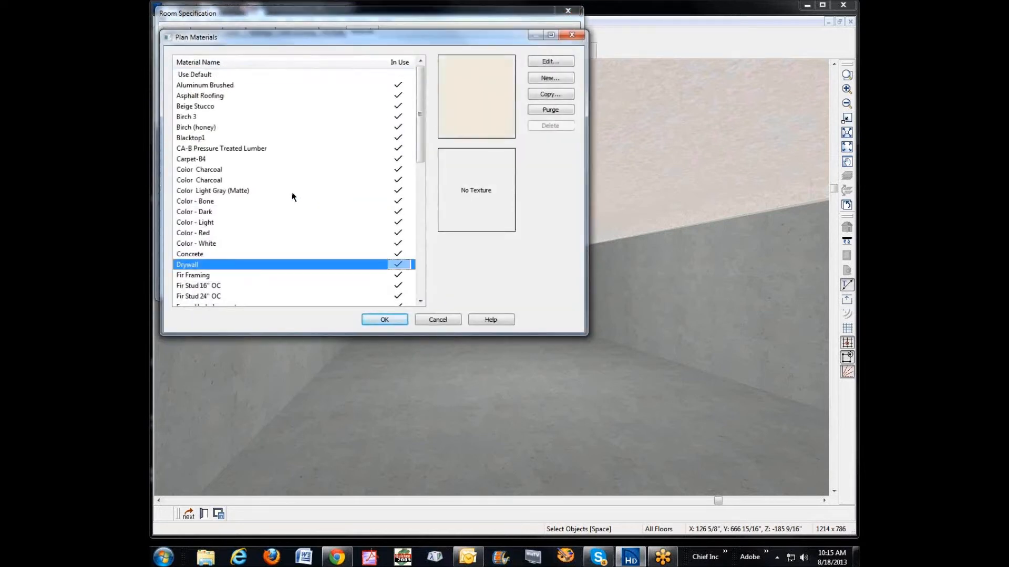
left_click(389, 320)
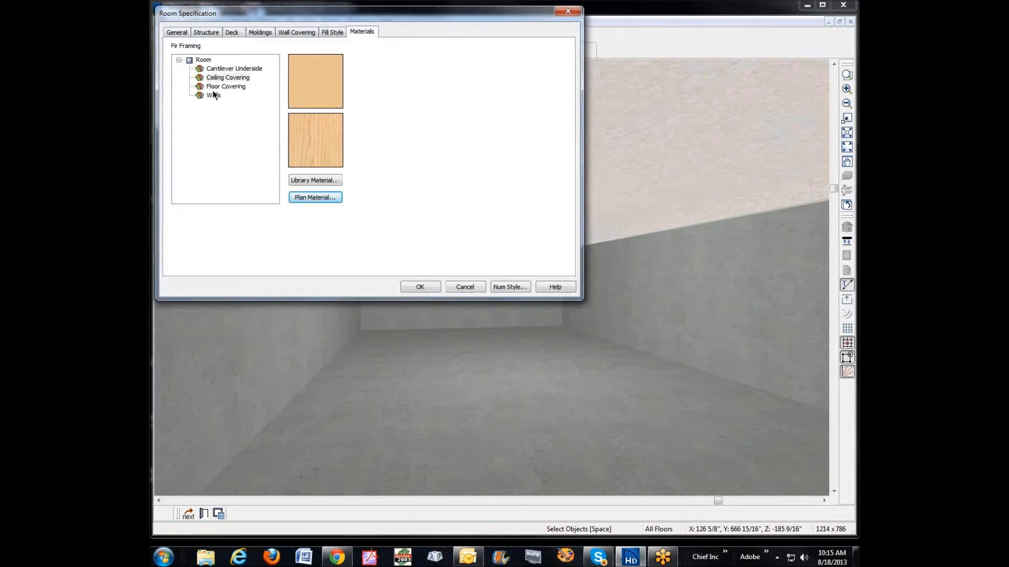
left_click(226, 78)
left_click(315, 196)
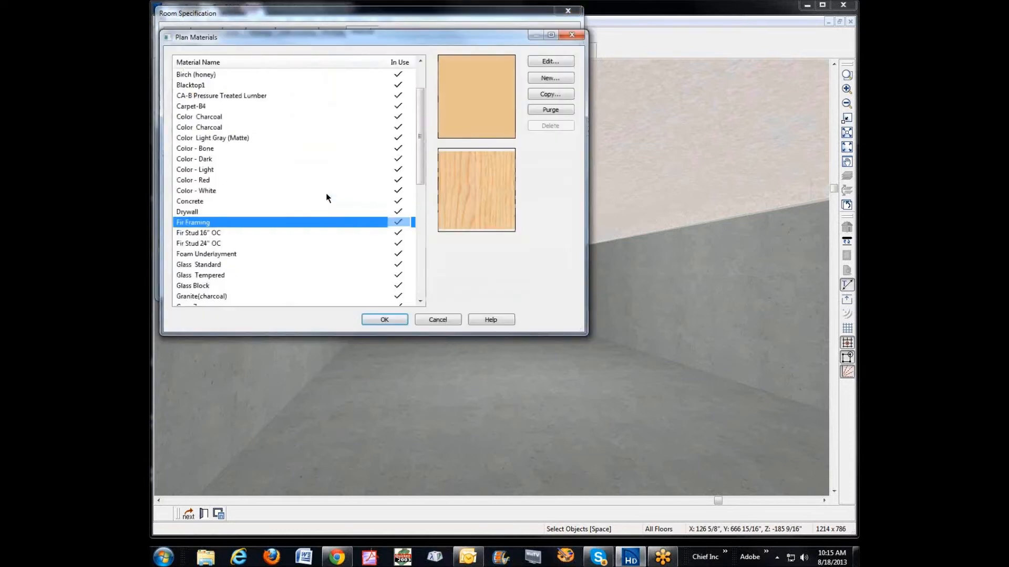
left_click(188, 213)
left_click(385, 319)
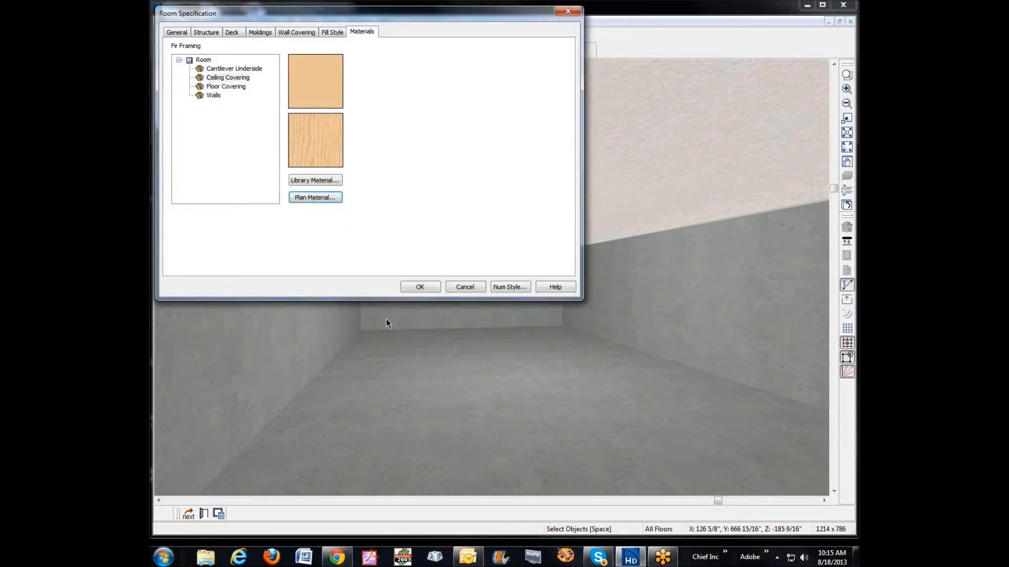
left_click(231, 77)
left_click(331, 200)
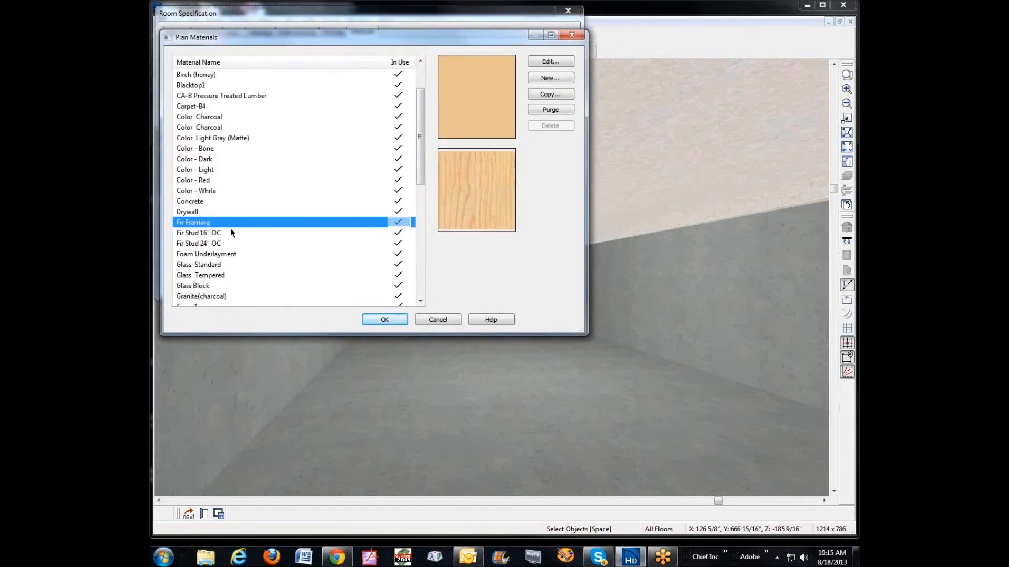
left_click(191, 212)
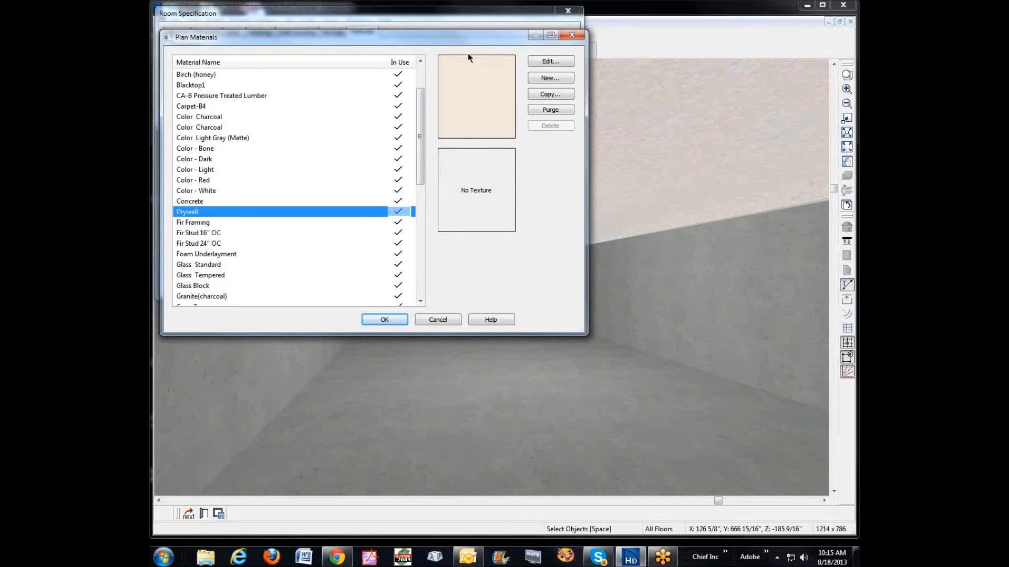
left_click(388, 317)
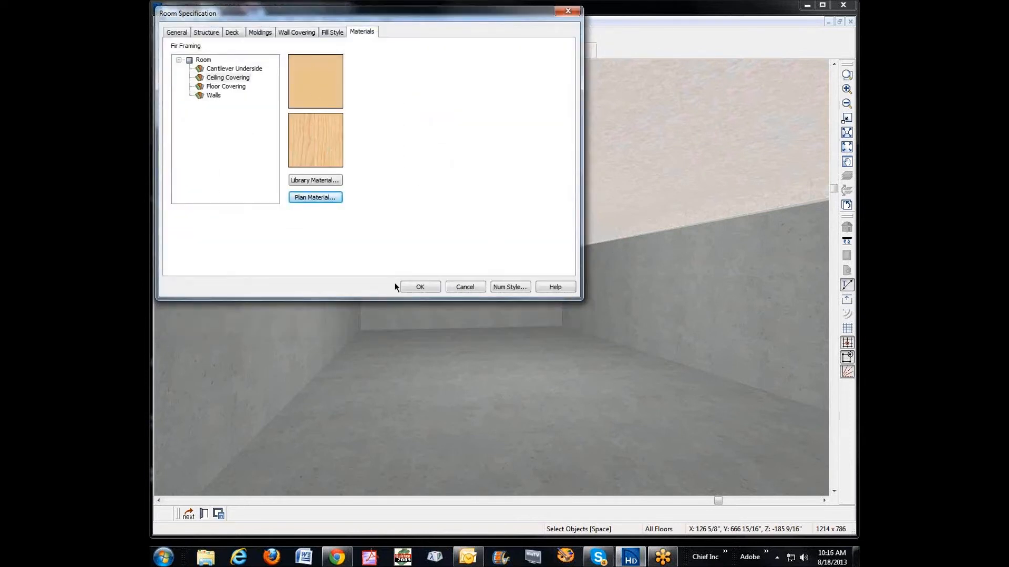
Step: Enable a framed lowered ceiling in the basement's ceiling finish, with 0" air gap, 5 1/2" framing thickness and 0" finish thickness
left_click(206, 32)
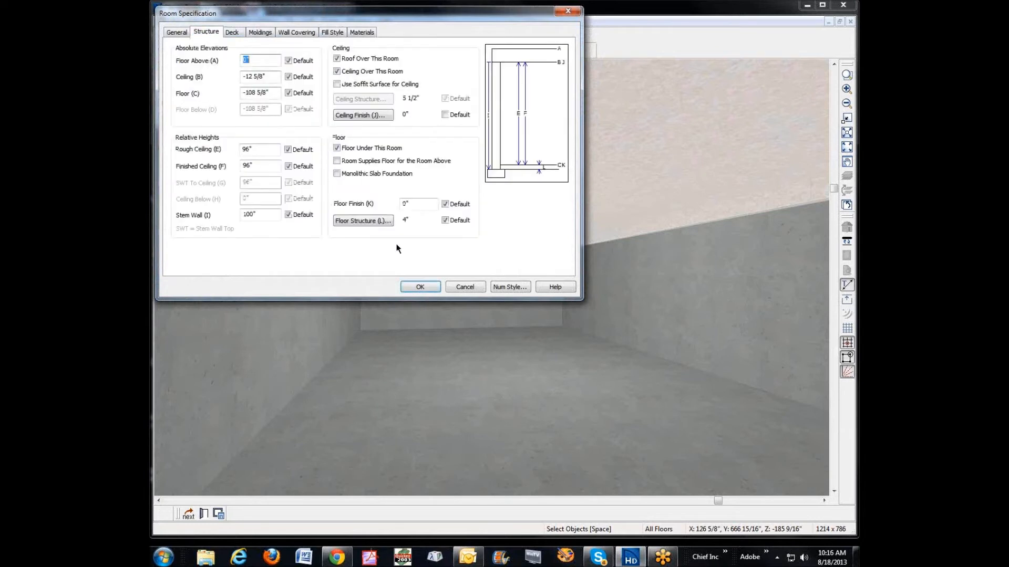
left_click(371, 114)
left_click(249, 102)
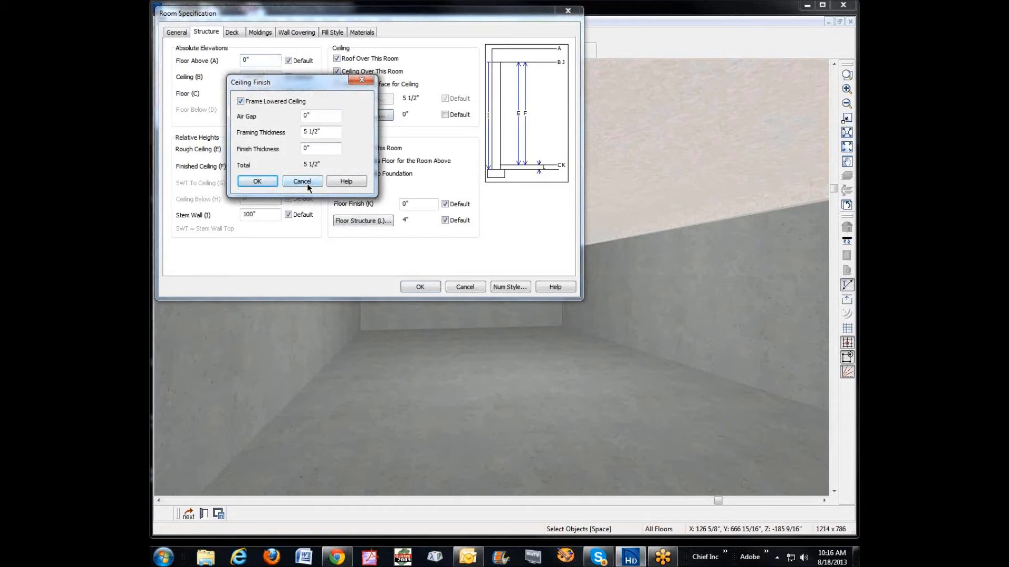
left_click(269, 186)
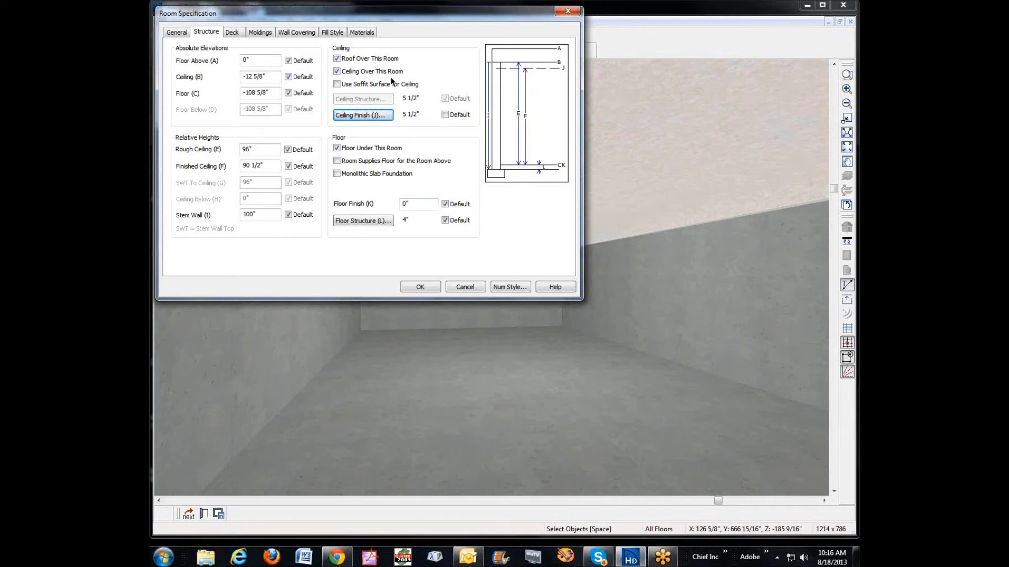
Step: Assign the plan material Drywall to the basement's ceiling covering and accept the room specification
left_click(368, 33)
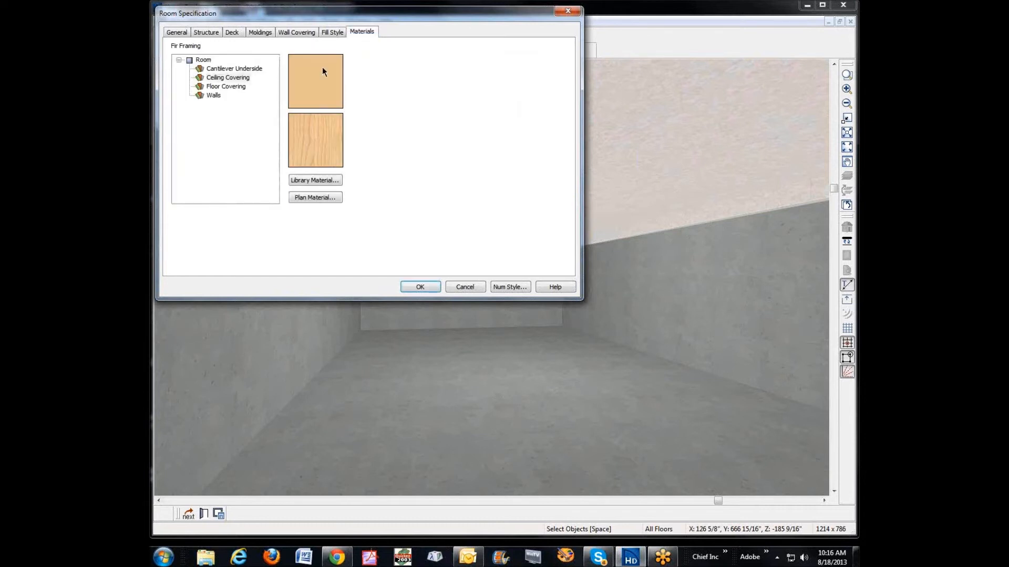
left_click(239, 78)
left_click(313, 197)
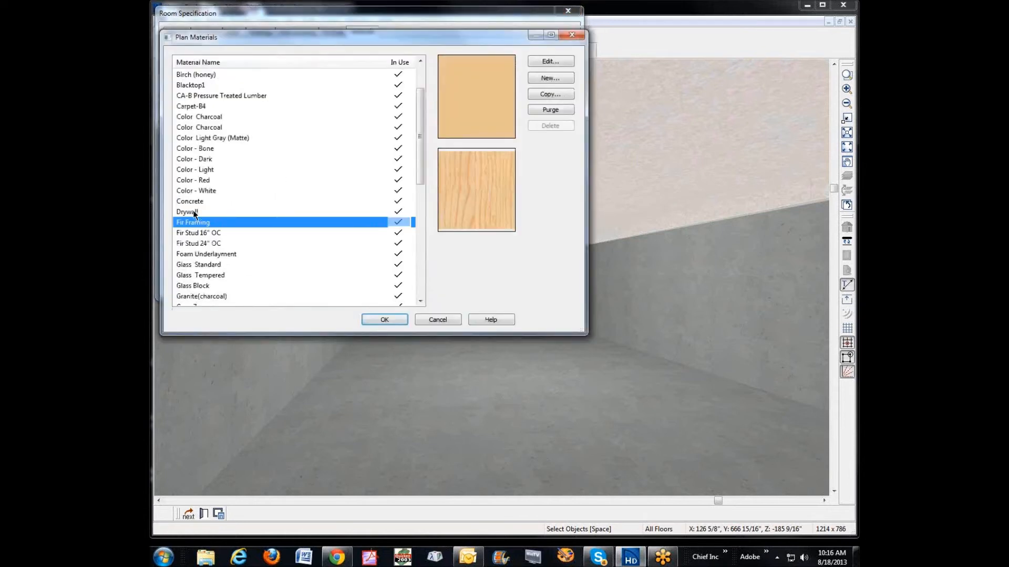
left_click(194, 212)
left_click(376, 321)
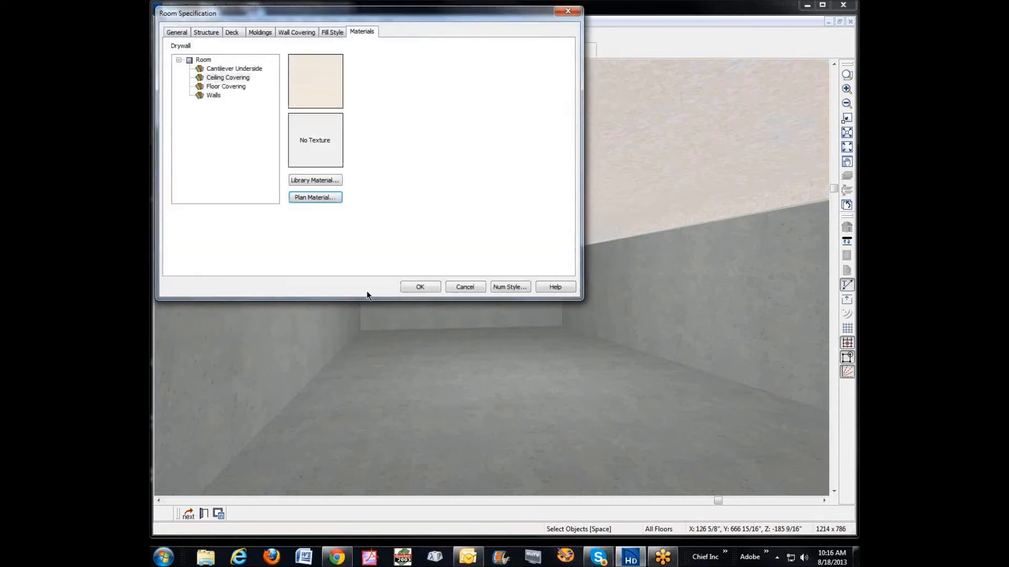
left_click(233, 78)
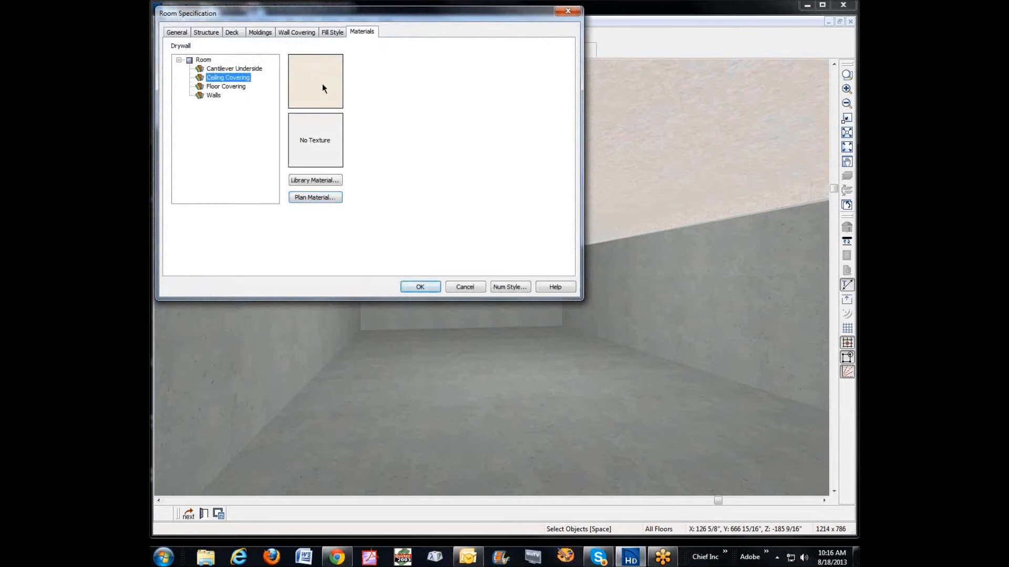
left_click(422, 287)
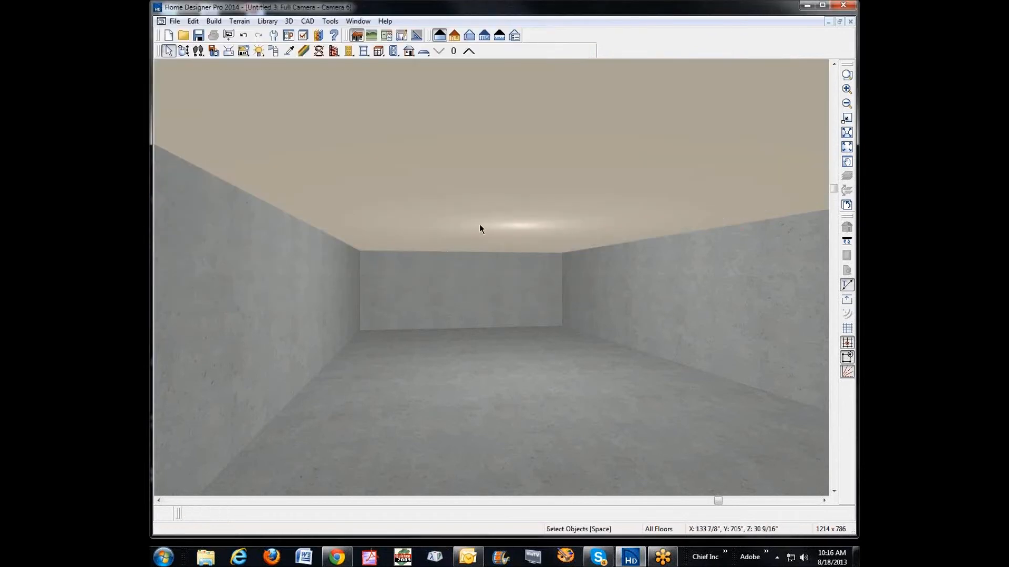
Step: Reopen the basement's room specification and review its floor covering material and floor structure definition without changing them
left_click(417, 368)
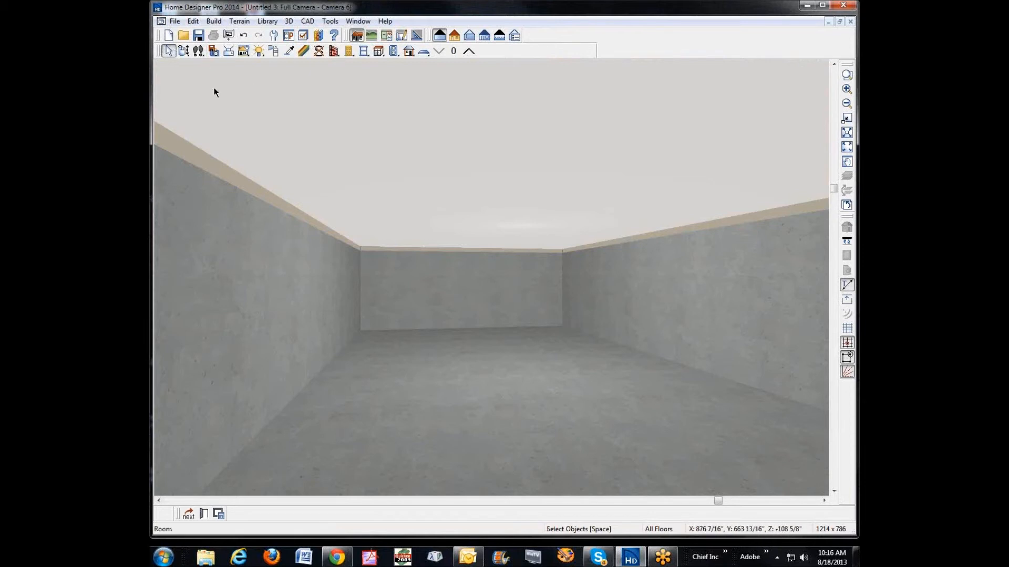
double_click(446, 365)
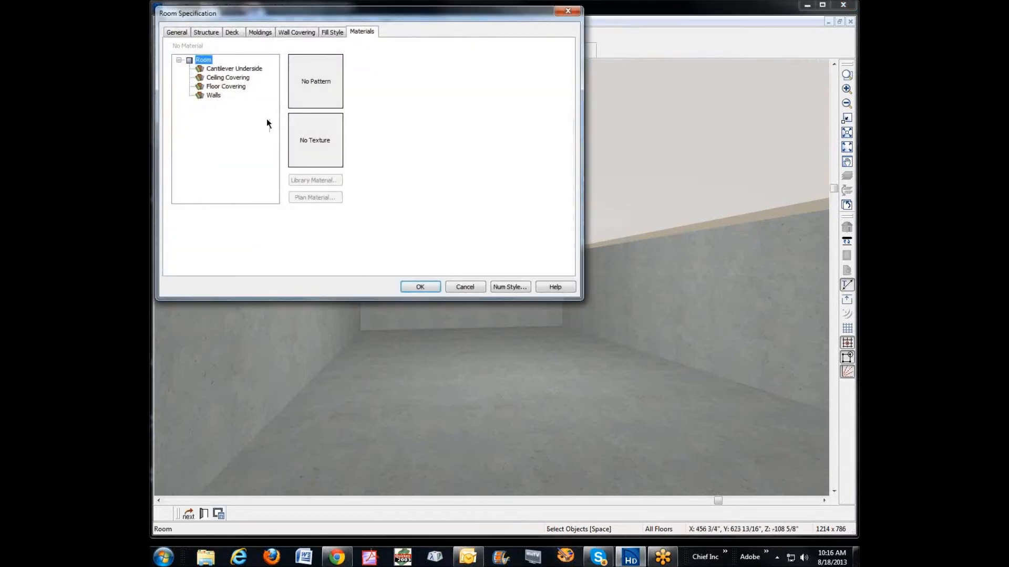
left_click(219, 86)
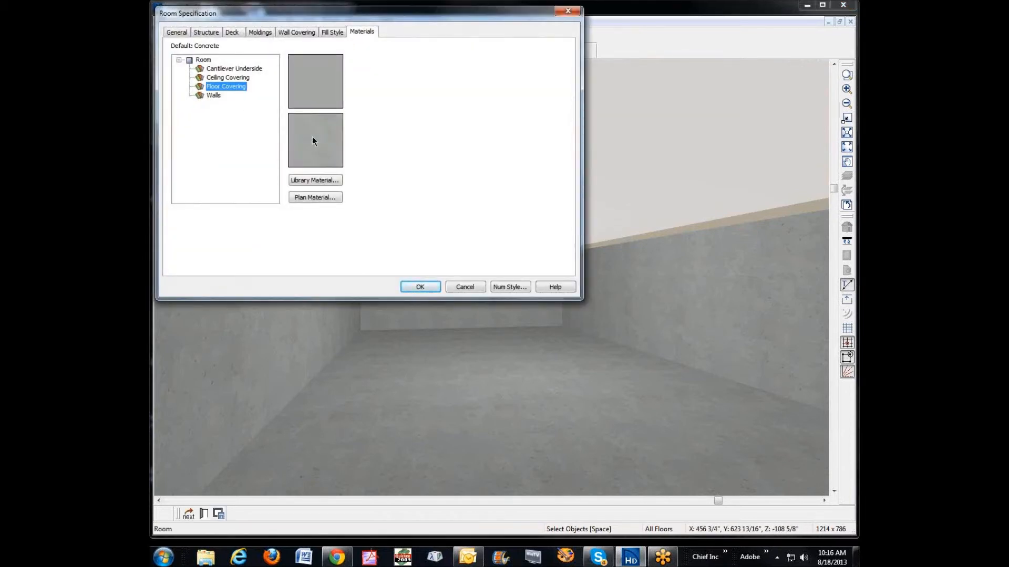
left_click(206, 32)
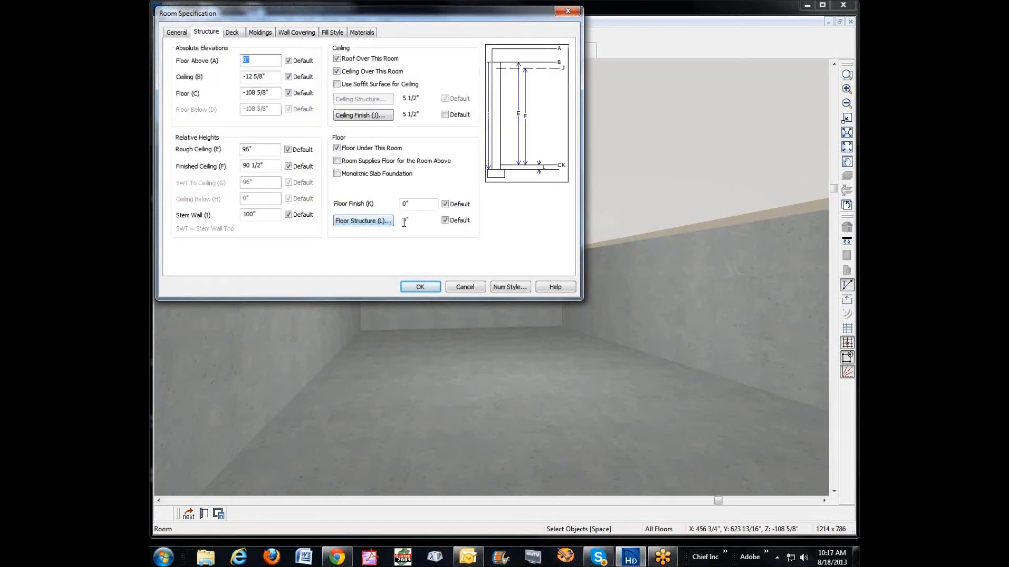
left_click(381, 221)
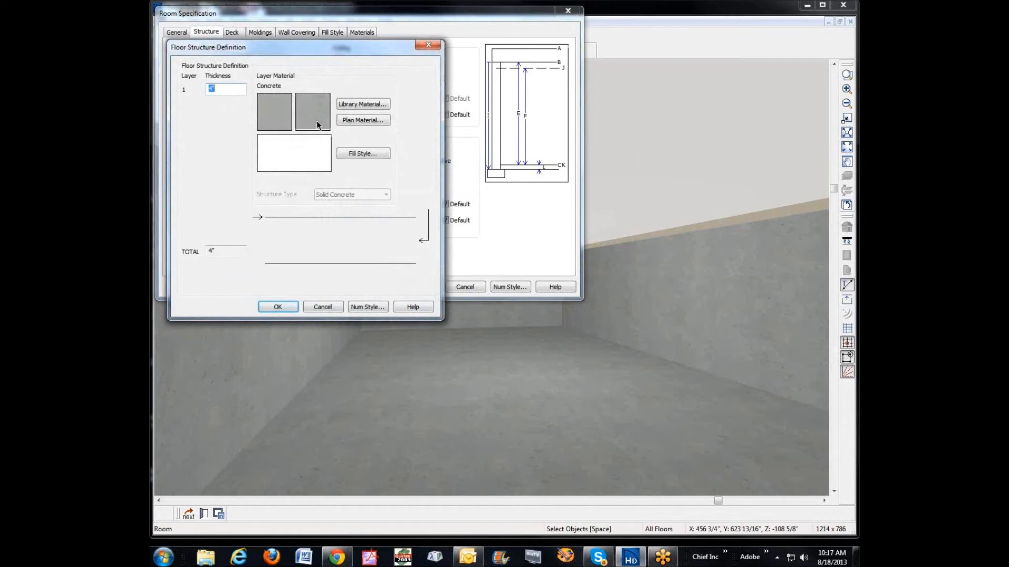
left_click(323, 306)
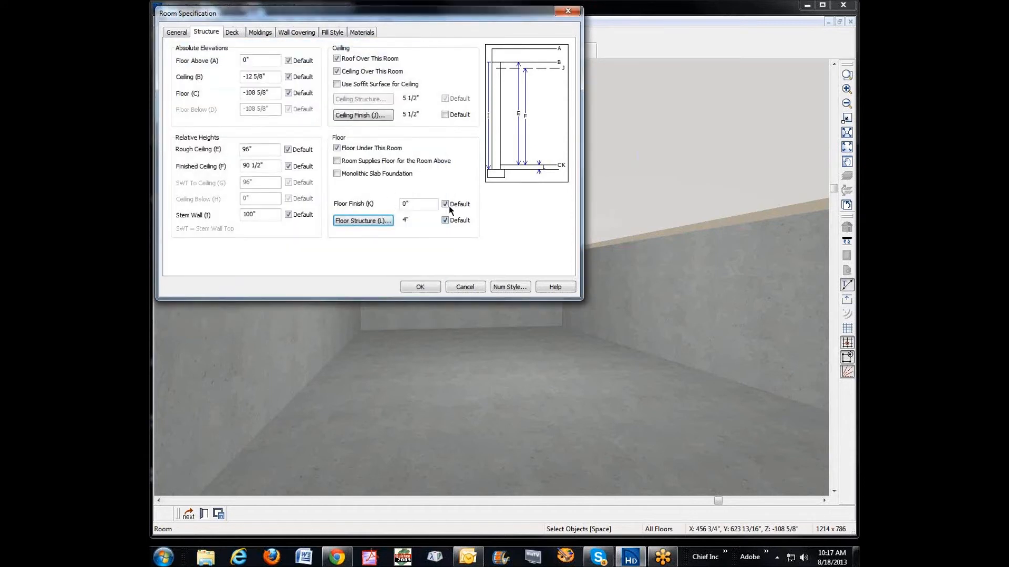
Step: Set the basement's floor finish thickness to 3/8"
double_click(410, 205)
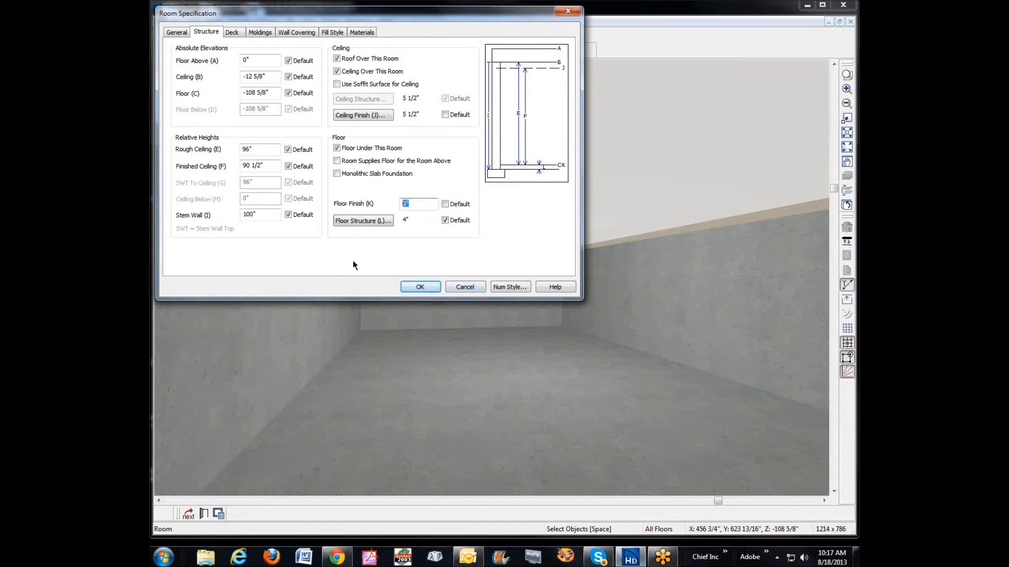
type("3/8")
key("Tab")
left_click(264, 167)
Step: Assign the plan material Medium - FP Plank to the basement's floor covering and accept the room specification
left_click(359, 33)
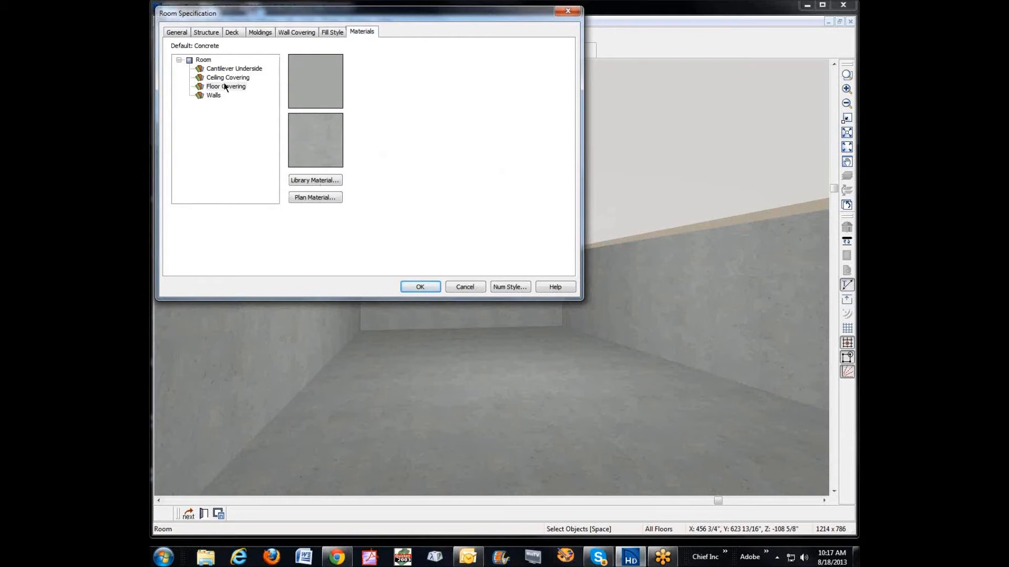
left_click(321, 195)
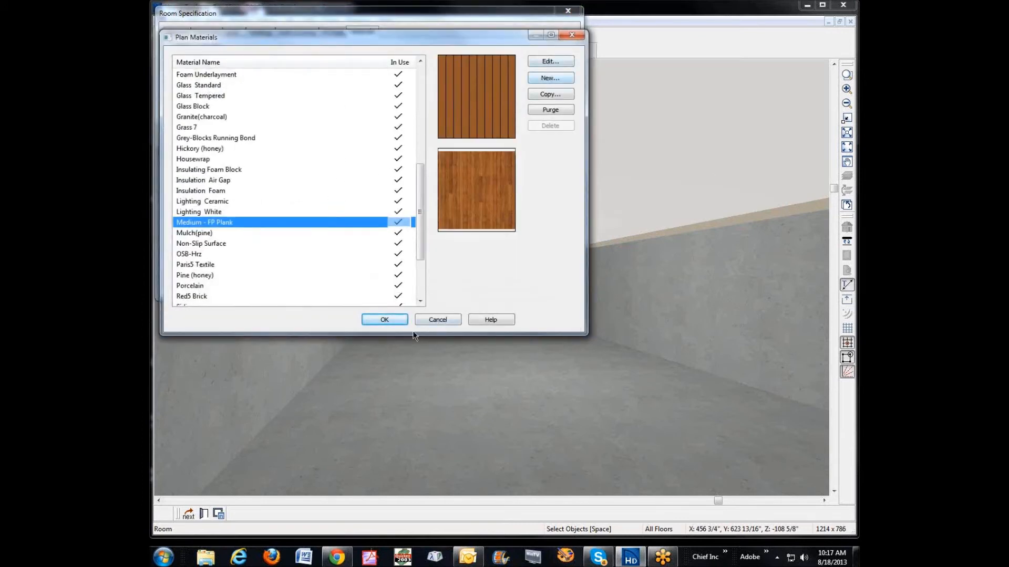
left_click(397, 319)
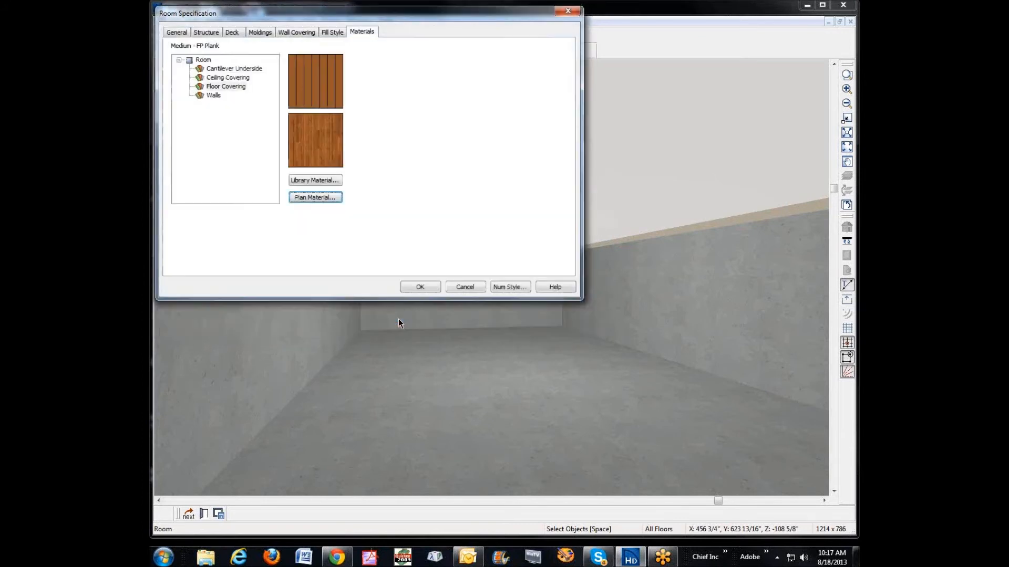
left_click(420, 288)
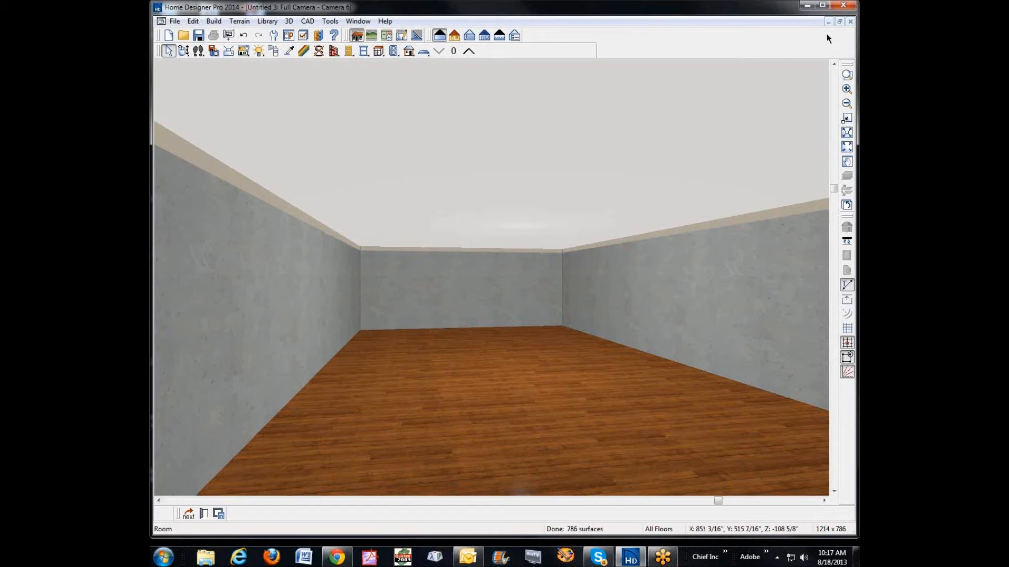
Step: Assign the plan material Drywall to the basement room's walls and accept the room specification
left_click(851, 22)
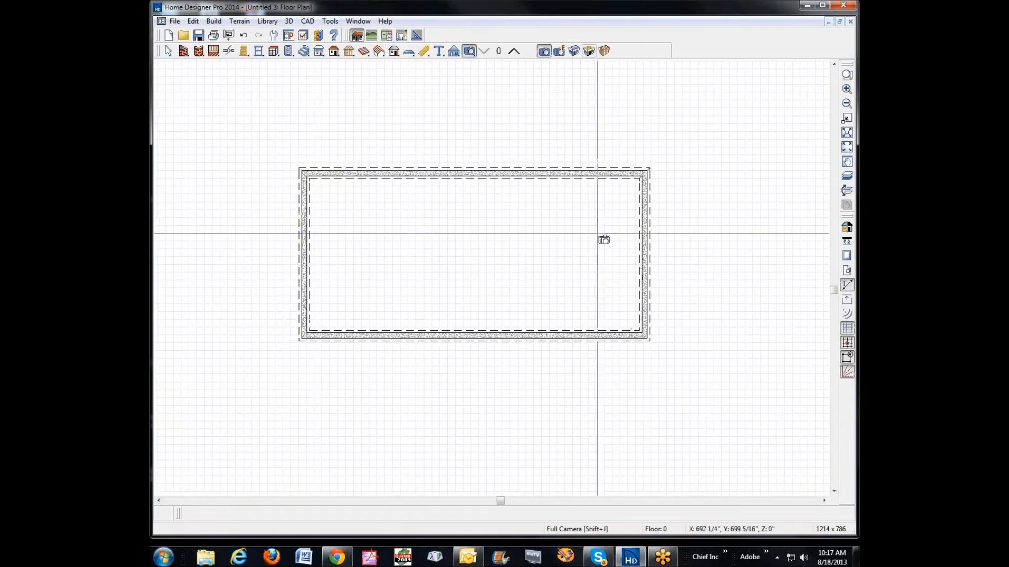
scroll(375, 275, "up", 1)
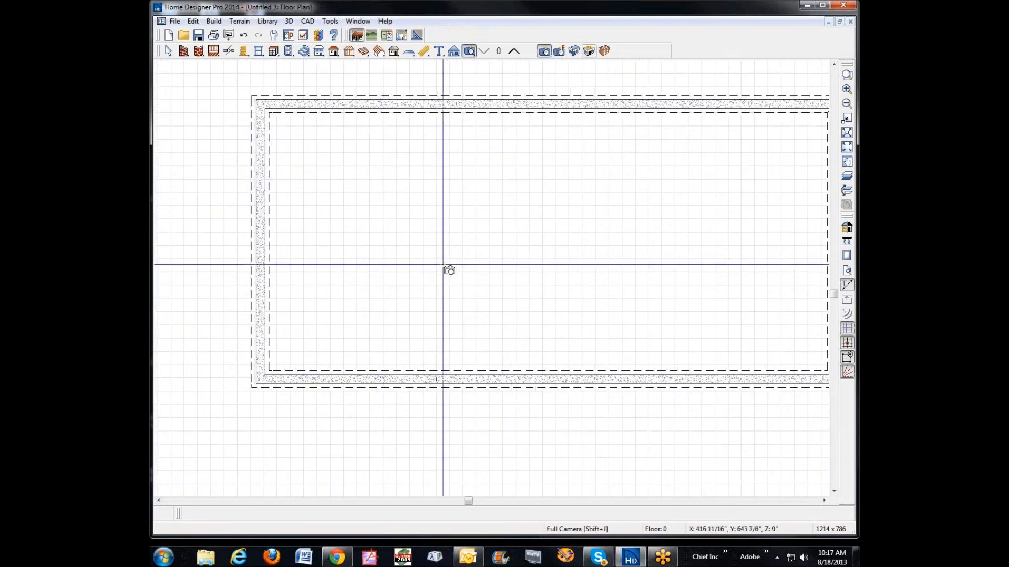
key("space")
right_click(463, 268)
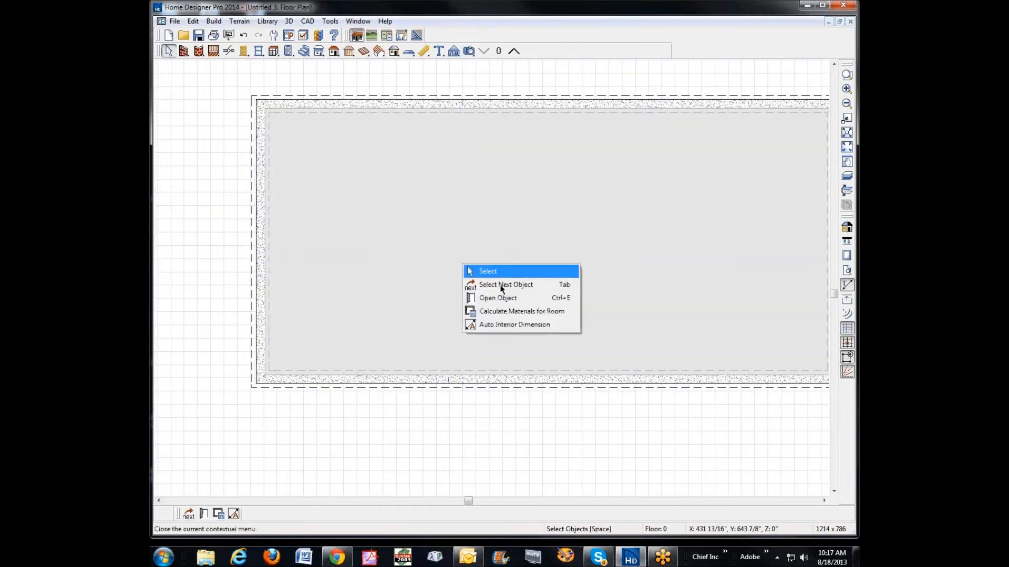
left_click(512, 297)
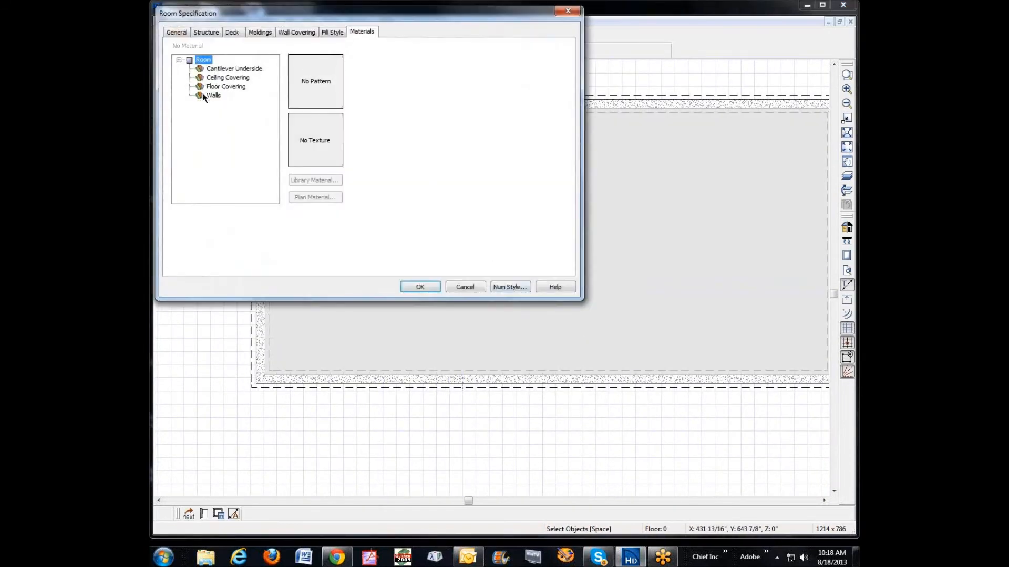
left_click(215, 95)
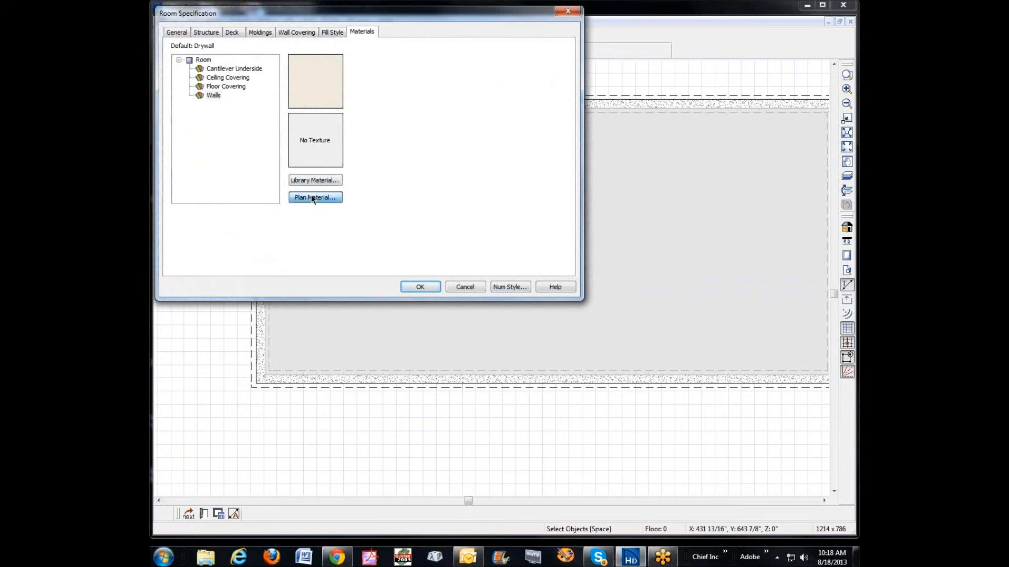
left_click(311, 195)
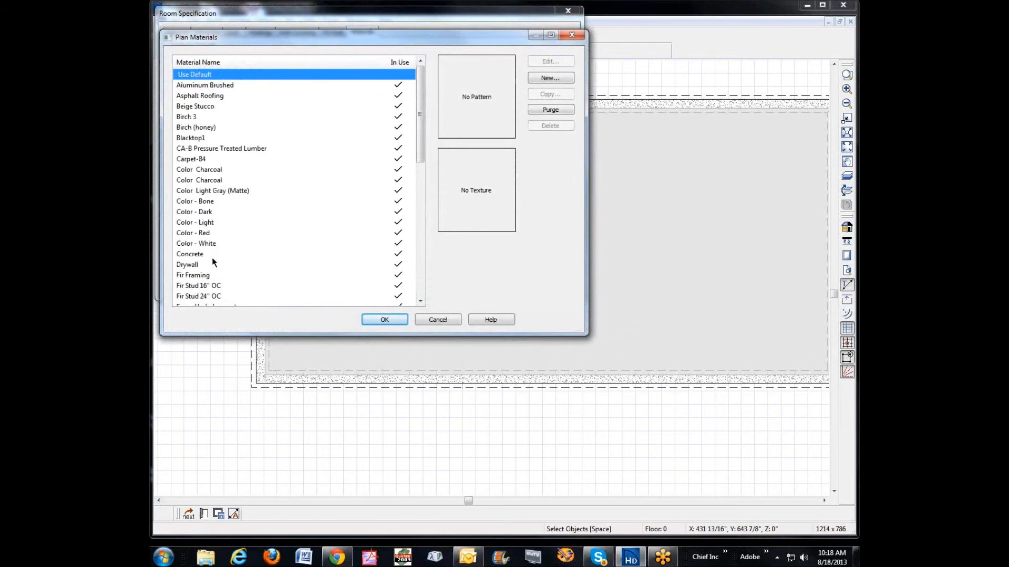
left_click(197, 265)
left_click(386, 321)
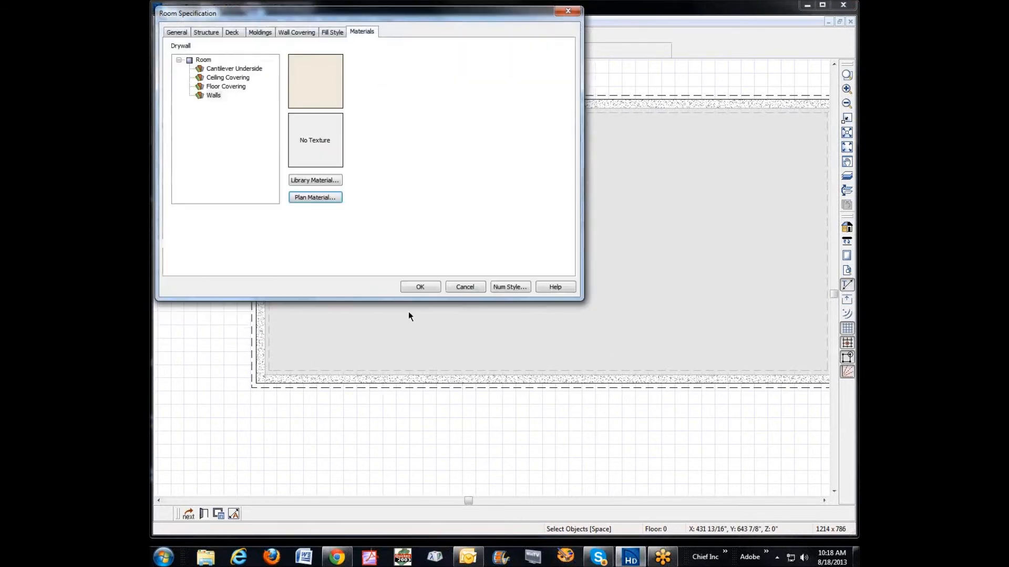
left_click(426, 285)
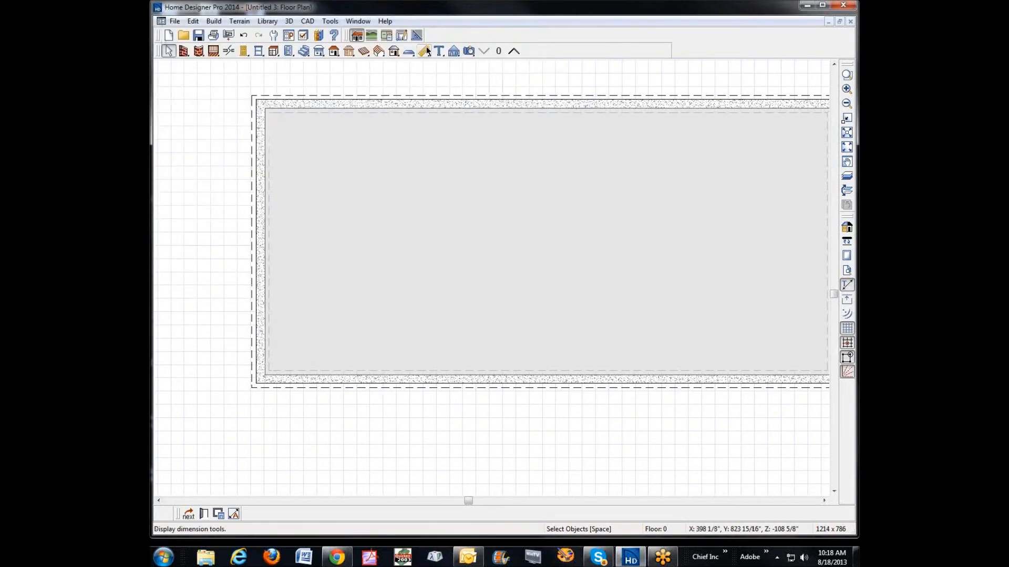
Step: Create a full camera view inside the basement, look around at the wall finish, and close the view
left_click(470, 51)
left_click_drag(778, 142, 594, 245)
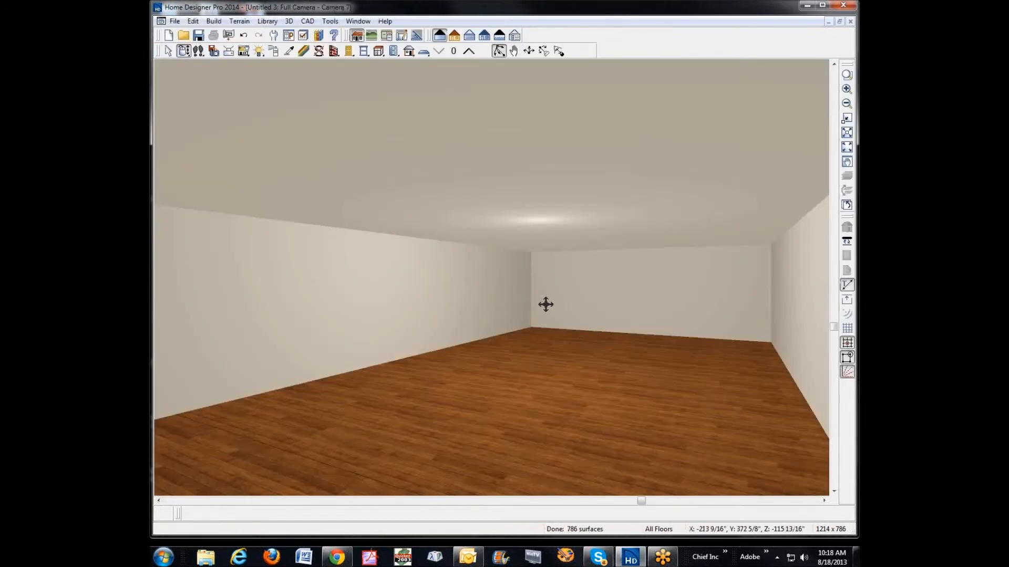
left_click_drag(448, 297, 589, 292)
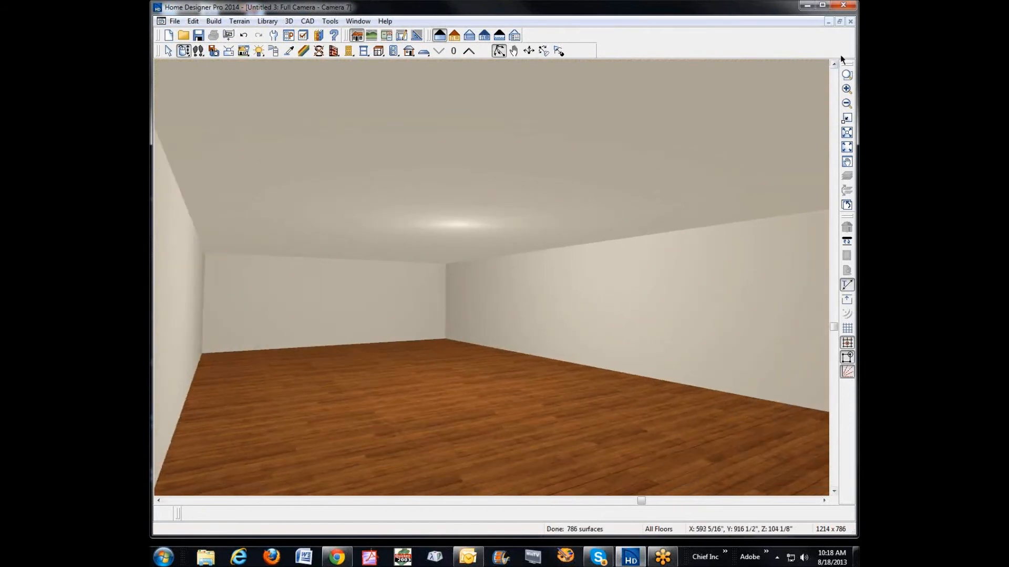
left_click(850, 21)
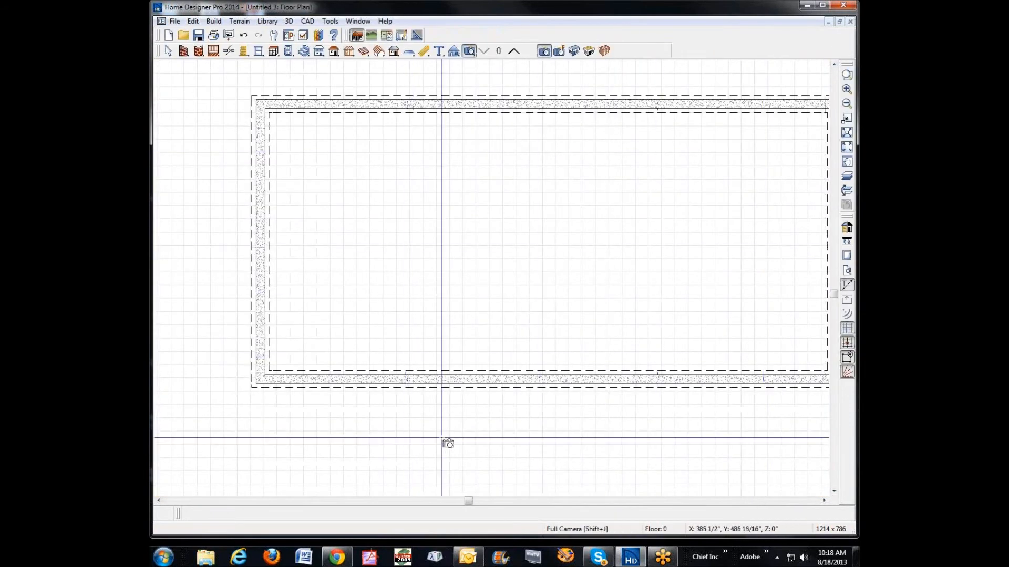
Step: Open the basement foundation wall's specification, review its surface materials, and leave it without changes
scroll(448, 442, "up", 5)
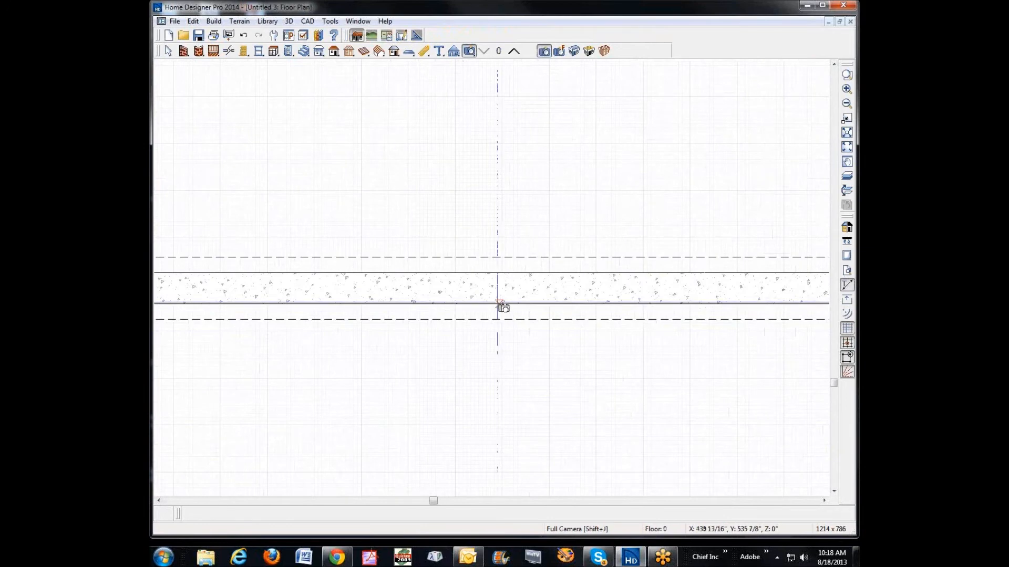
left_click(846, 104)
right_click(609, 283)
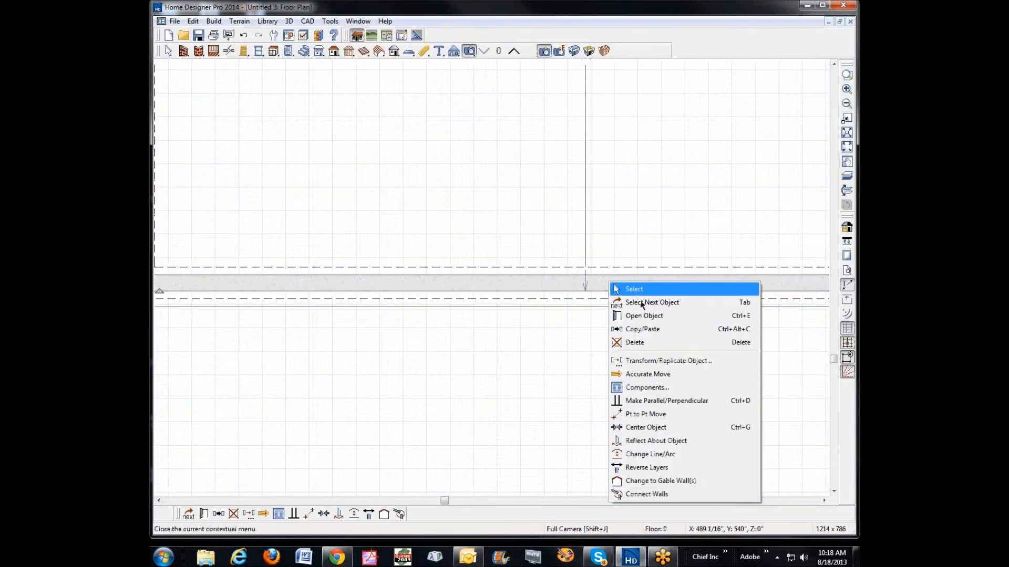
left_click(673, 315)
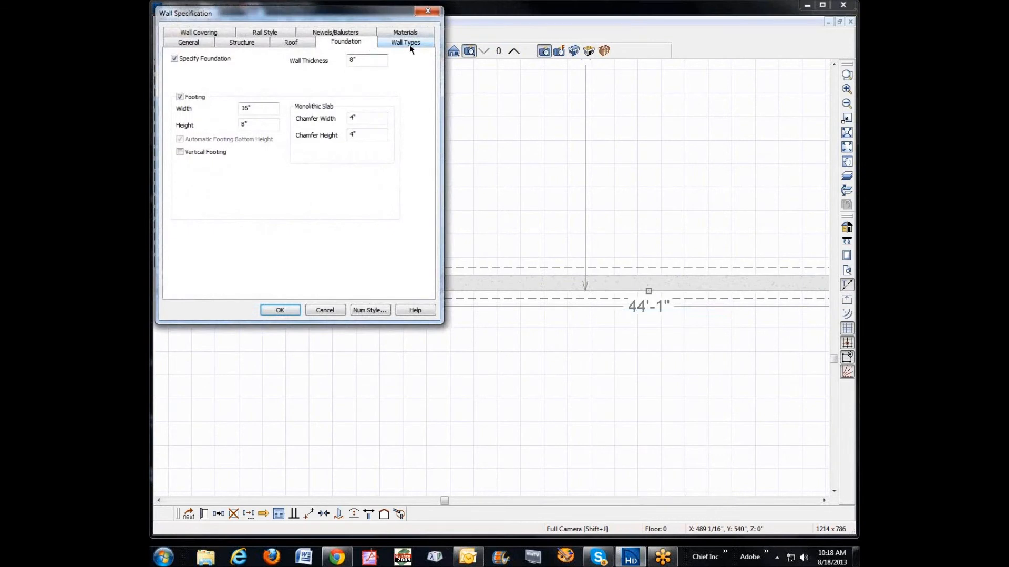
left_click(408, 31)
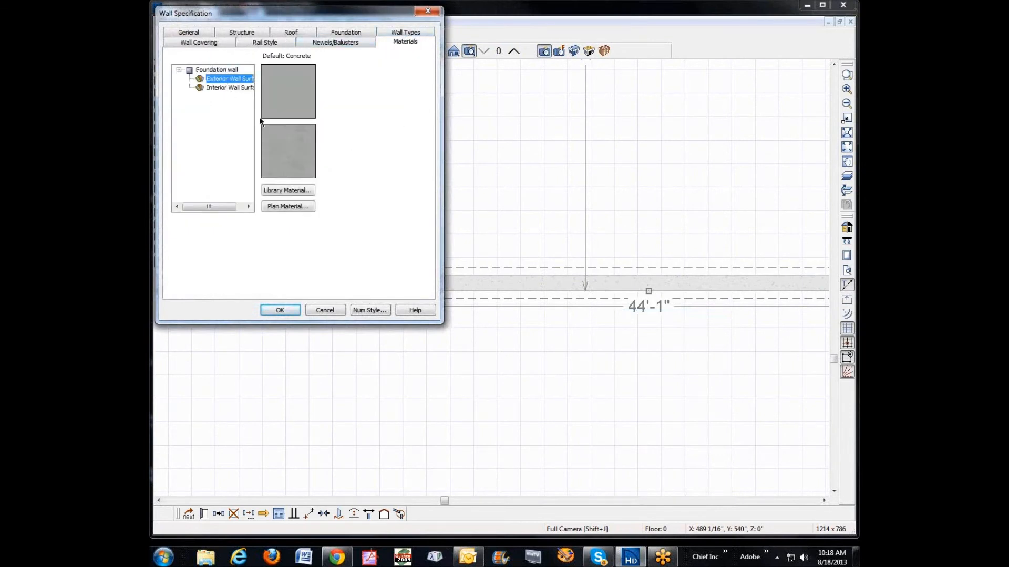
left_click(333, 312)
Step: Reset the basement room's wall material to Use Default and close the room specification
right_click(465, 175)
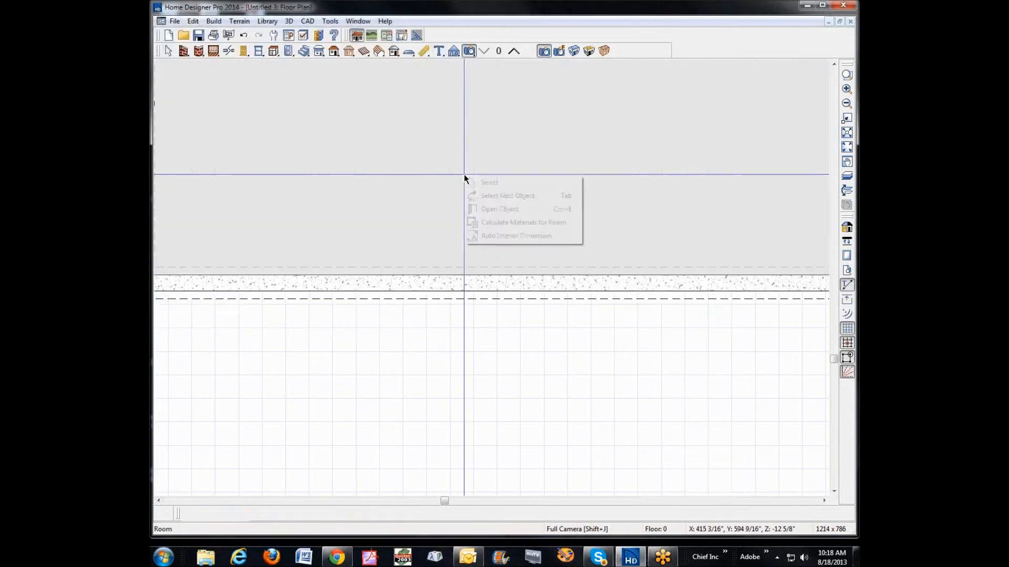
left_click(495, 210)
left_click(218, 95)
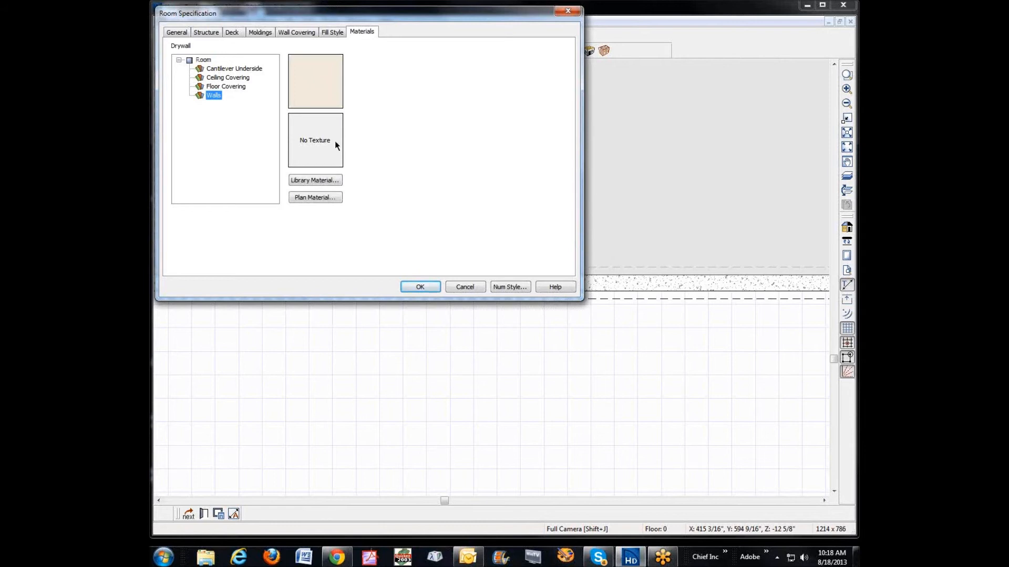
left_click(326, 198)
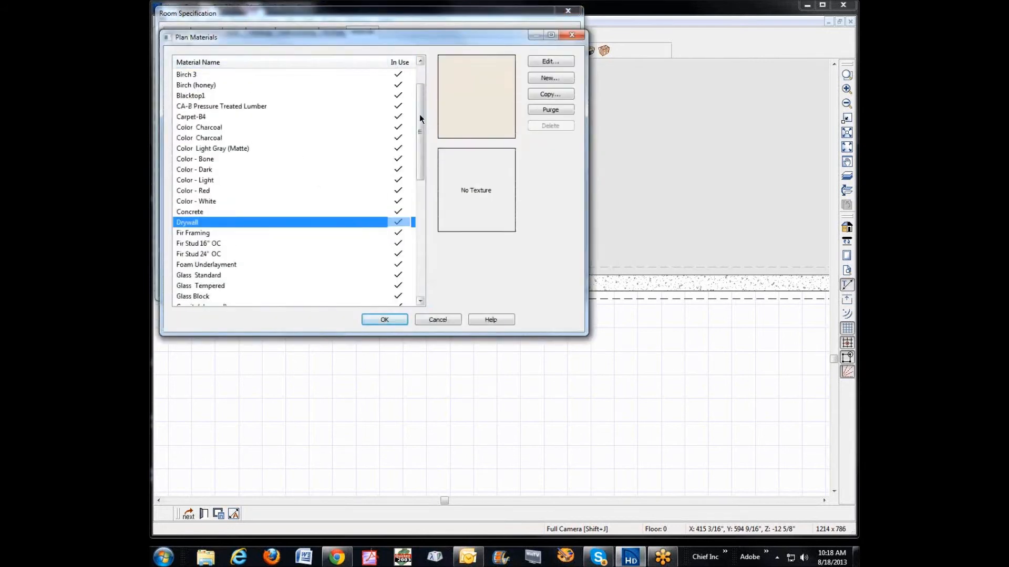
left_click_drag(418, 115, 417, 77)
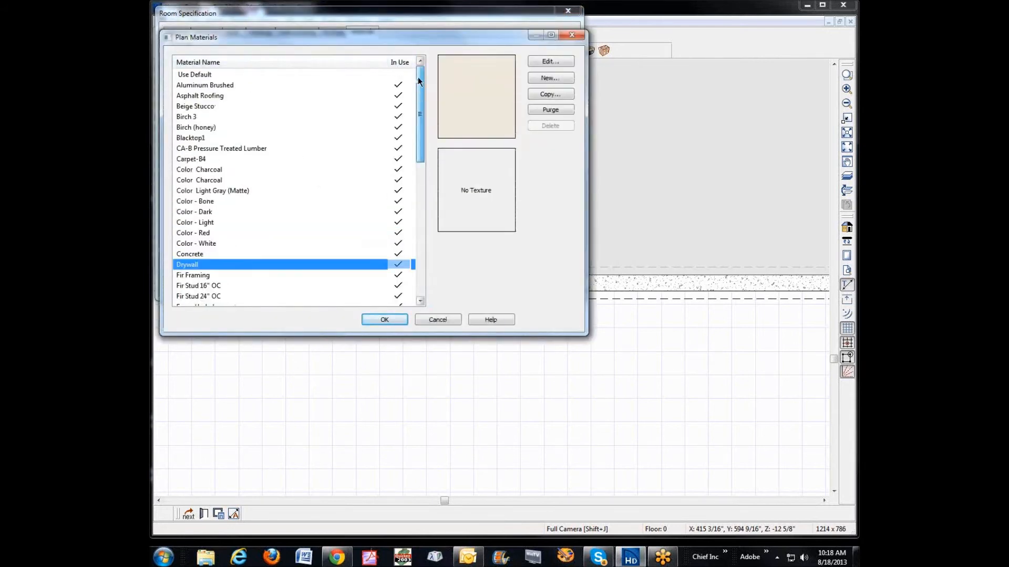
left_click(197, 74)
left_click(389, 317)
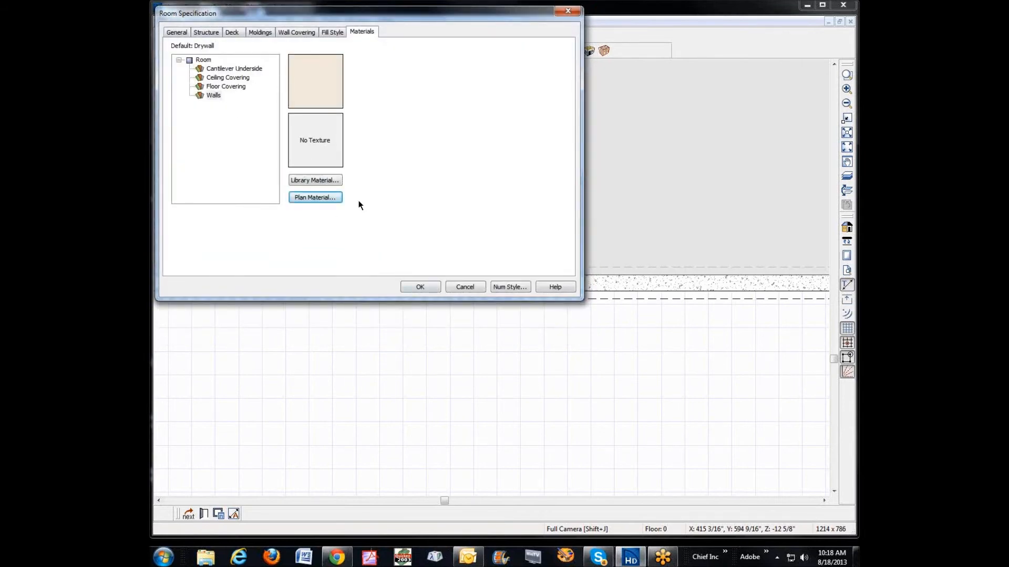
left_click(465, 286)
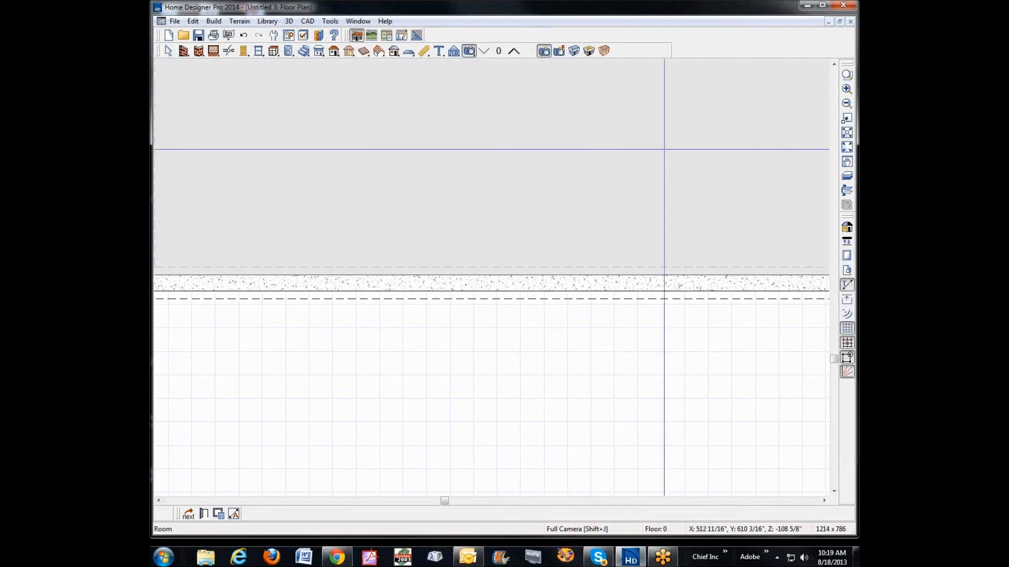
Step: Inspect the basement in a new full camera view, check the room specification's materials without changing them, and close the view
left_click(542, 51)
left_click_drag(726, 180, 575, 162)
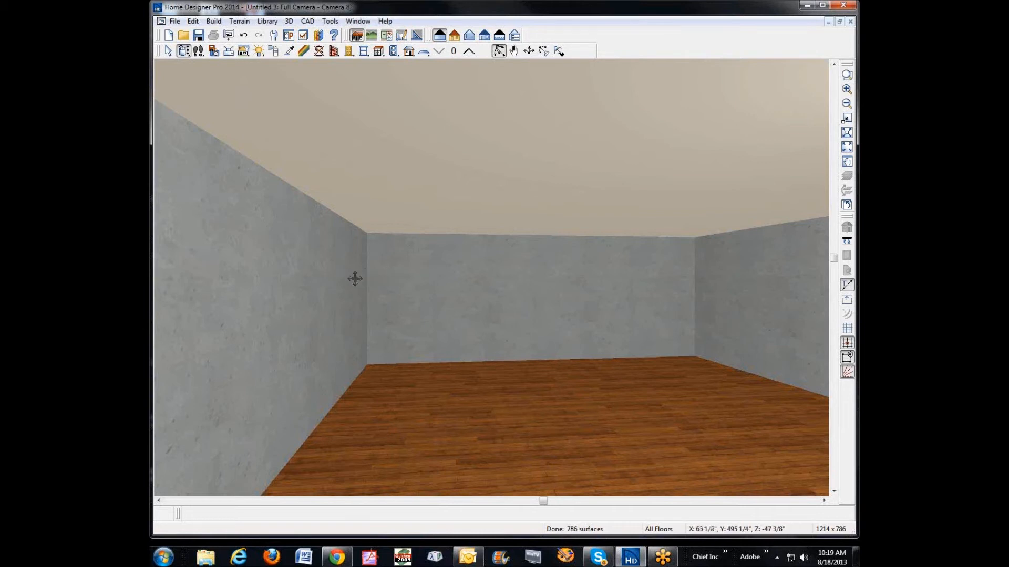
right_click(432, 342)
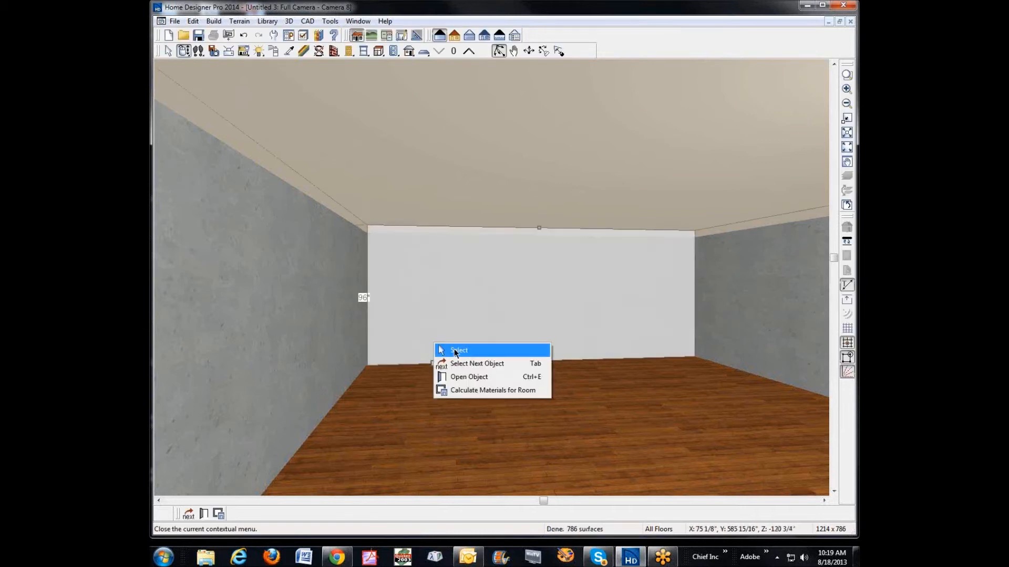
left_click(478, 377)
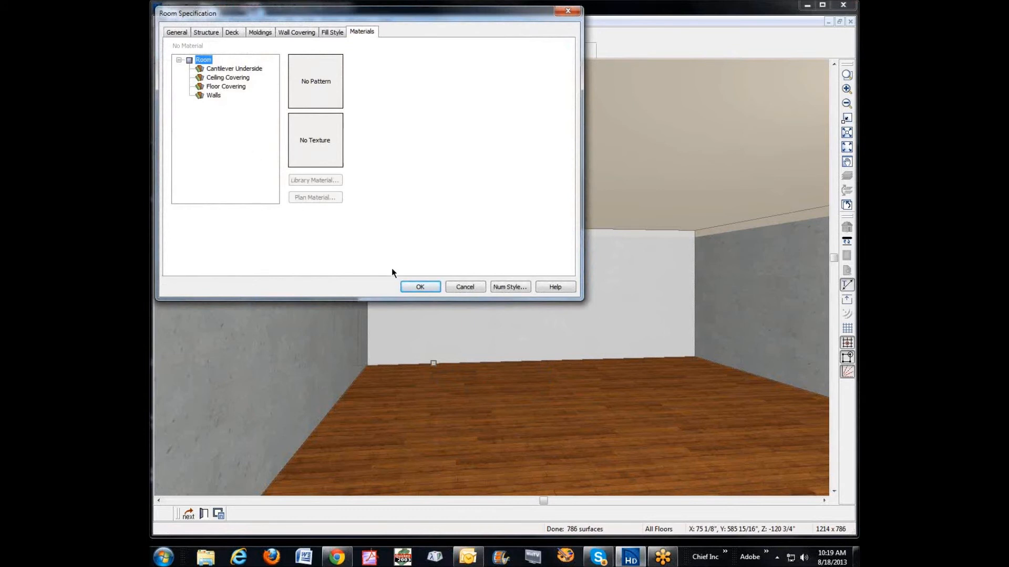
left_click(465, 287)
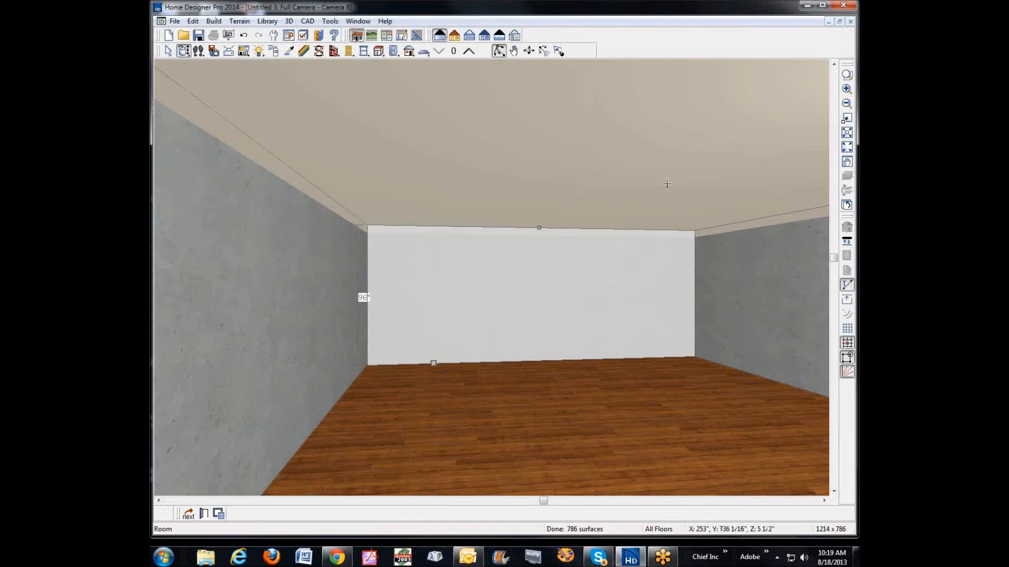
left_click(850, 21)
Step: Insert a 1 1/2" layer on the interior side of the foundation wall's 8" Concrete Stem Wall type definition
key("space")
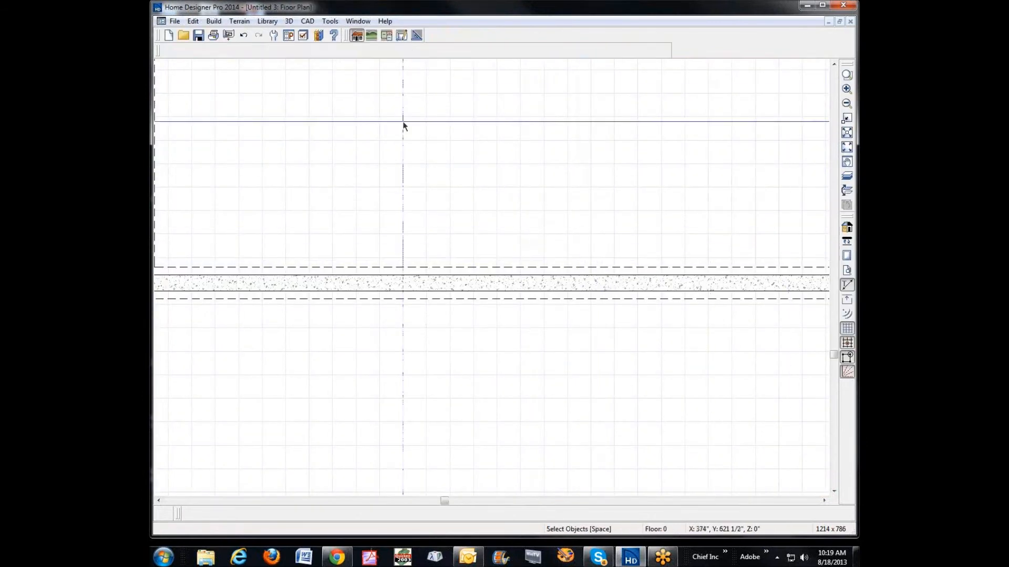
right_click(477, 277)
left_click(574, 317)
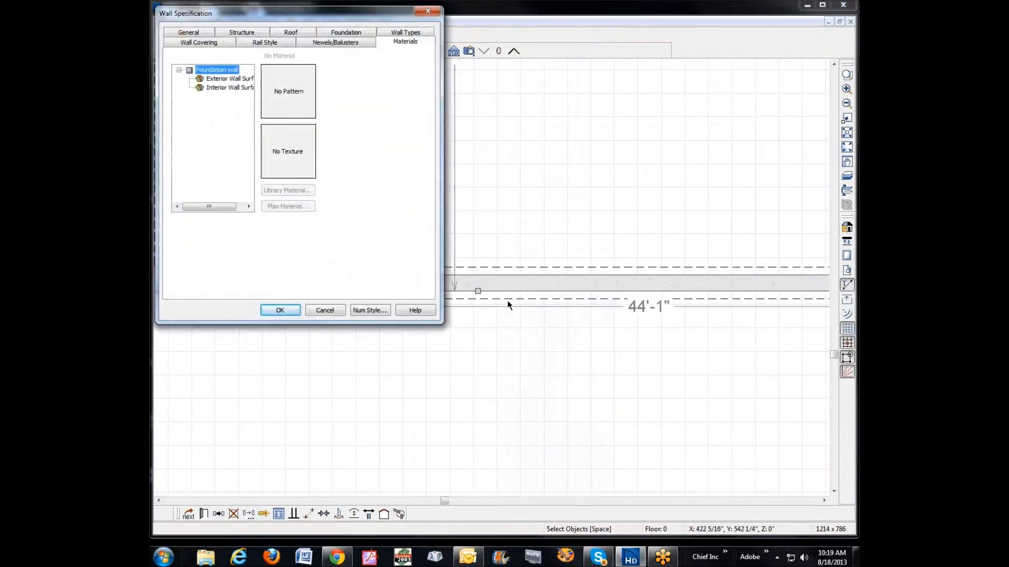
left_click(405, 34)
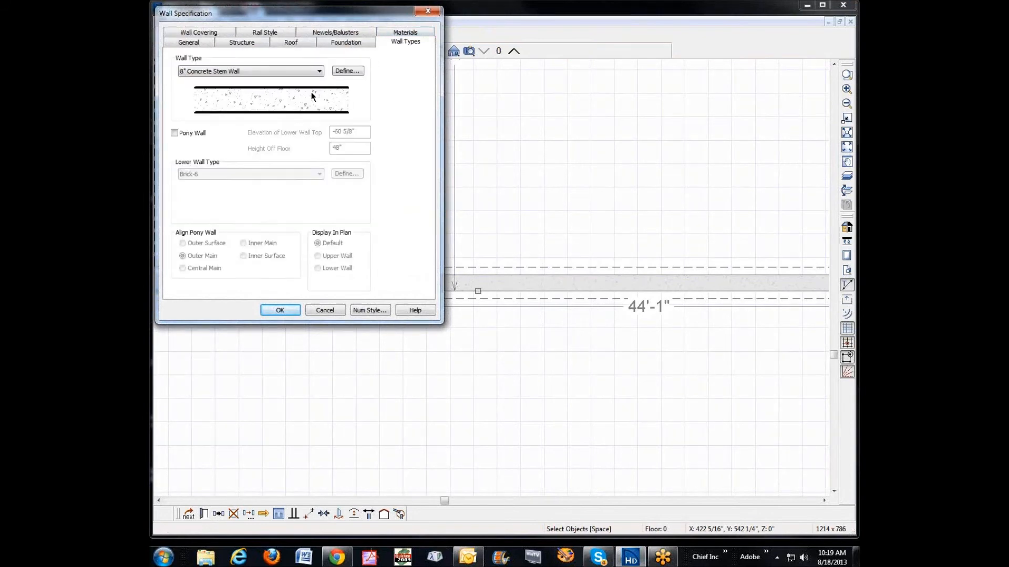
left_click(346, 71)
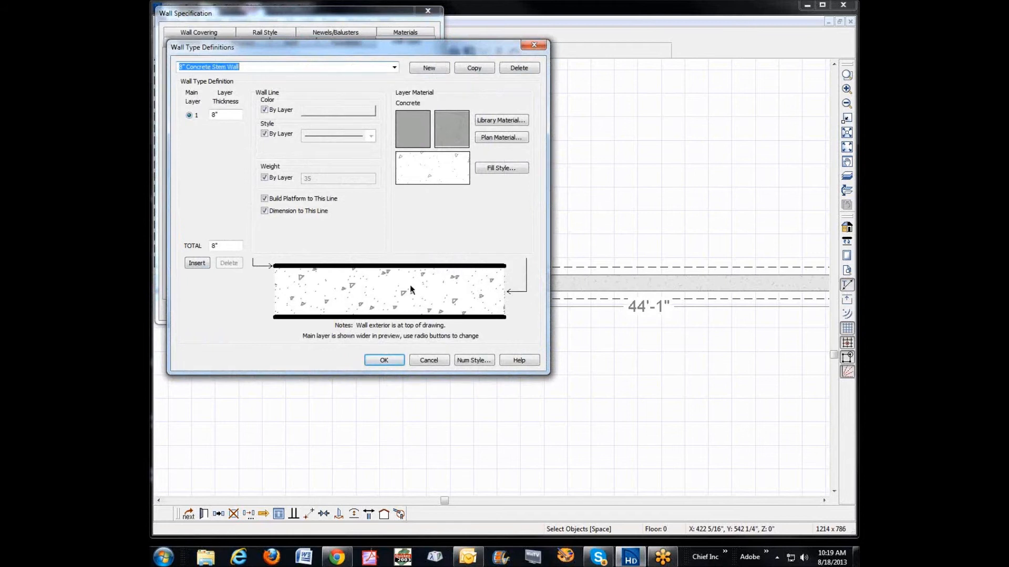
left_click(292, 318)
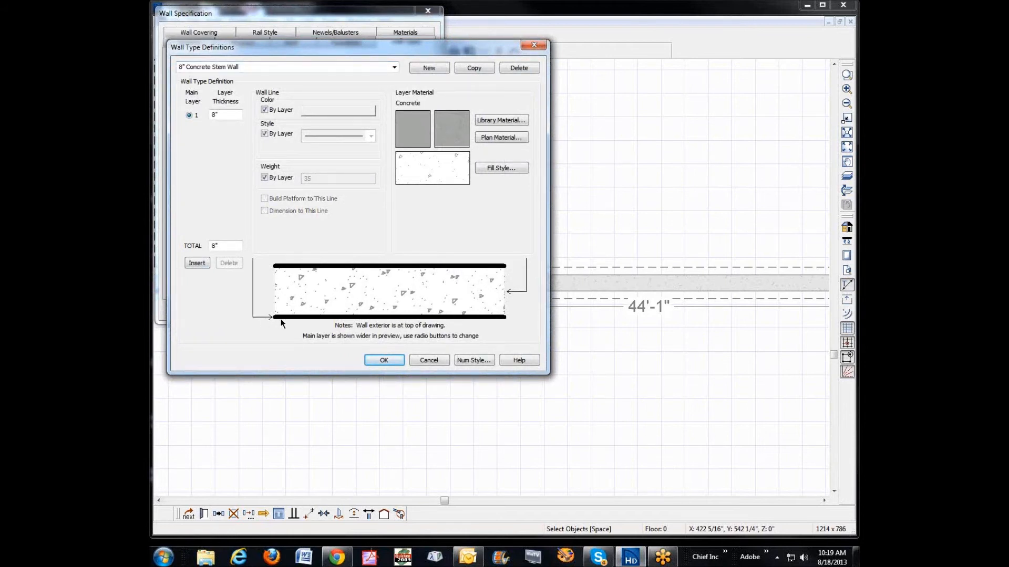
left_click(197, 262)
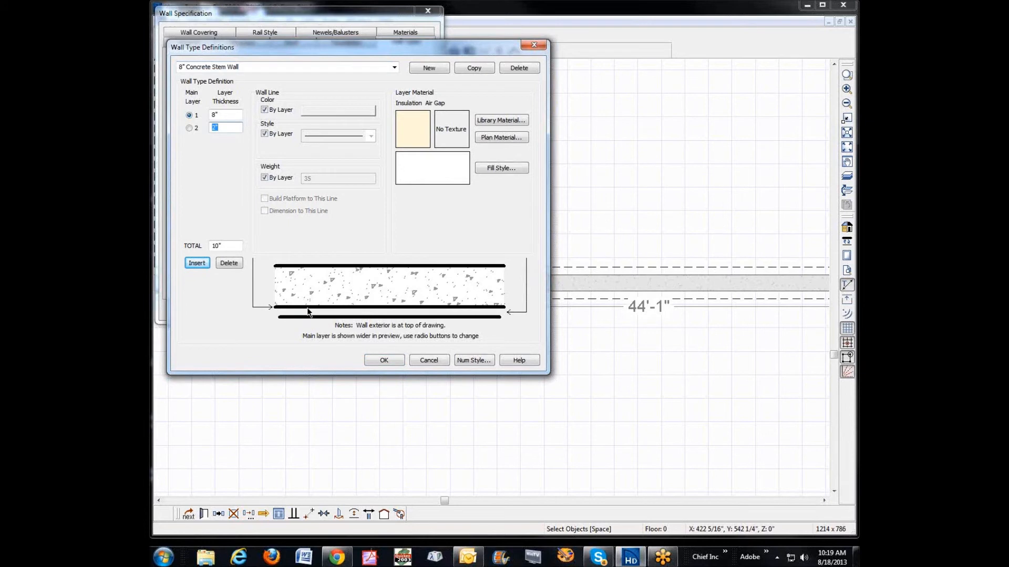
left_click(231, 127)
type("1.56")
key("BackSpace")
key("Tab")
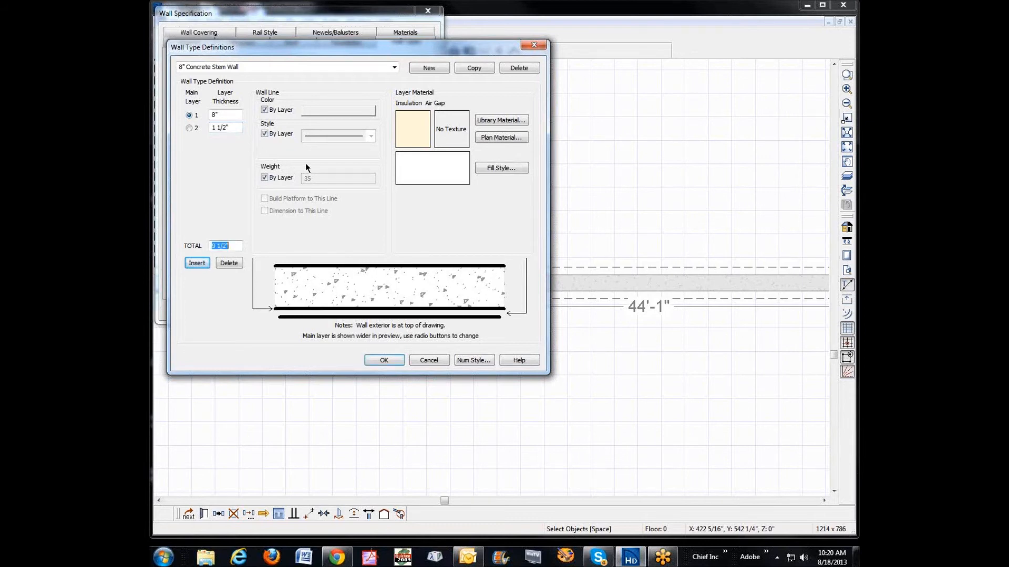
Step: Assign the plan material Fir Framing to the new interior layer of the 8" Concrete Stem Wall
left_click(359, 317)
left_click(494, 137)
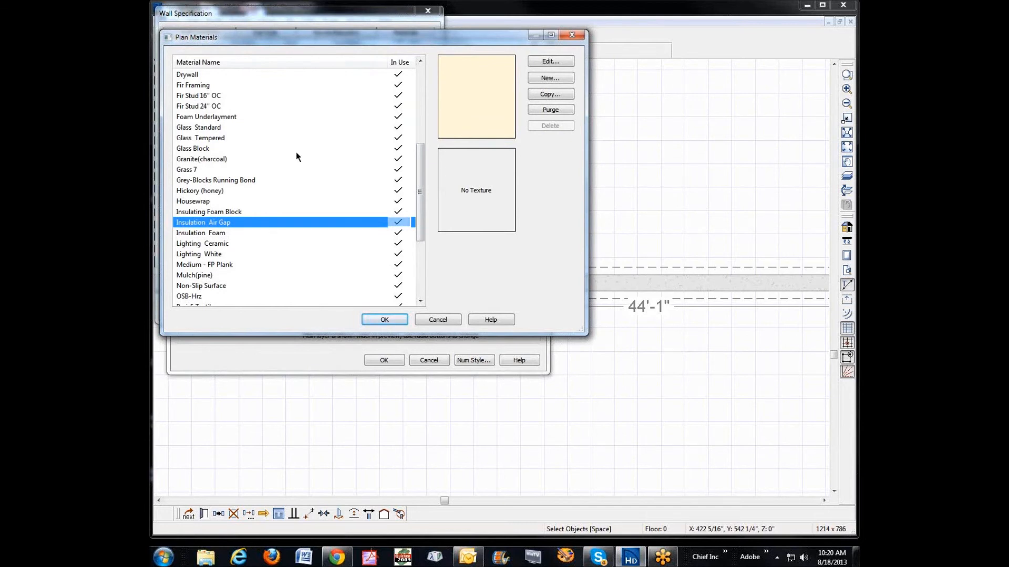
key("f")
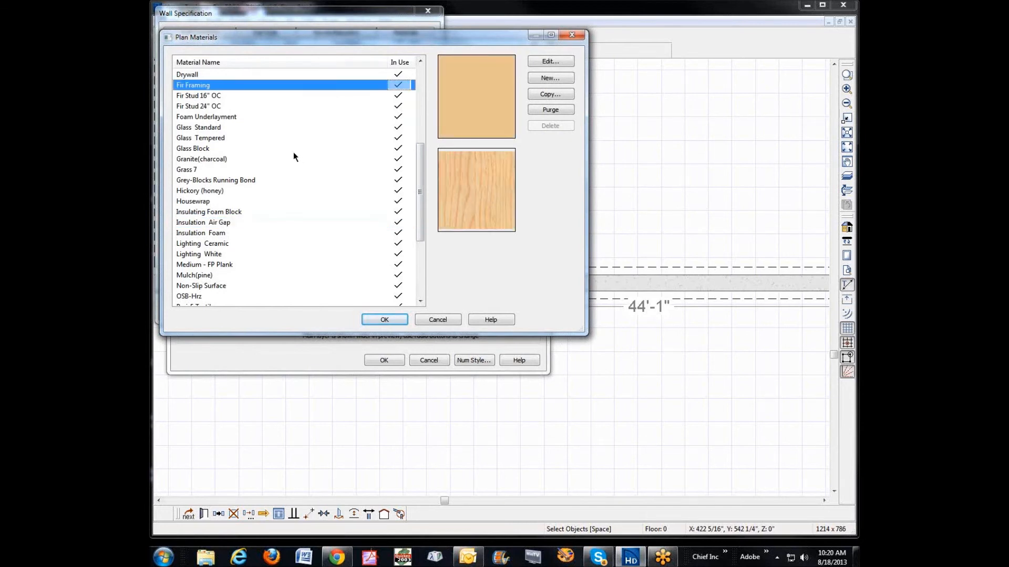
left_click(384, 320)
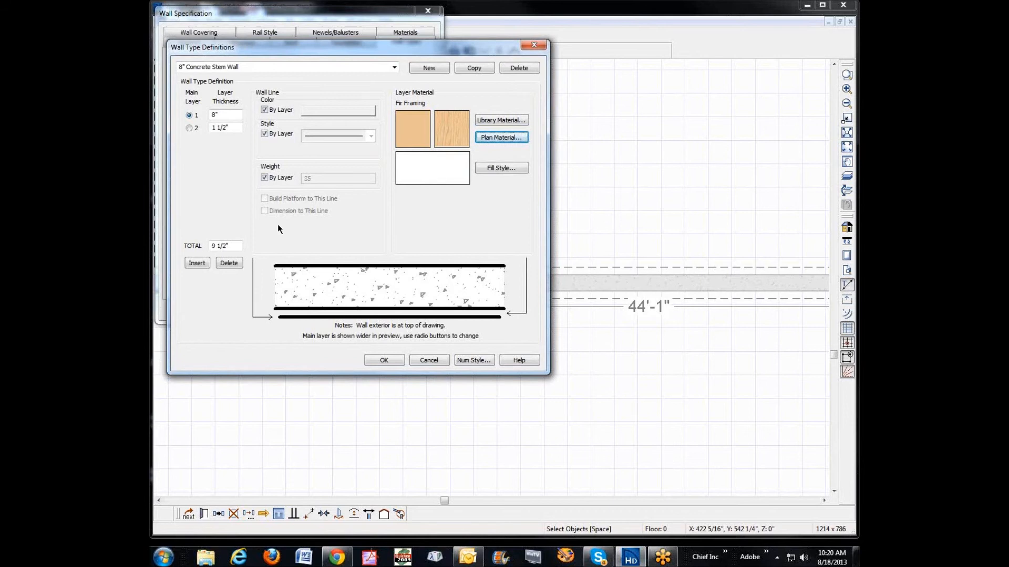
Step: Insert a 1/2" third layer on the interior side of the 8" Concrete Stem Wall type definition
left_click(202, 262)
double_click(218, 140)
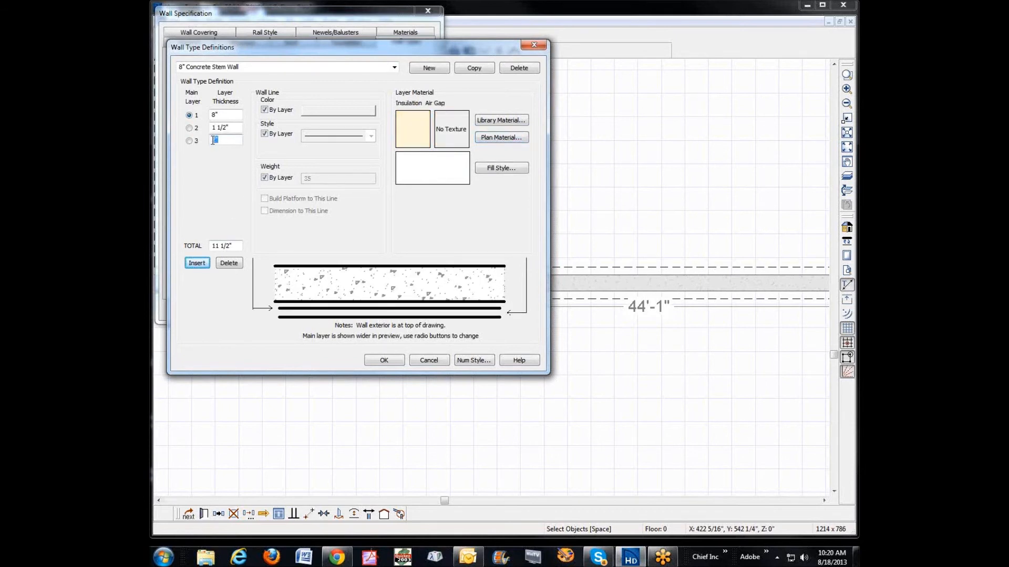
type("1/")
key("Tab")
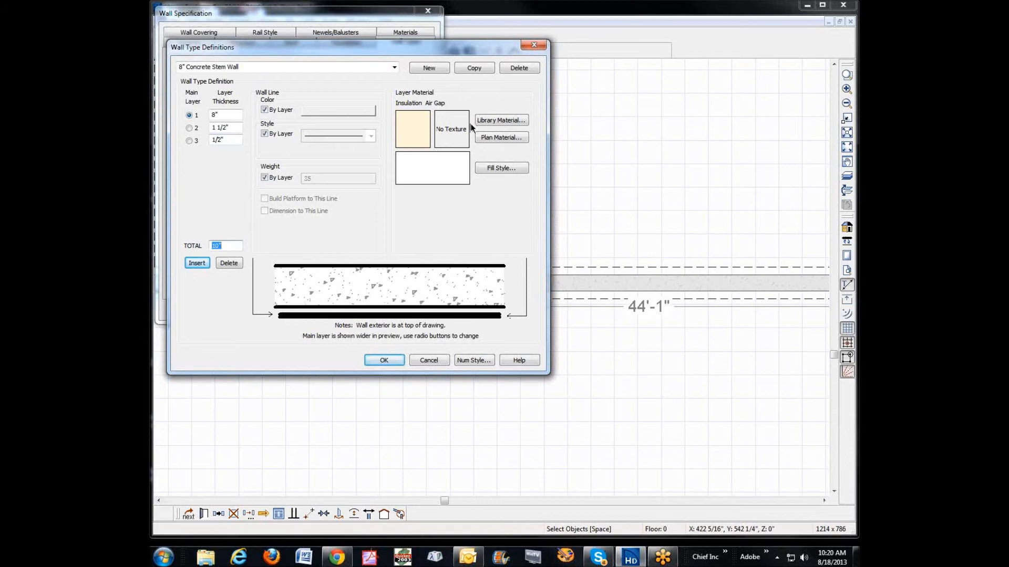
Step: Assign the plan material Drywall to the new 1/2" layer and apply the wall type to the foundation wall
left_click(496, 138)
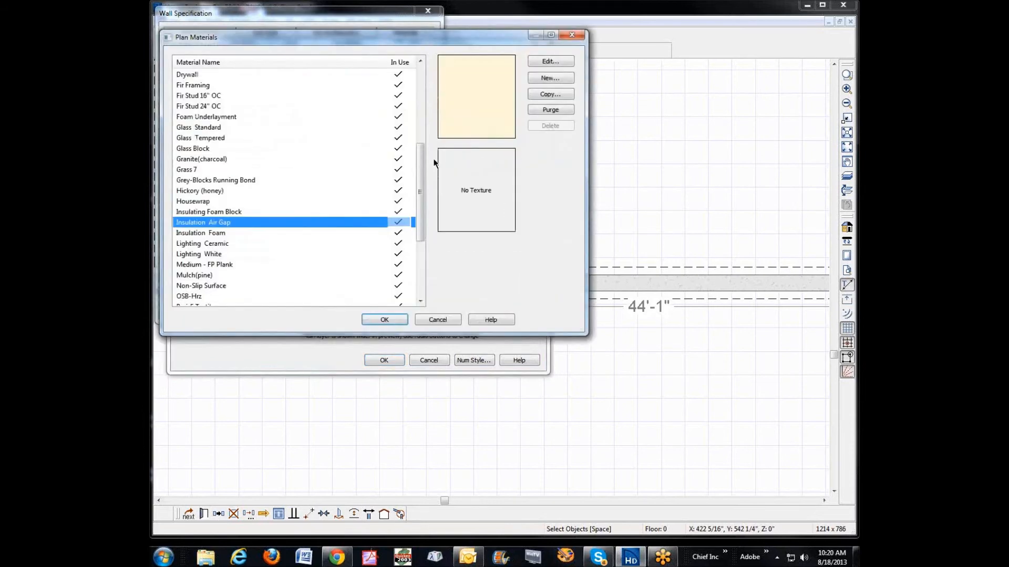
key("d")
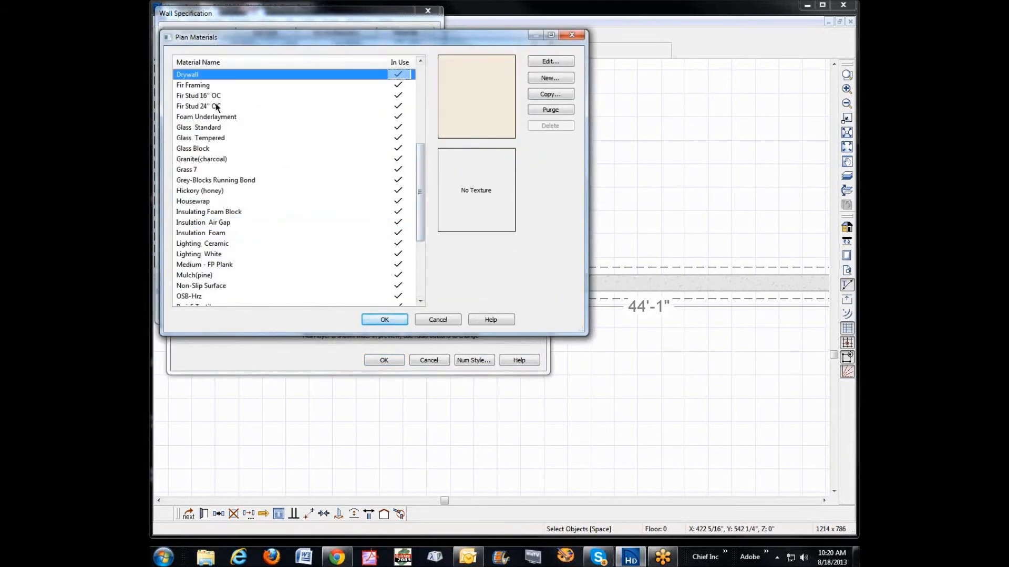
left_click(386, 317)
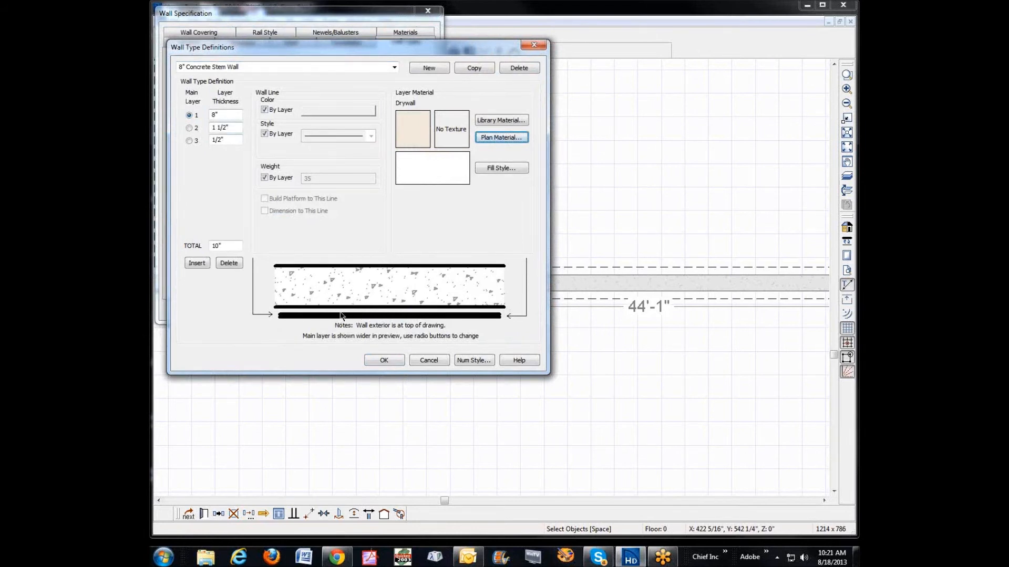
left_click(384, 359)
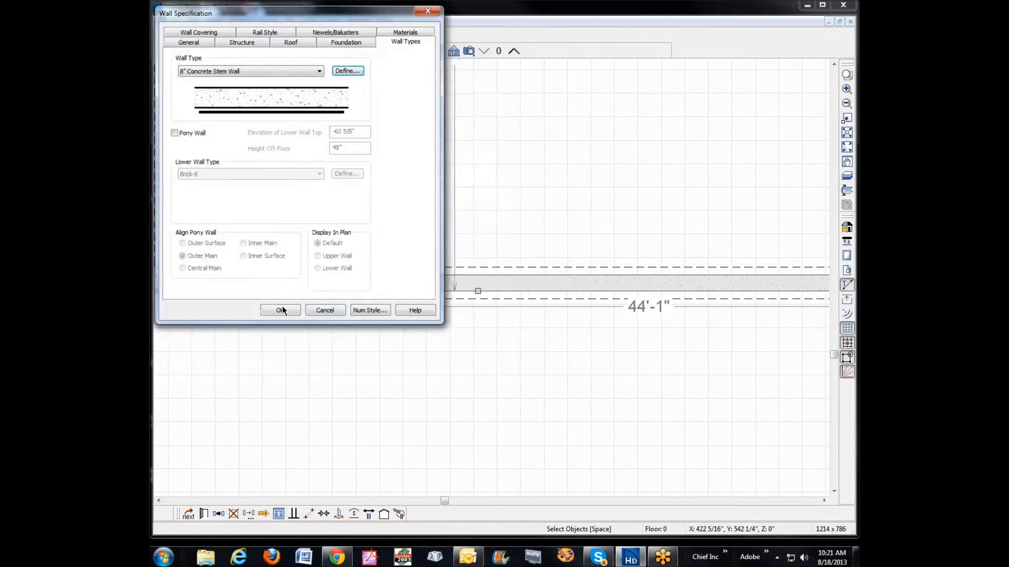
left_click(282, 310)
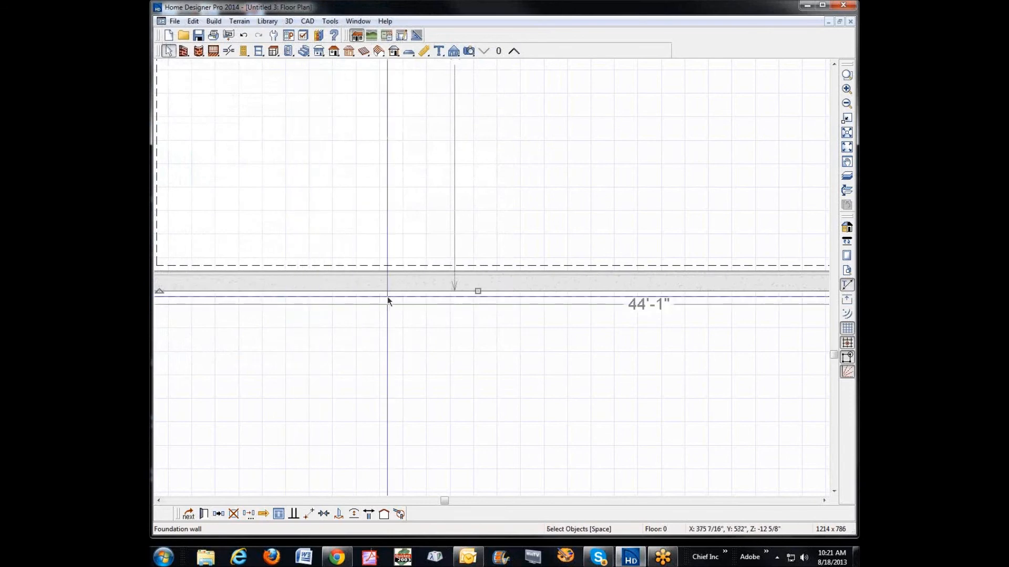
Step: Inspect the furred foundation walls in plan and in a full camera view of the basement, and close the view
scroll(470, 296, "up", 3)
scroll(446, 263, "down", 2)
scroll(516, 240, "down", 1)
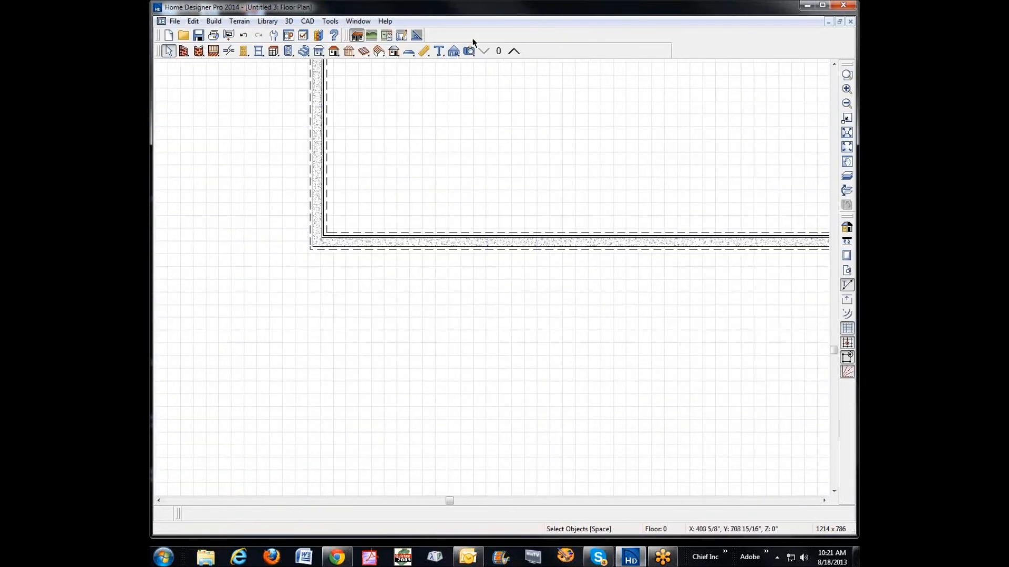
left_click(468, 51)
left_click_drag(656, 141, 732, 163)
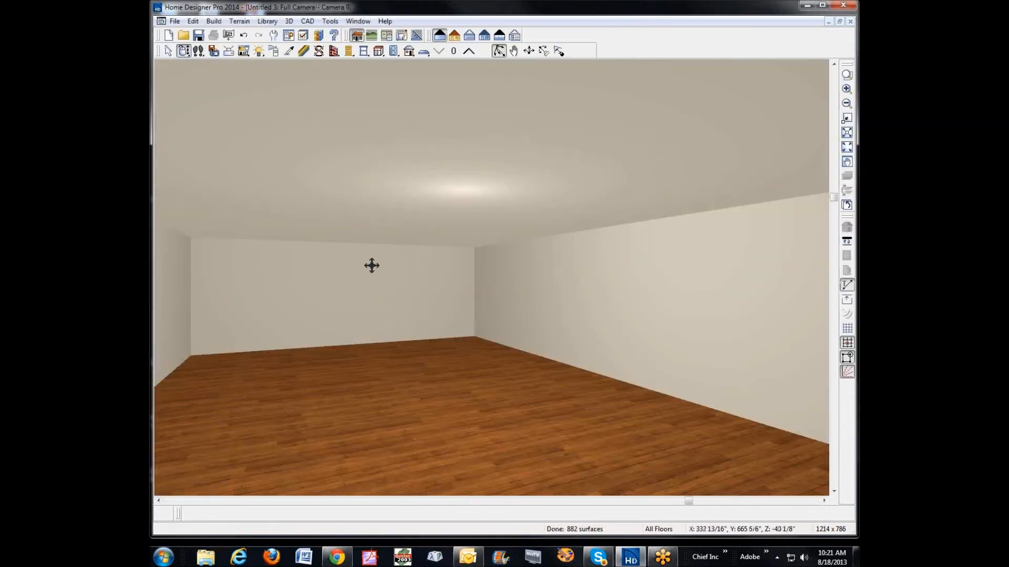
mouse_move(371, 268)
left_mouse_down()
mouse_move(372, 292)
mouse_move(365, 275)
left_mouse_up()
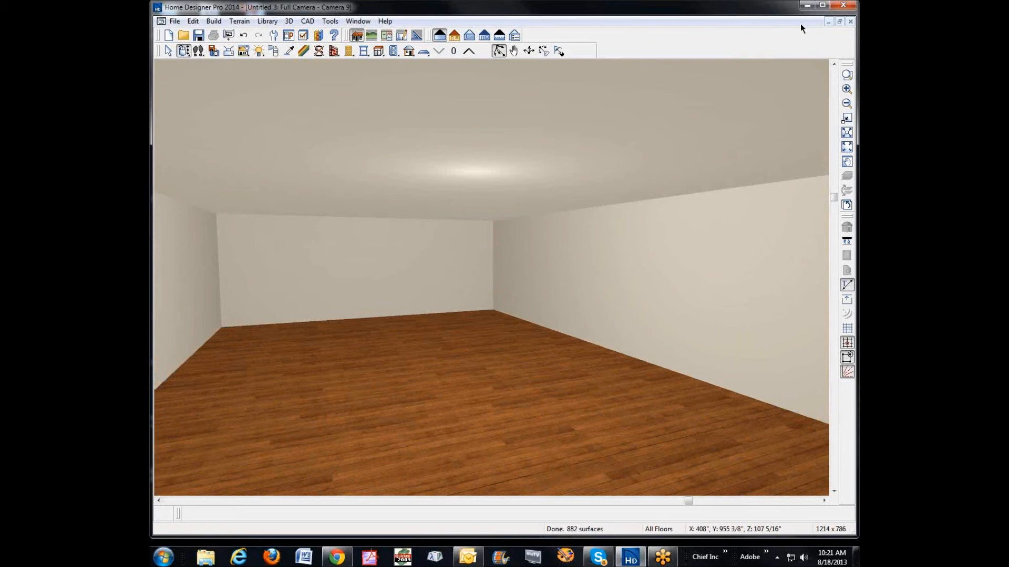
left_click(851, 21)
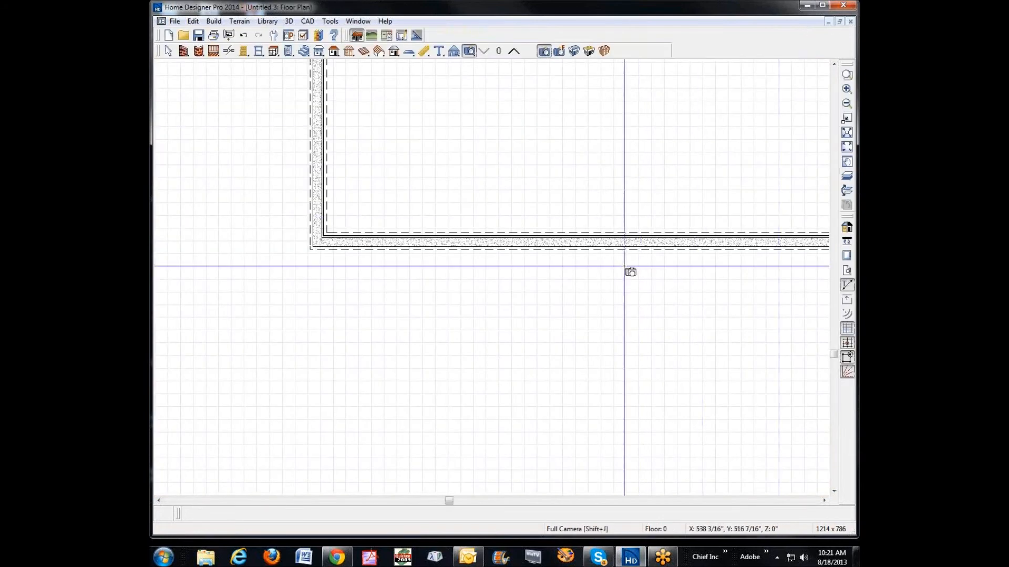
Step: Delete the Drywall and Fir Framing layers from the foundation wall's 8" Concrete Stem Wall type and apply the change
scroll(626, 215, "up", 2)
scroll(651, 242, "up", 1)
key("space")
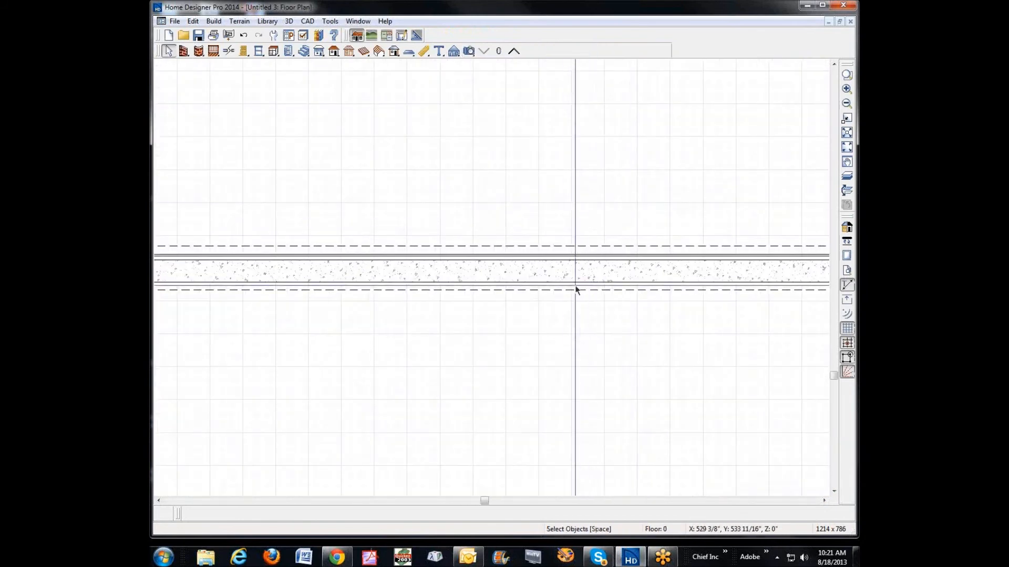
left_click(567, 280)
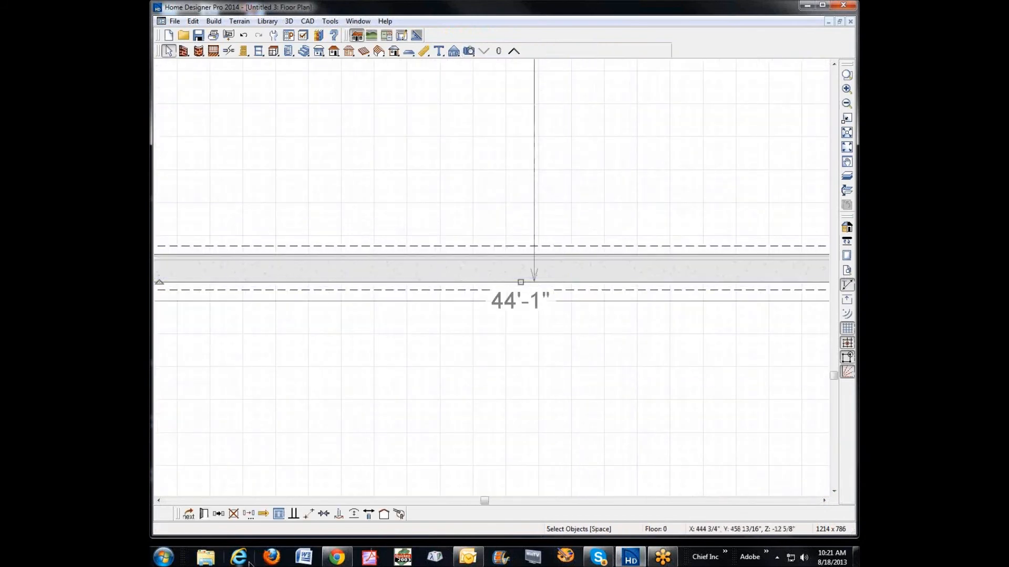
left_click(204, 514)
left_click(351, 70)
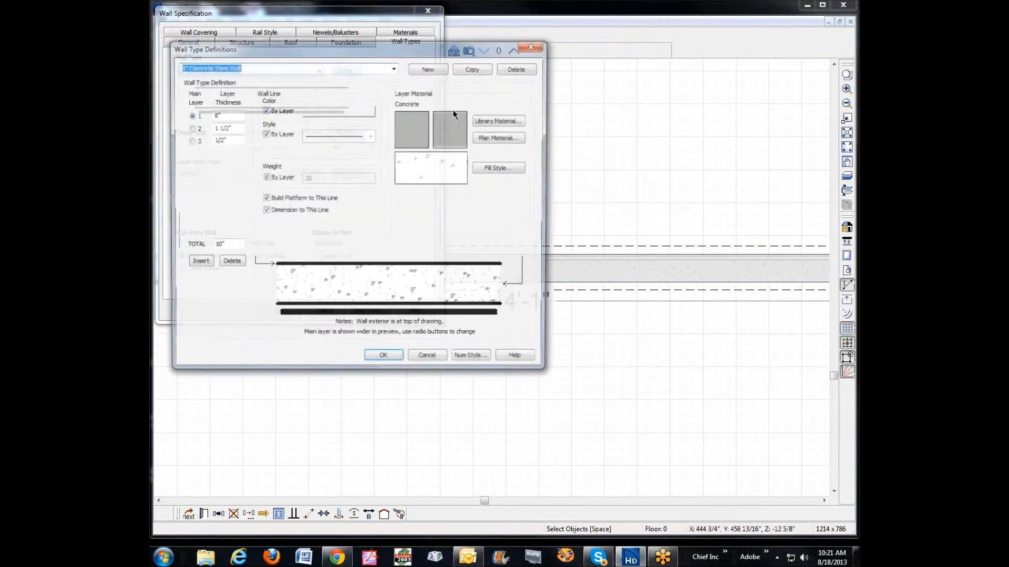
left_click(357, 316)
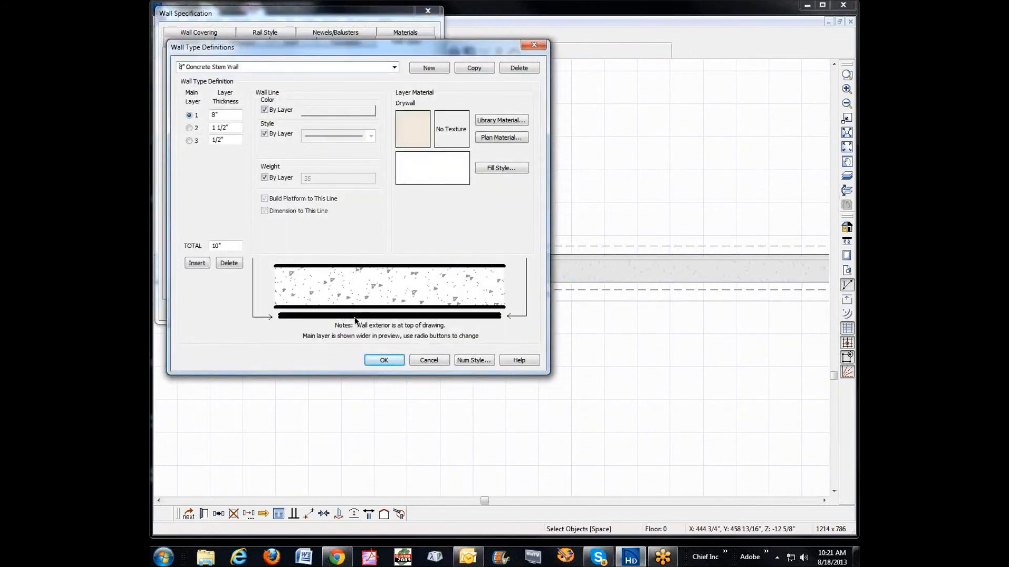
left_click(229, 263)
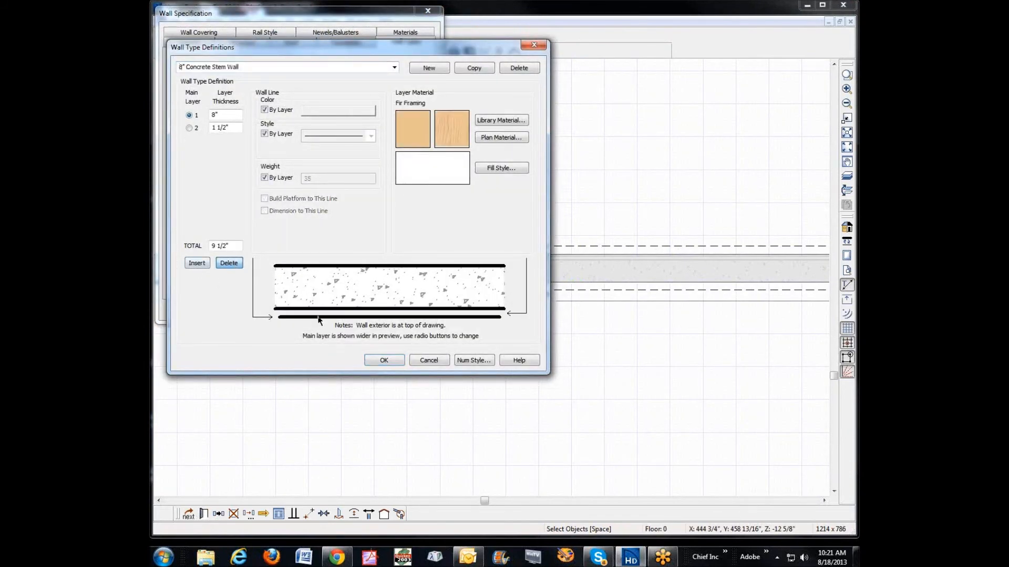
left_click(229, 263)
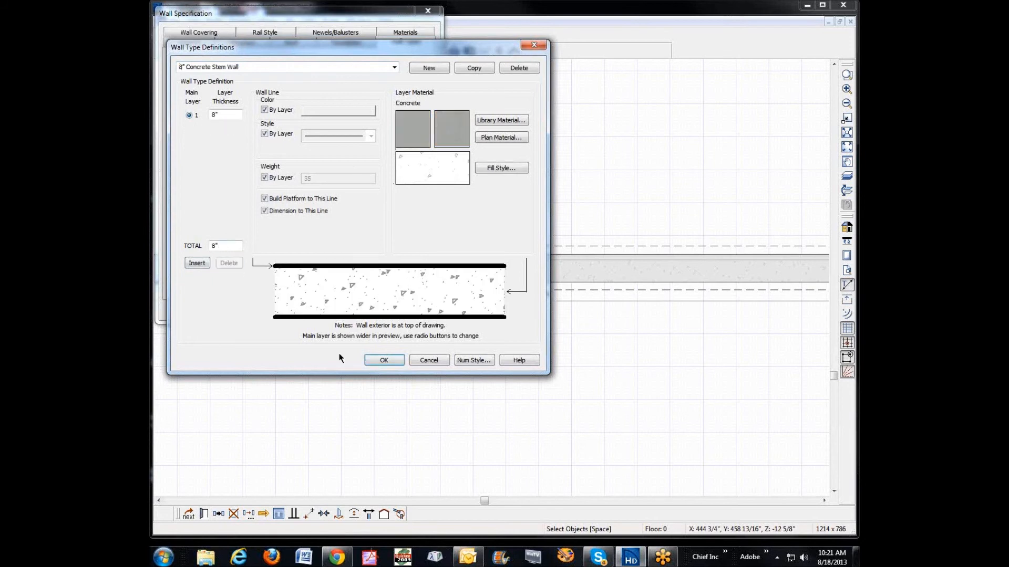
left_click(384, 360)
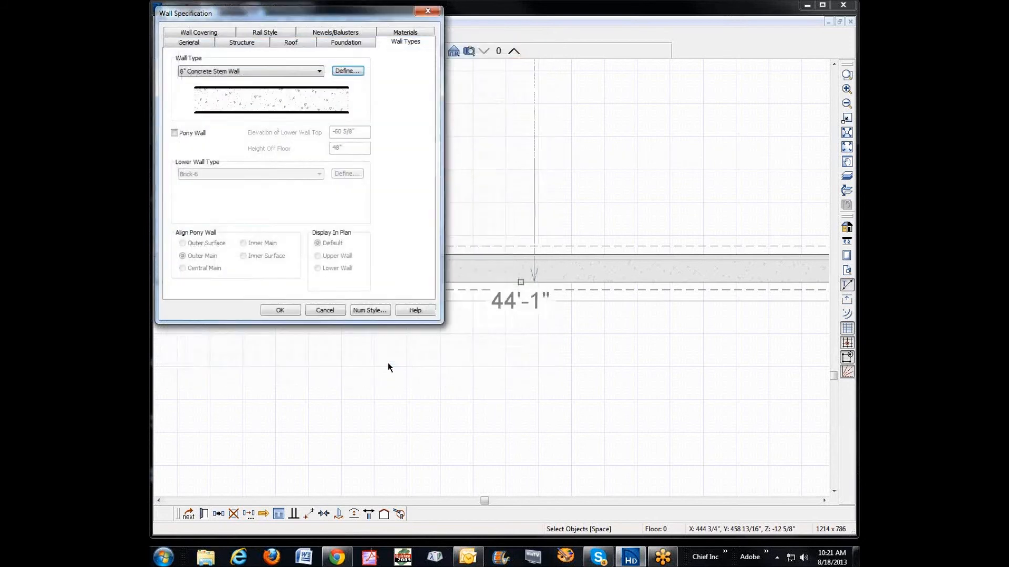
left_click(281, 310)
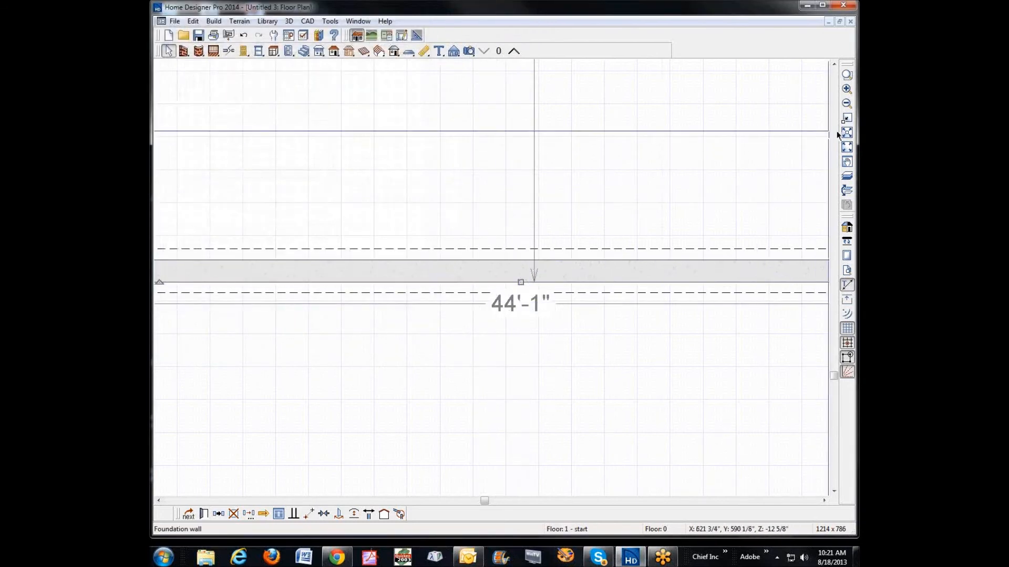
Step: Check the bare concrete basement walls in a new full camera view, close it, and return to the maximized floor plan
left_click(847, 147)
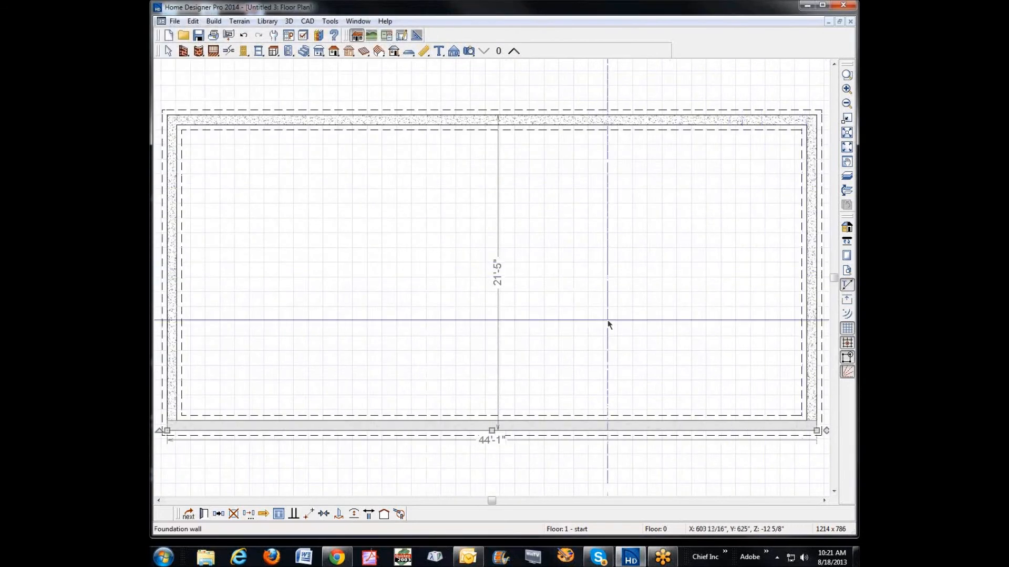
left_click(469, 51)
left_click_drag(673, 203, 561, 220)
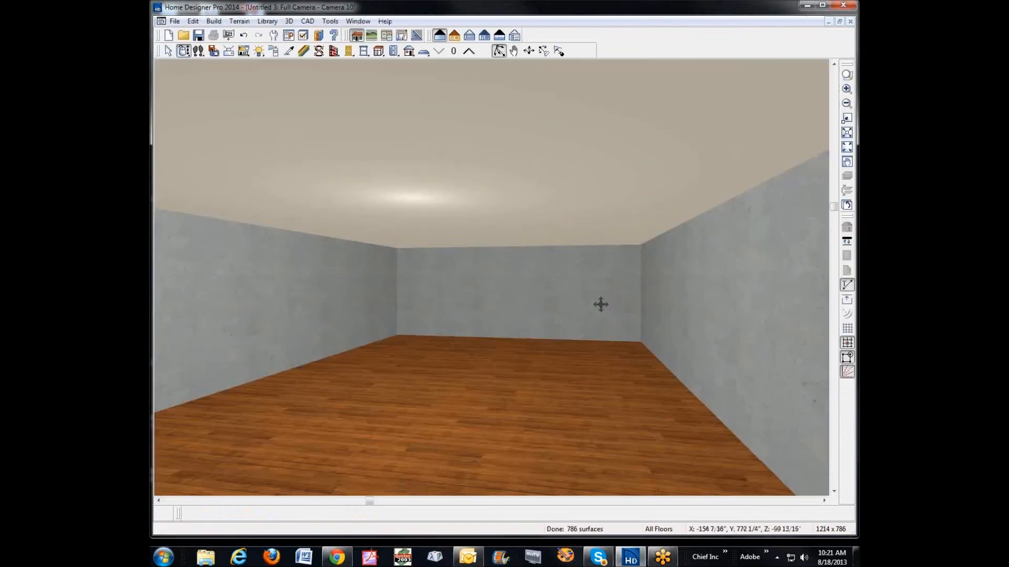
left_click(845, 22)
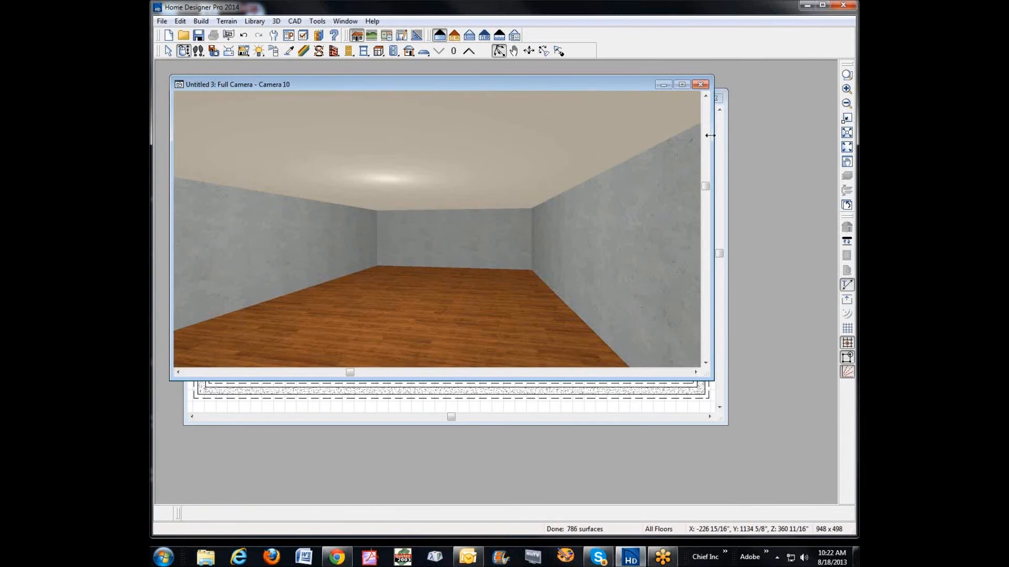
left_click(699, 85)
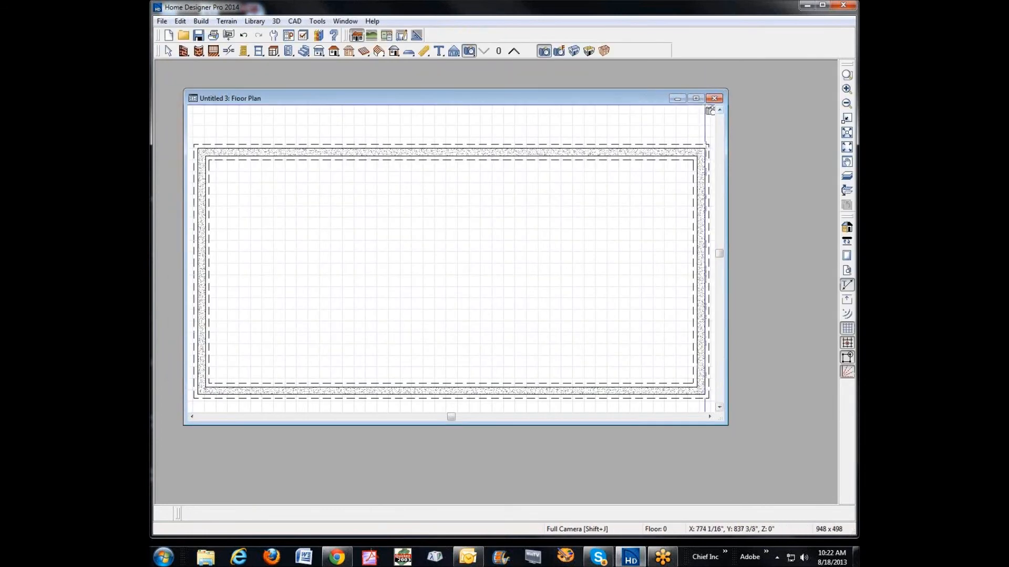
left_click(696, 96)
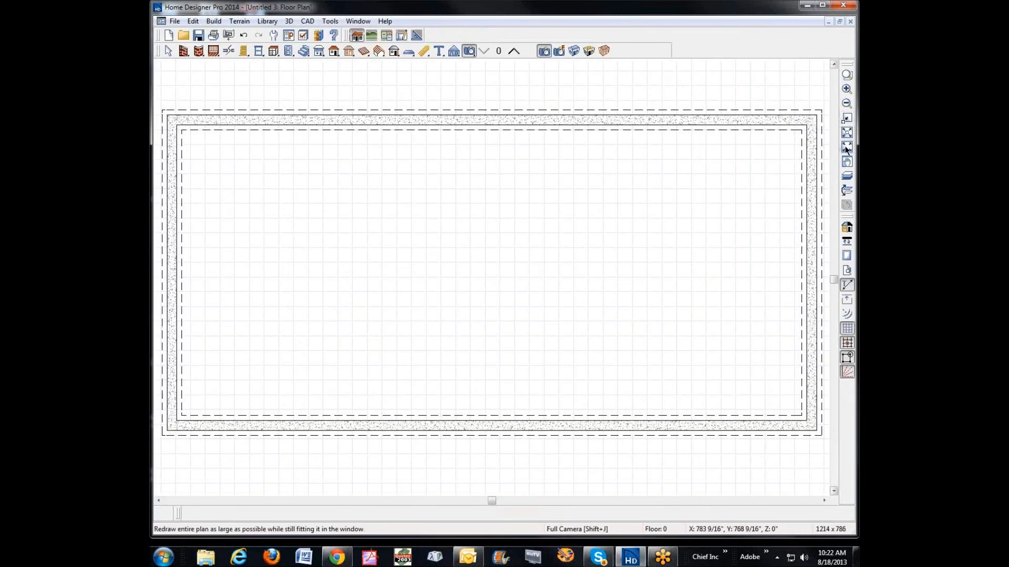
Step: Draw a horizontal straight interior wall about 7'-9" long inside the basement, about 5'-11" above the lower foundation wall
left_click(183, 51)
left_click(559, 50)
left_click_drag(695, 341, 580, 341)
scroll(606, 396, "up", 3)
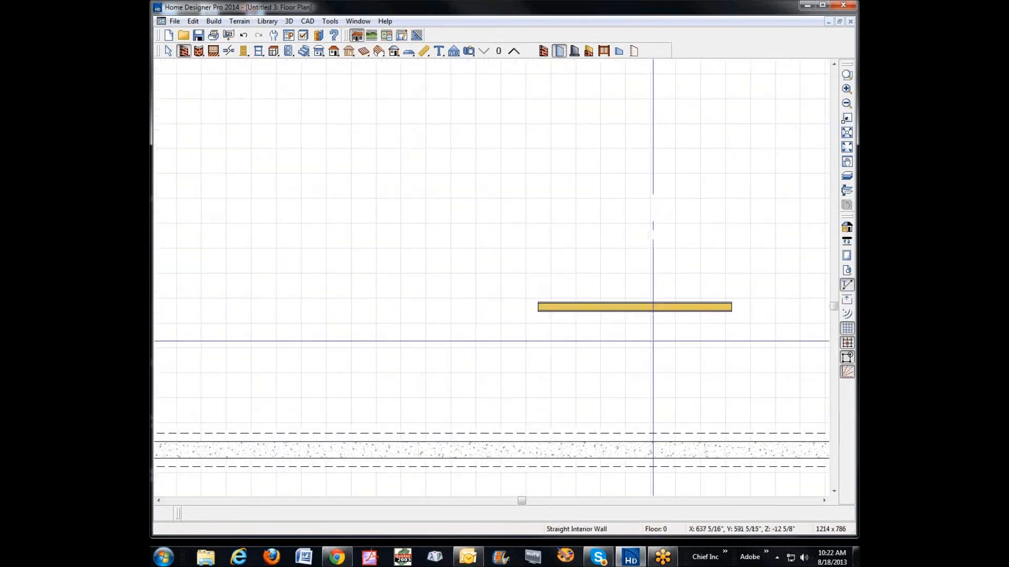
key("space")
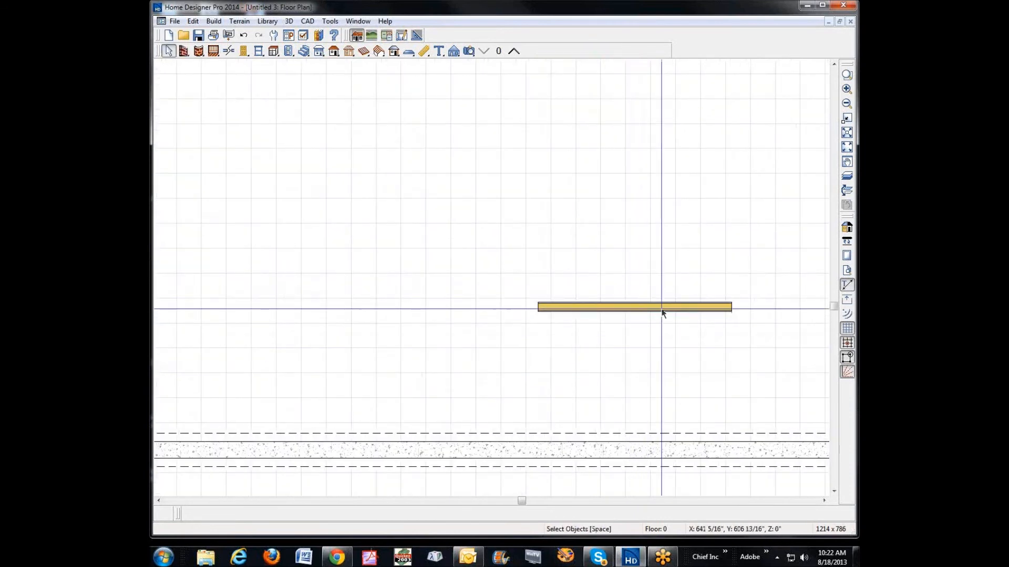
Step: Open the new interior wall's Interior-4 type definition and examine the material of each of its layers
left_click(660, 309)
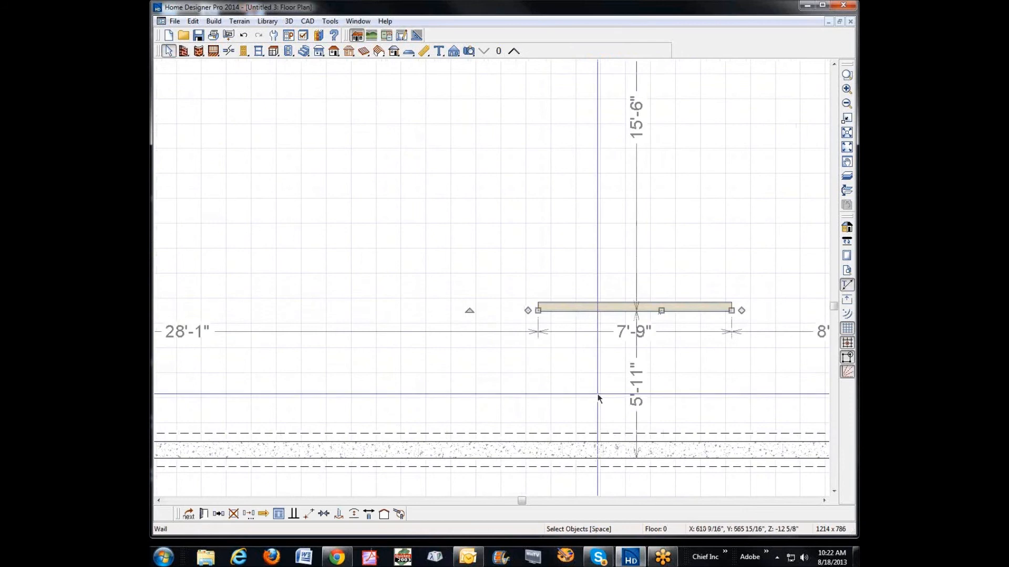
scroll(611, 305, "up", 2)
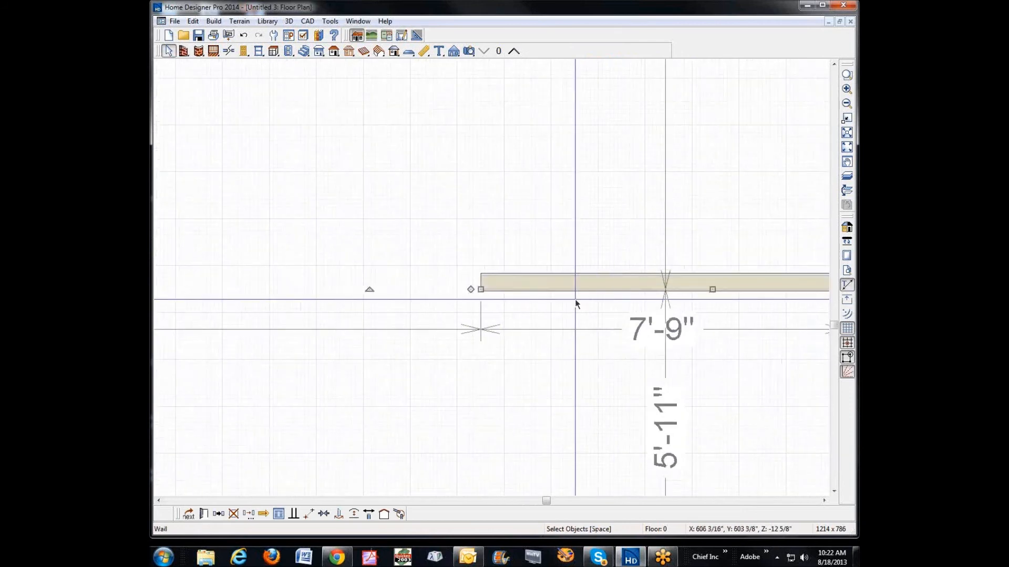
left_click(204, 514)
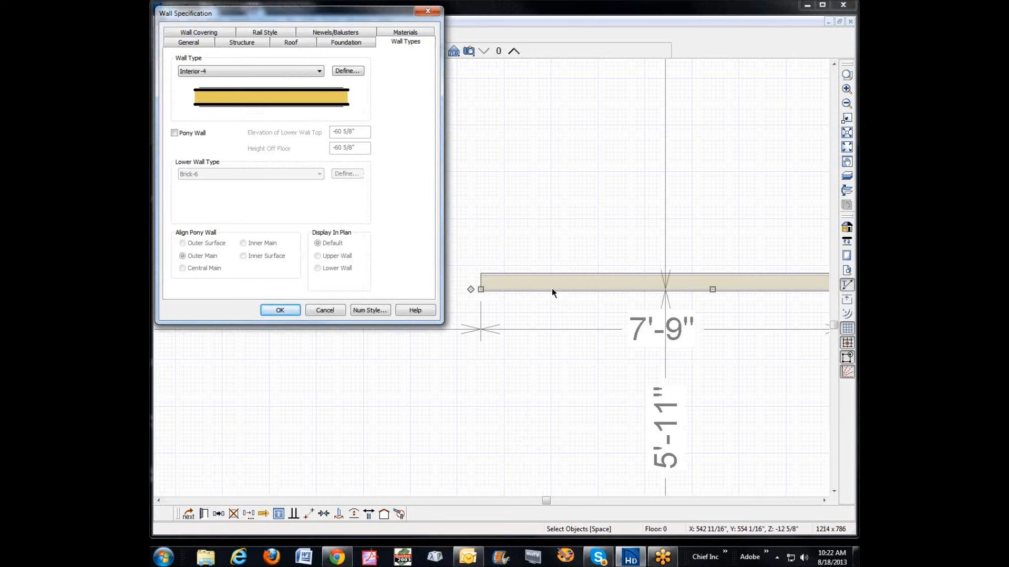
left_click(348, 71)
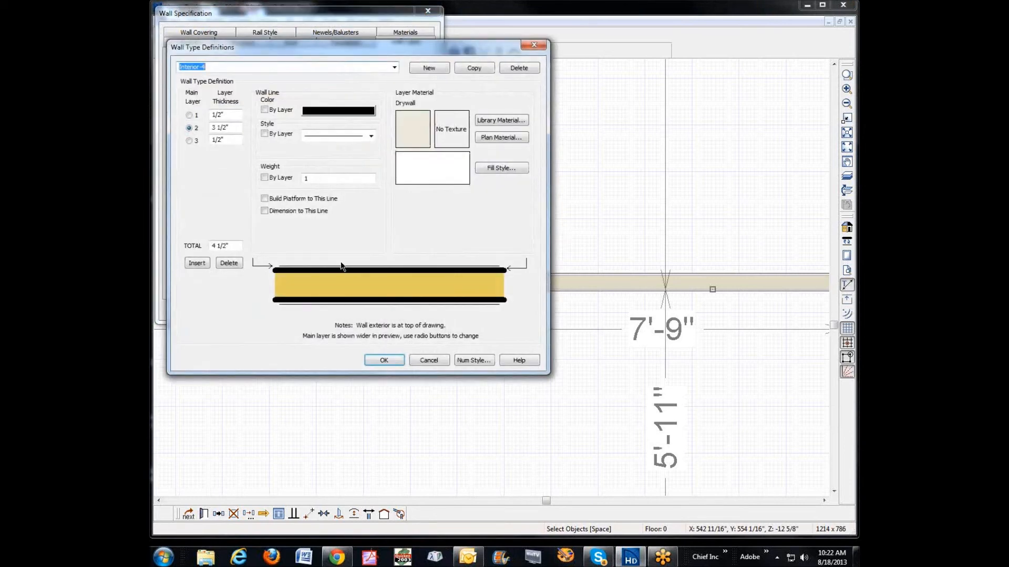
left_click(339, 283)
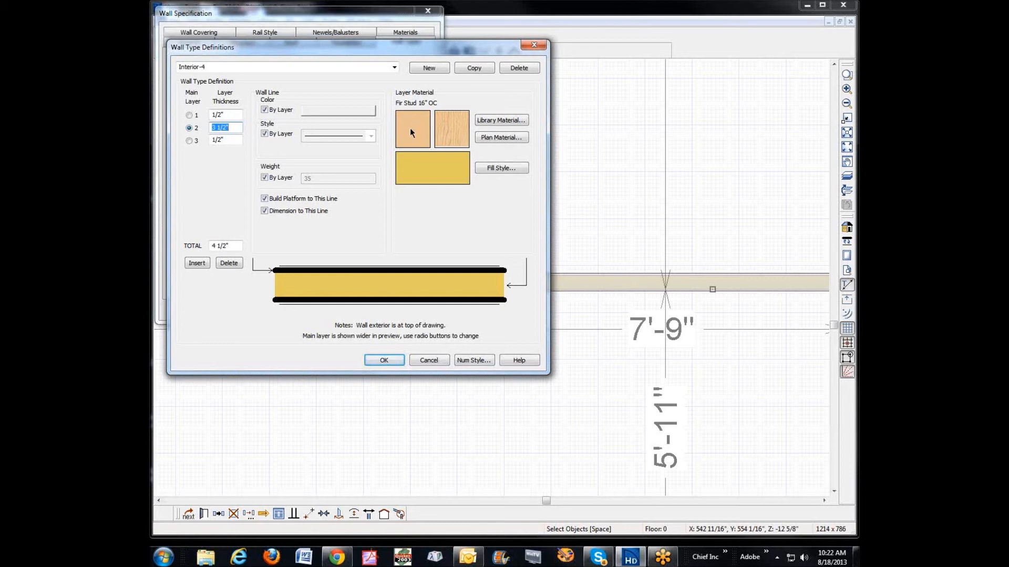
left_click(381, 271)
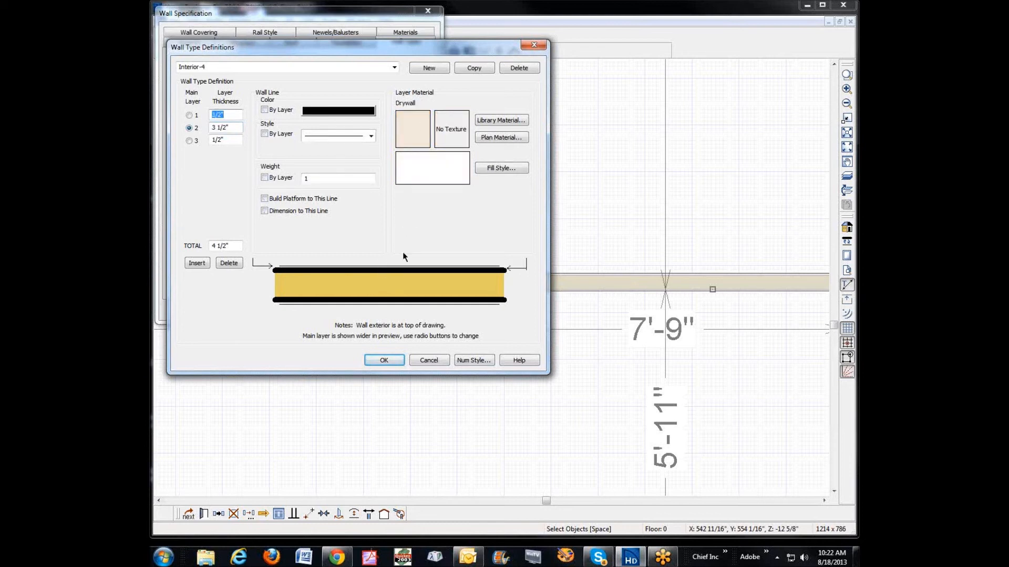
left_click(388, 276)
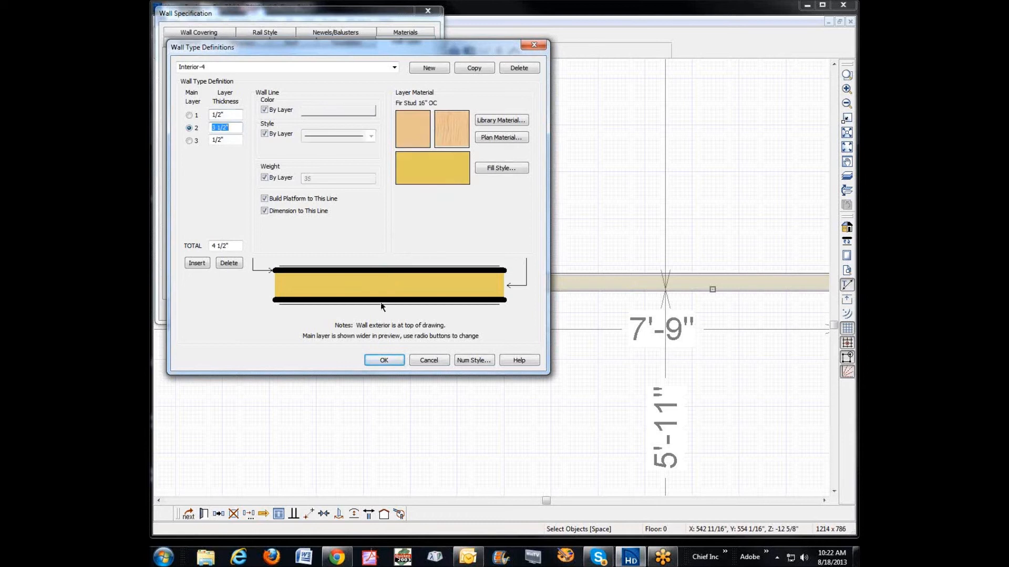
left_click(383, 301)
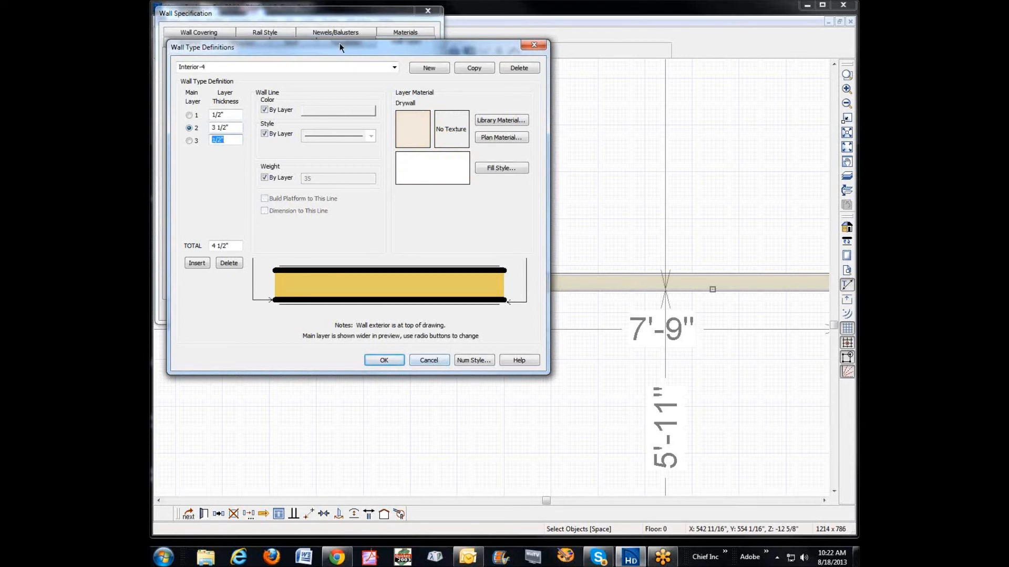
Step: Copy the Interior-4 wall type and name the copy "Interior-4, 1 SR"
left_click(474, 68)
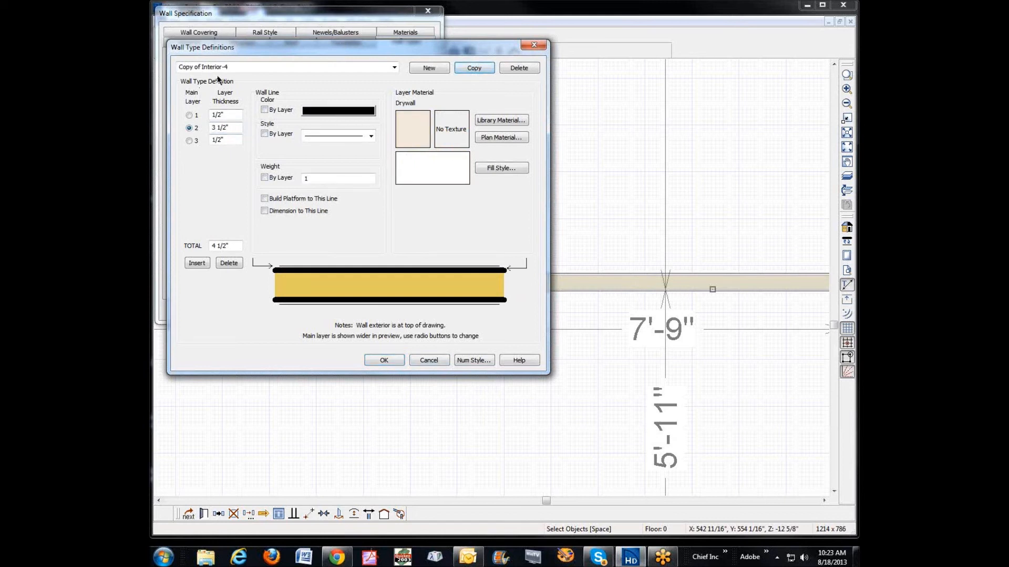
left_click_drag(228, 67, 180, 67)
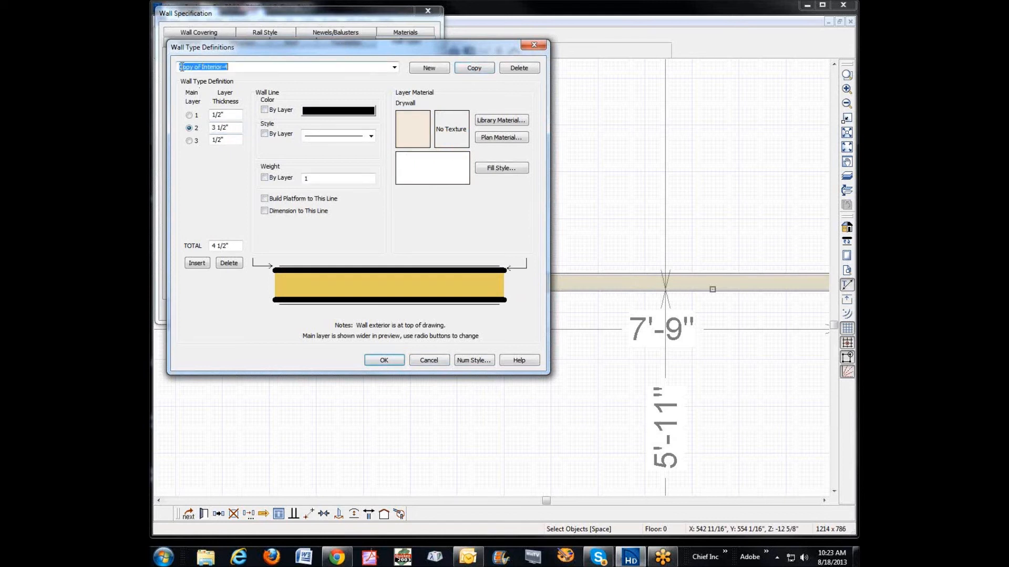
left_click(202, 67)
key("shift+Home")
key("BackSpace")
type("R")
Step: Delete the inner 1/2" drywall layer from the Interior-4, 1 SR wall type and apply the type to the interior wall
left_click(352, 303)
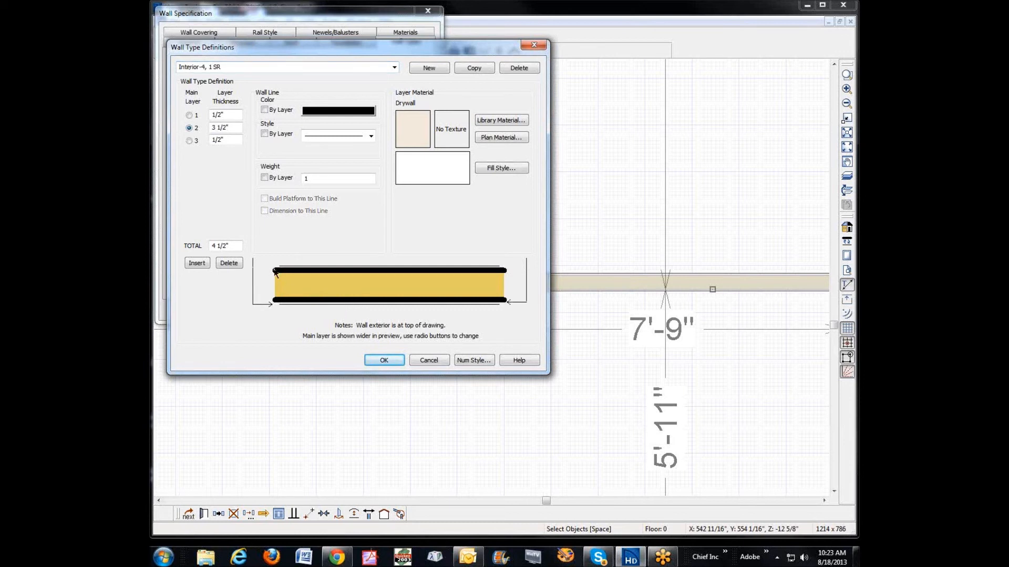
left_click(230, 263)
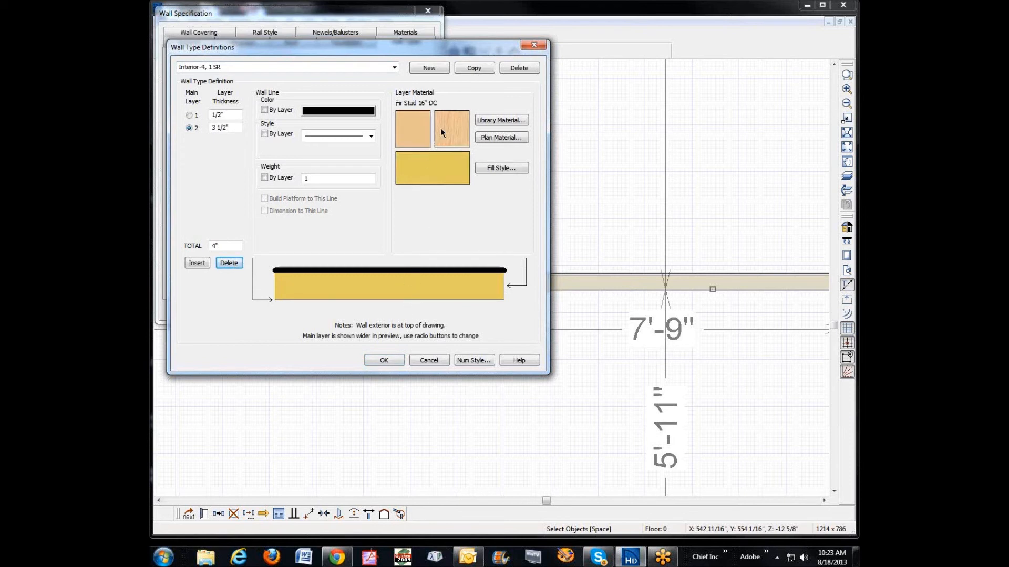
left_click(408, 270)
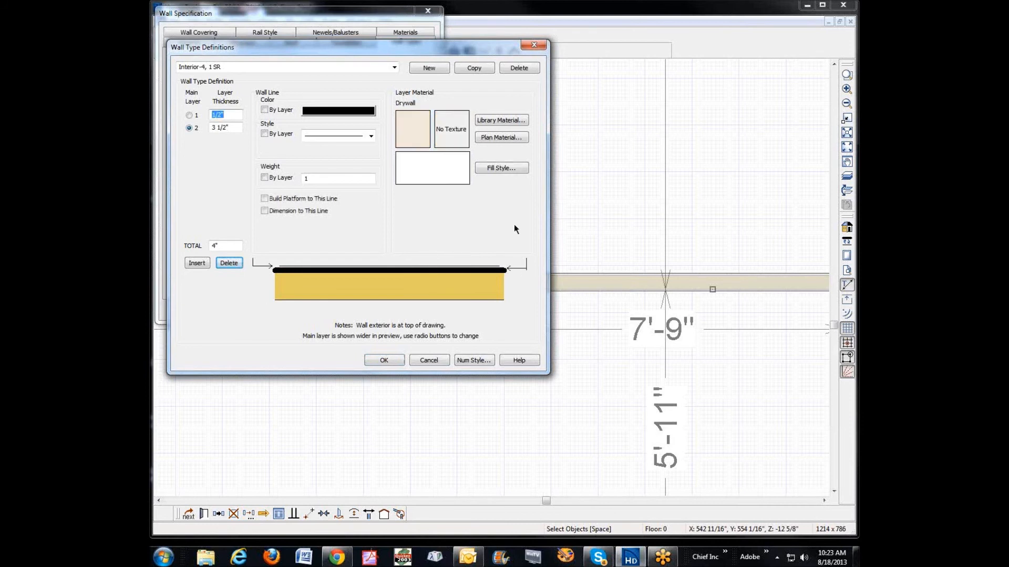
left_click(384, 361)
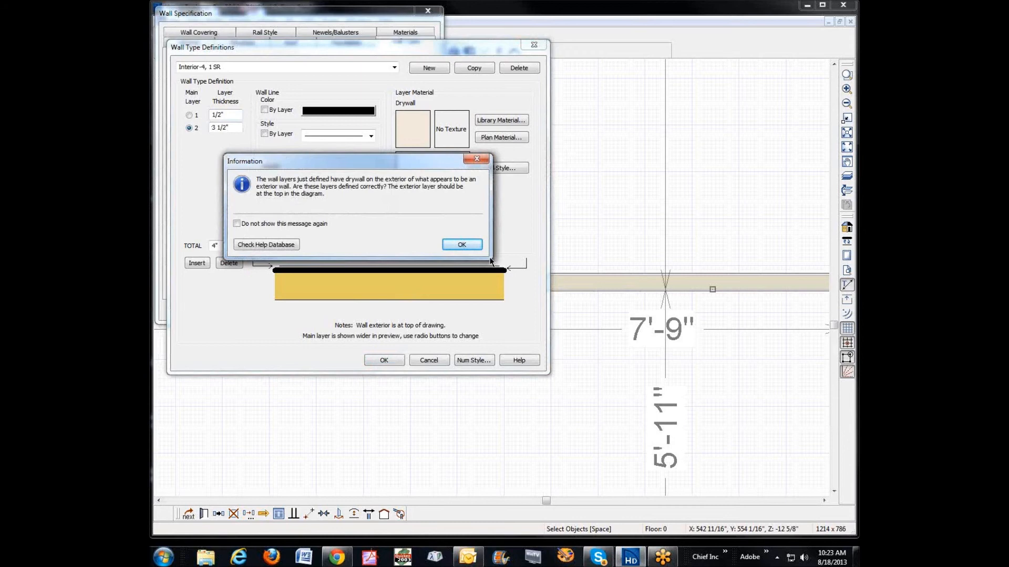
left_click(450, 247)
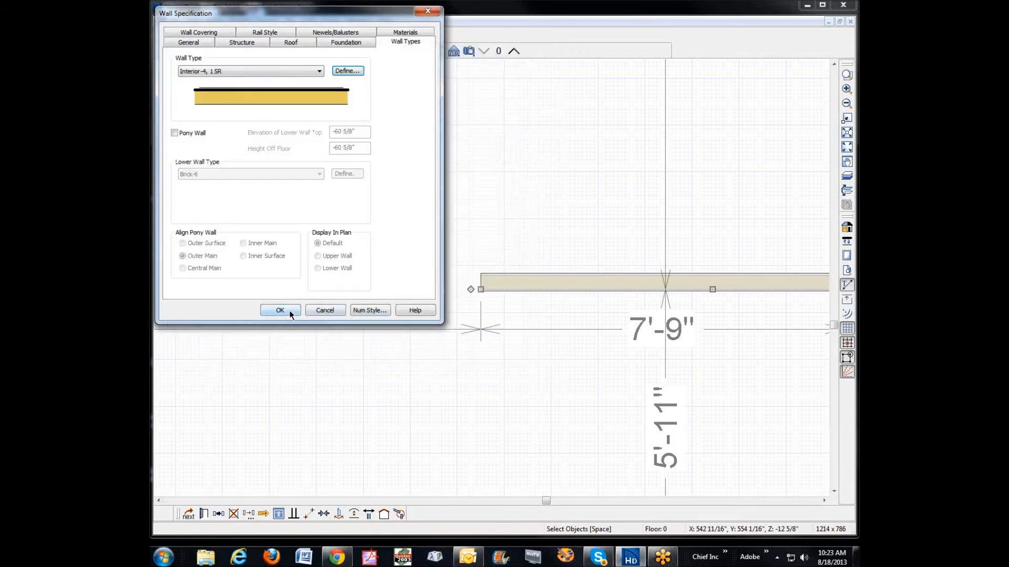
left_click(280, 311)
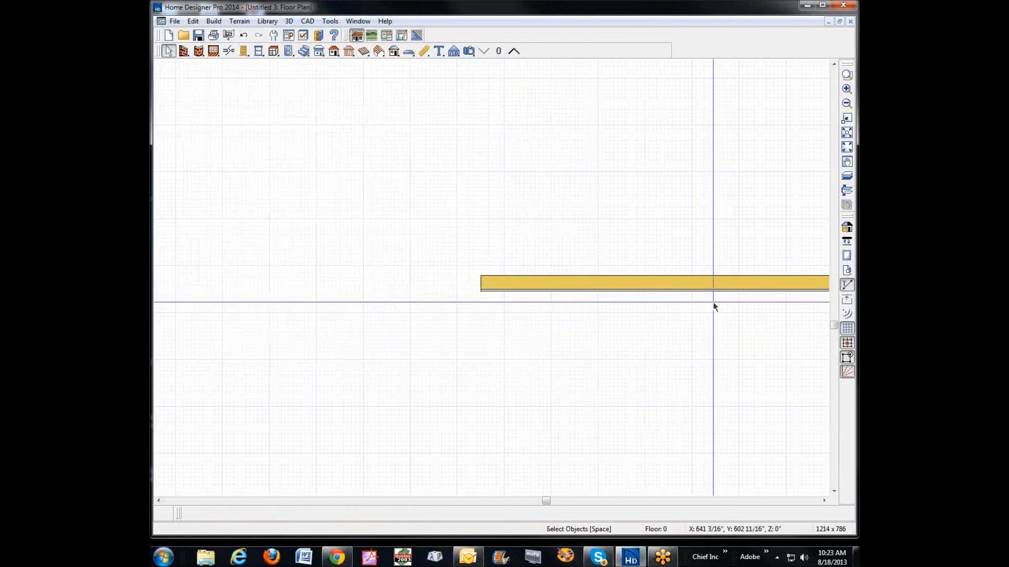
Step: Reverse the layers of the interior wall so its drywall faces the basement interior
left_click(847, 147)
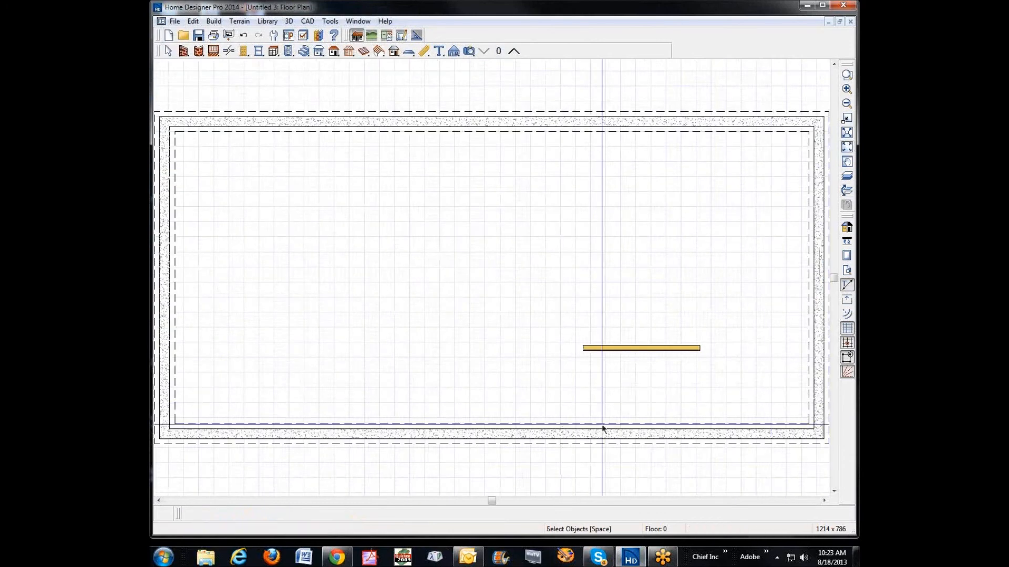
scroll(602, 428, "up", 5)
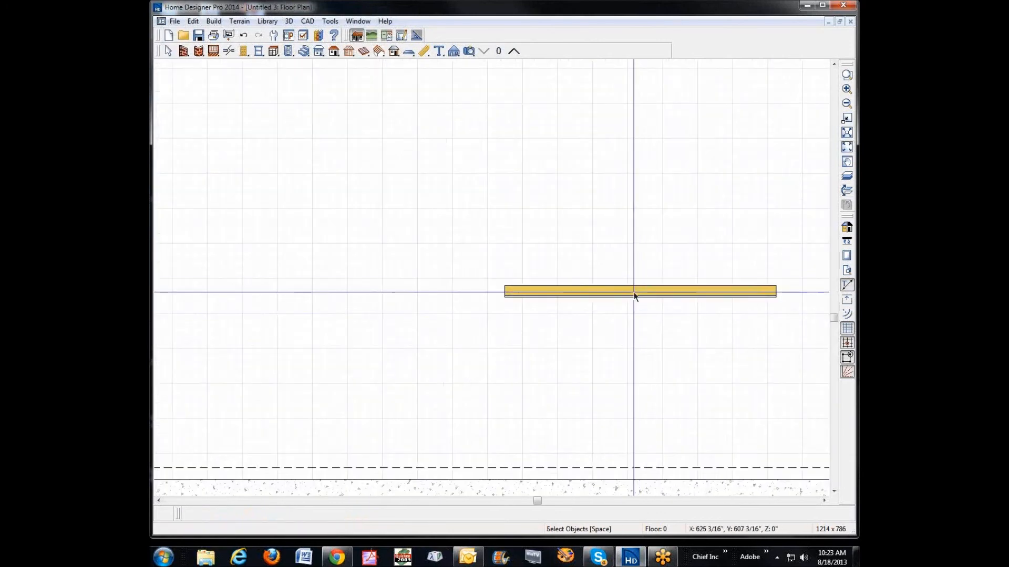
left_click(634, 294)
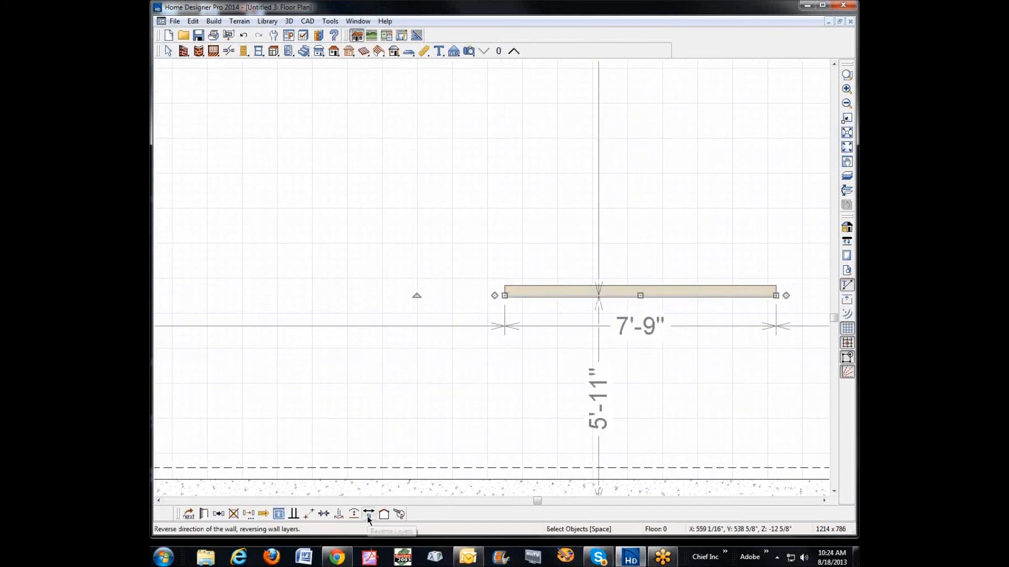
left_click(368, 519)
left_click(623, 310)
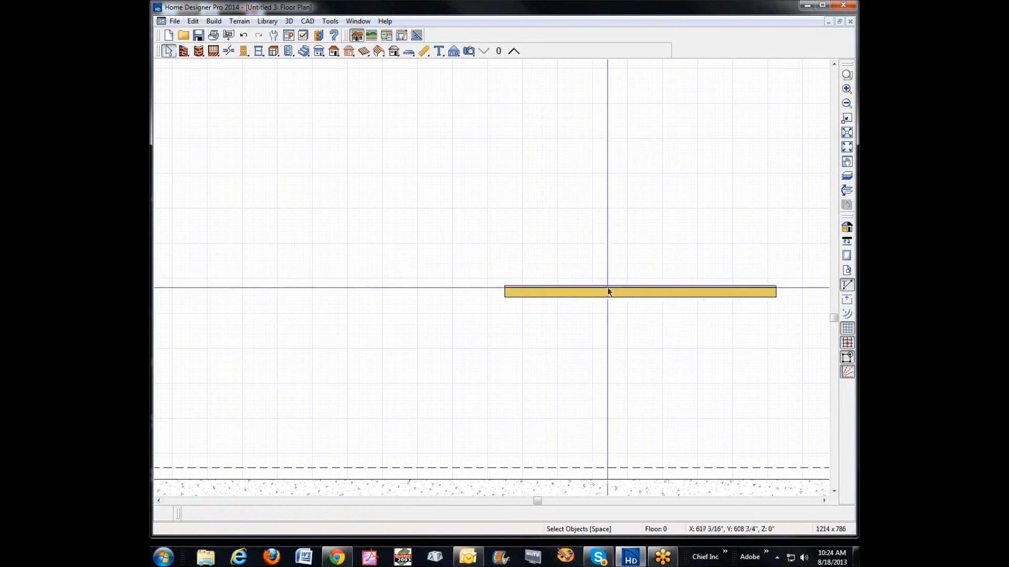
Step: Review the interior wall's structure, general and roof settings in its specification
left_click(609, 292)
left_click(203, 514)
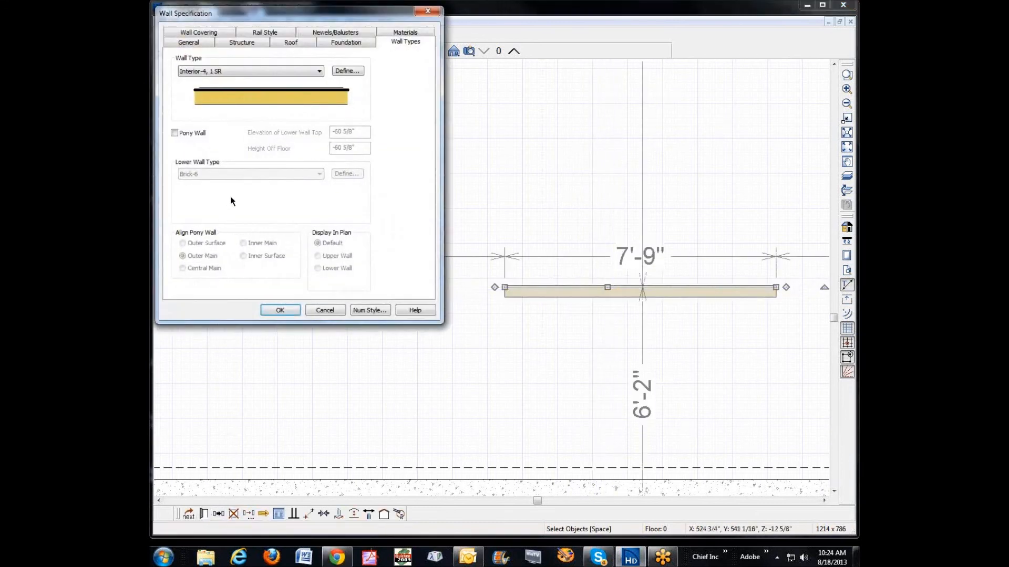
left_click(239, 43)
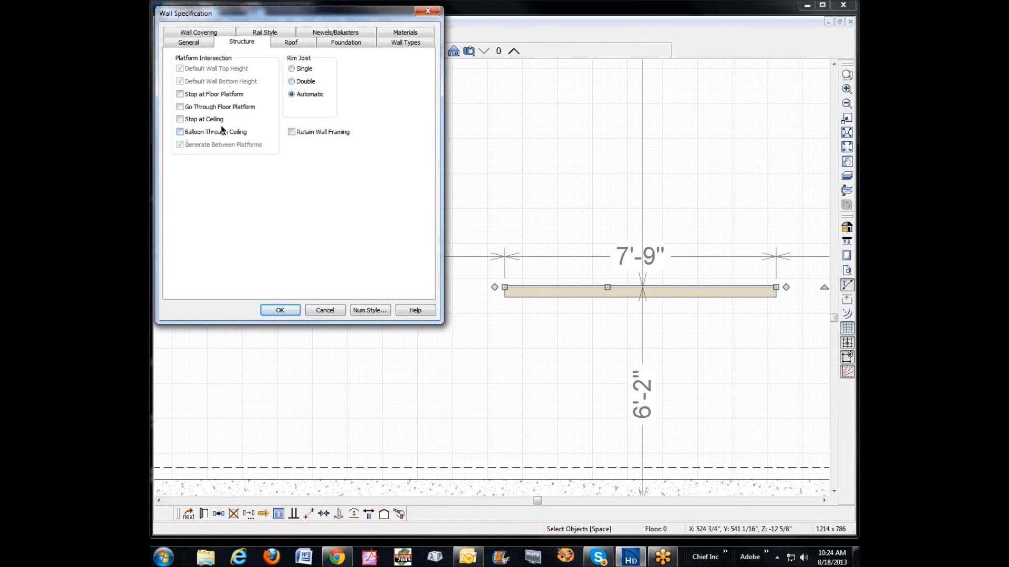
left_click(199, 43)
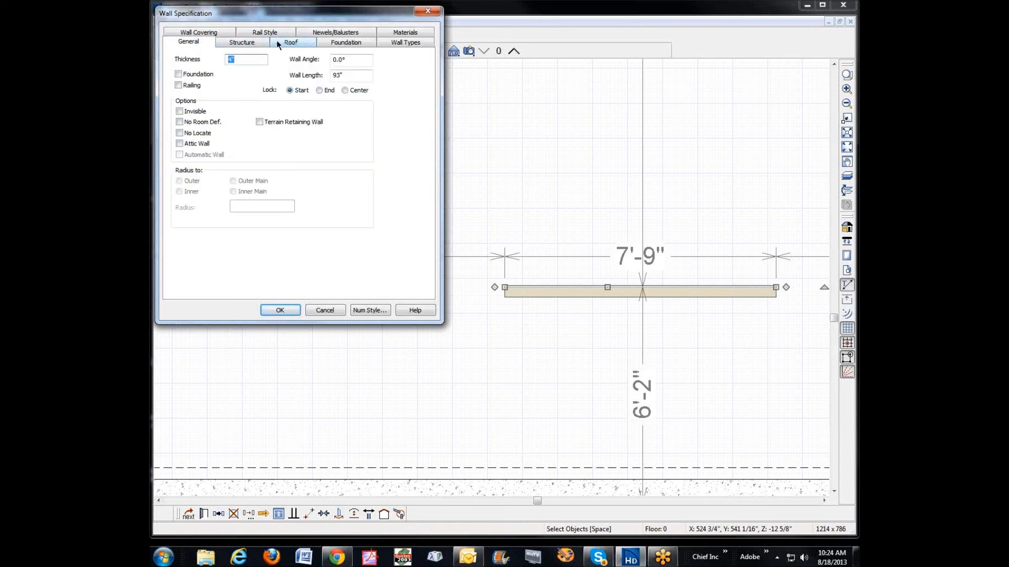
left_click(244, 42)
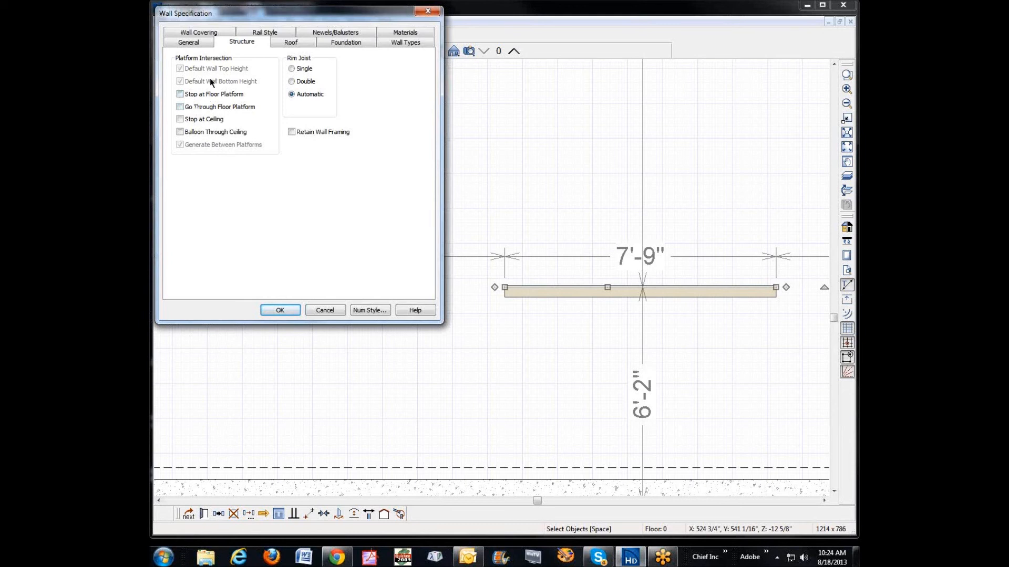
left_click(290, 44)
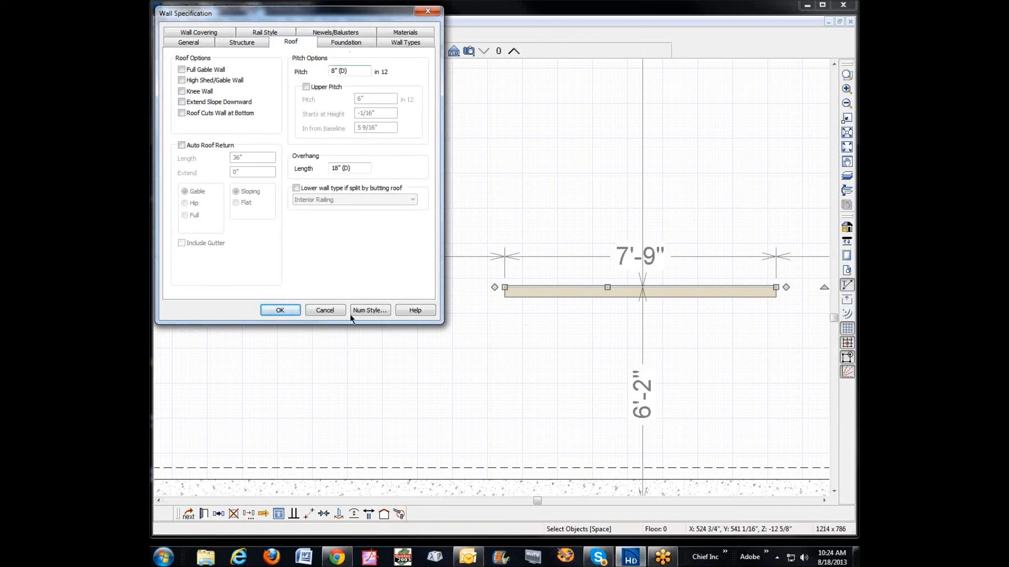
left_click(280, 310)
Step: Move the interior furring wall down until it sits against the inner face of the lower foundation wall
left_click(617, 290)
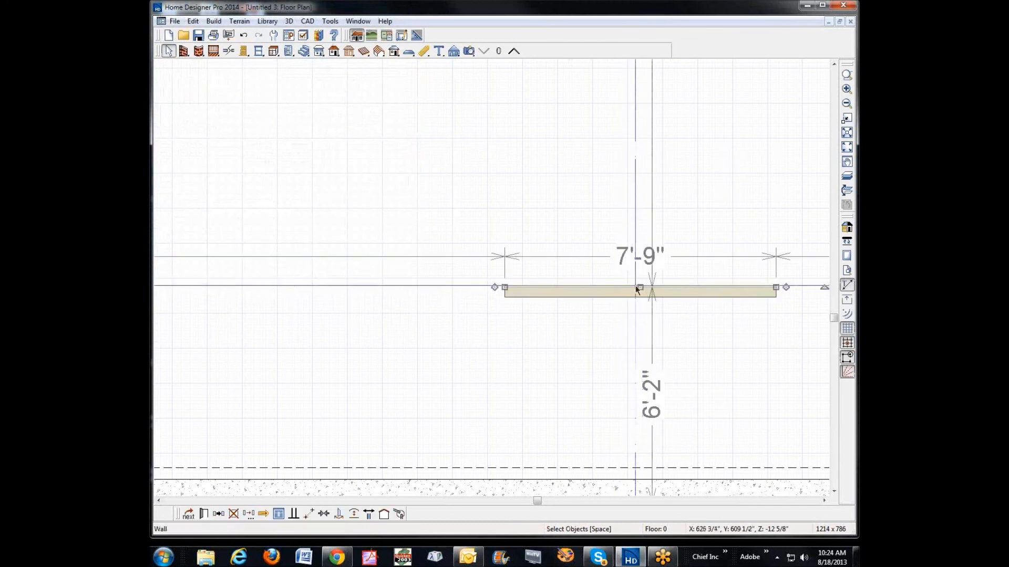
left_click_drag(641, 287, 633, 472)
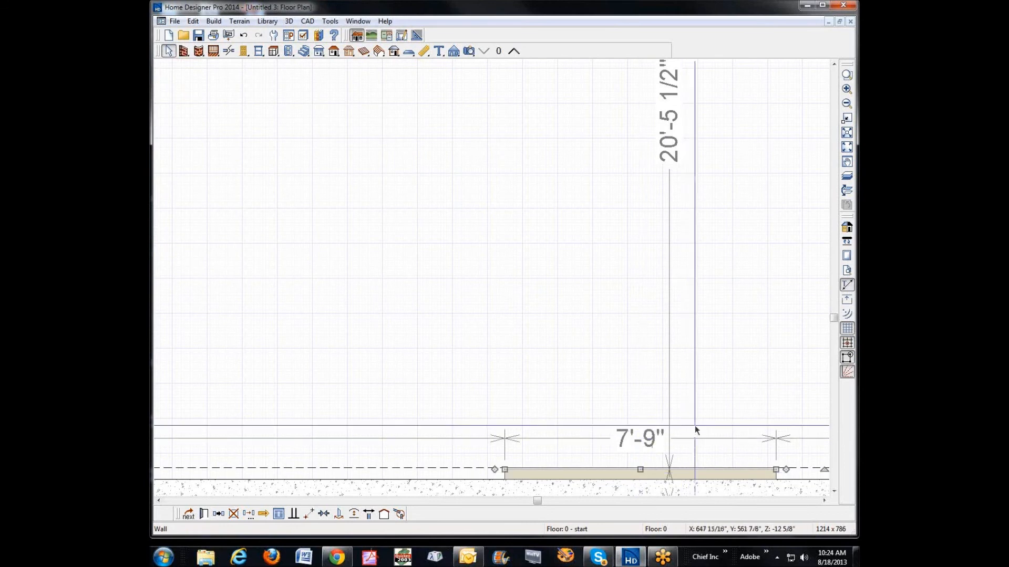
left_click(677, 402)
scroll(637, 562, "up", 1)
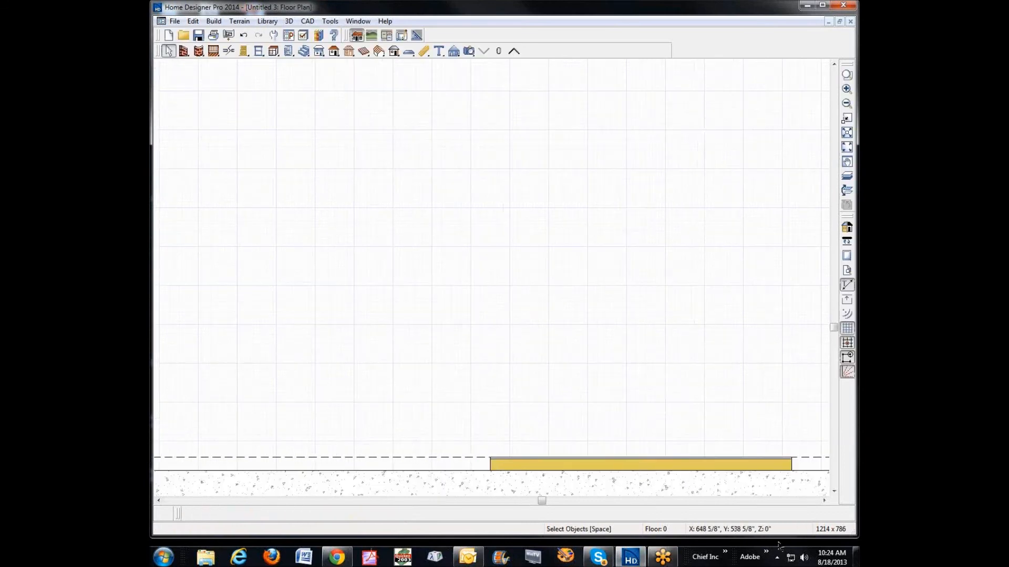
left_click(834, 492)
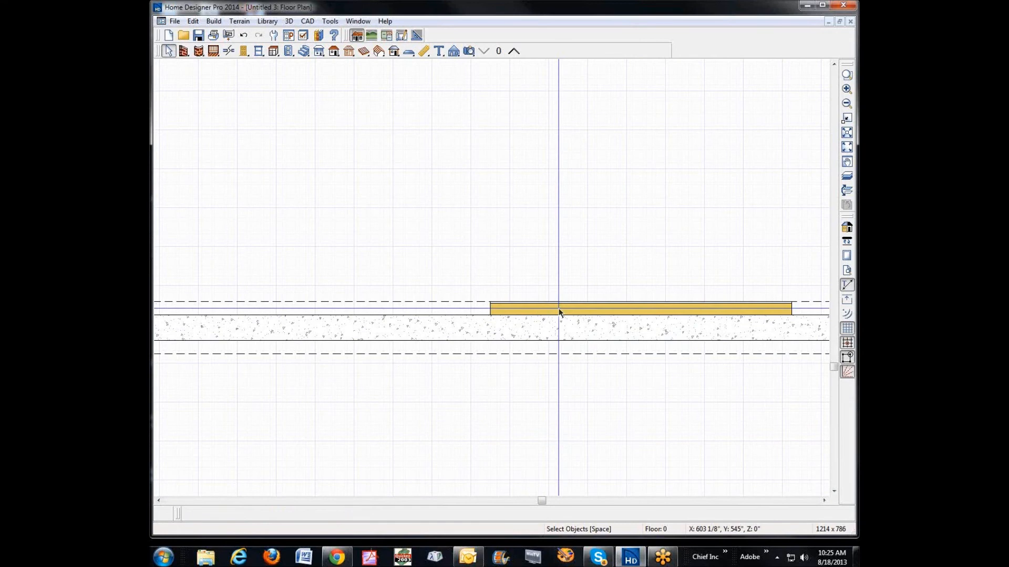
scroll(557, 308, "down", 1)
scroll(556, 307, "down", 2)
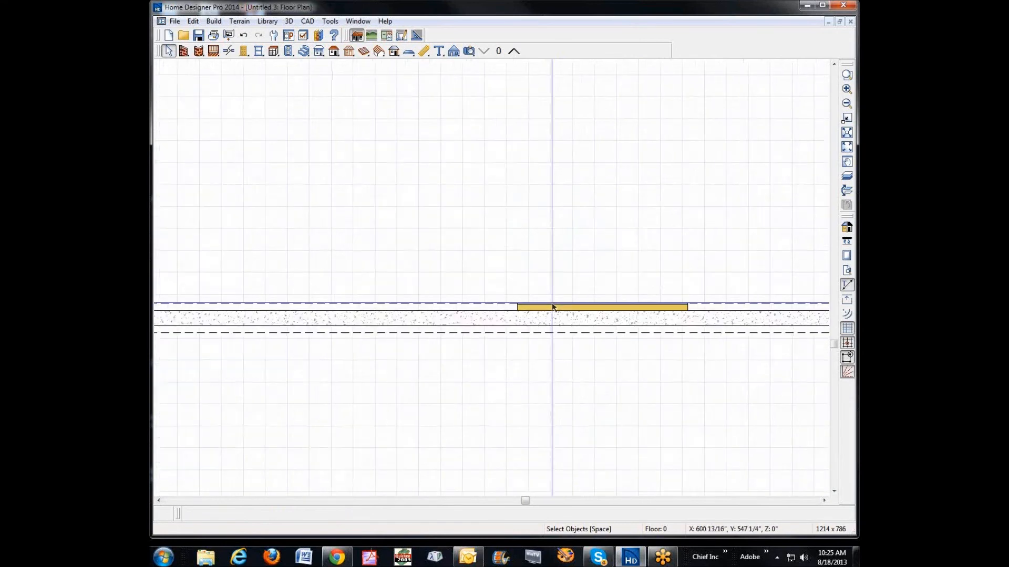
Step: Draw a connected wall of the same type about 8'-4" long upward from the furring wall's right end
left_click(543, 310)
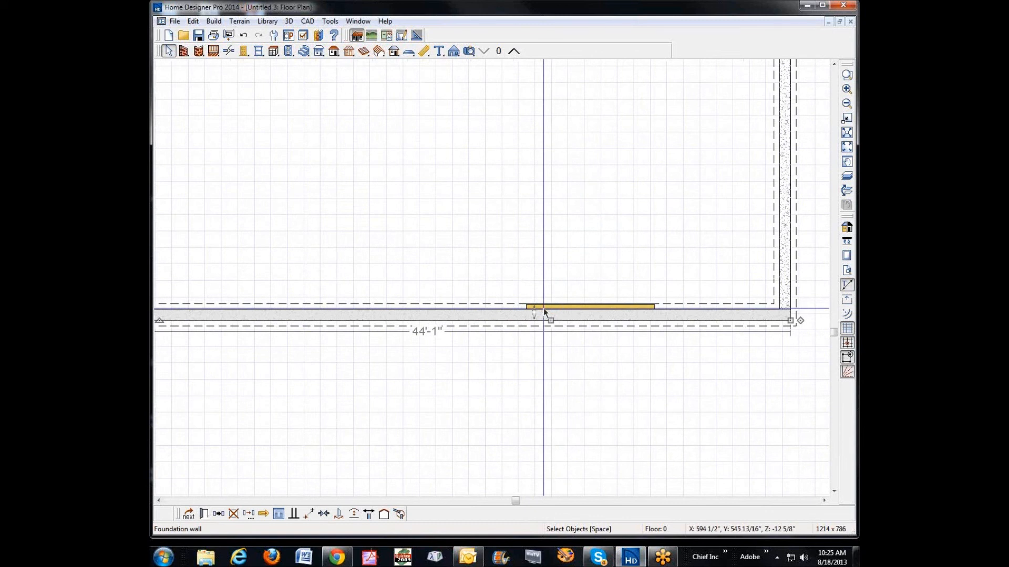
left_click(543, 306)
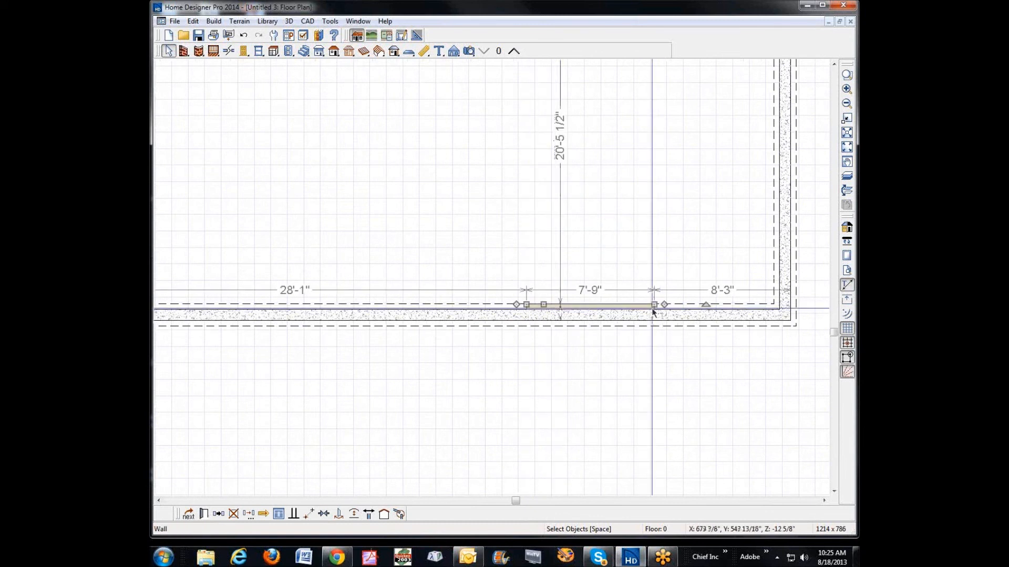
left_click_drag(665, 305, 652, 167)
key("Escape")
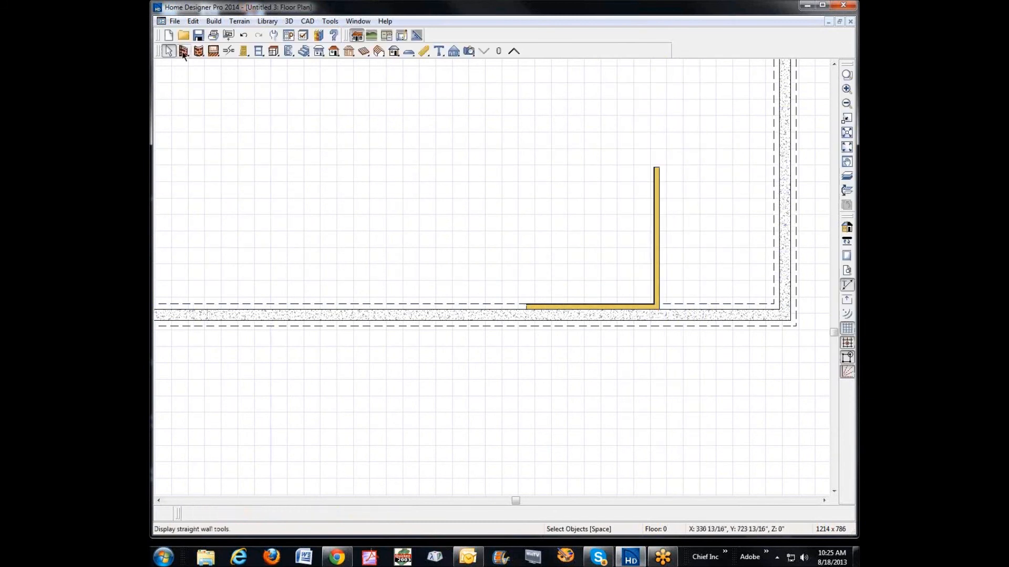
Step: Check the Show Same Wall Type Handles option in the Architectural preferences and close them without changes
left_click(194, 22)
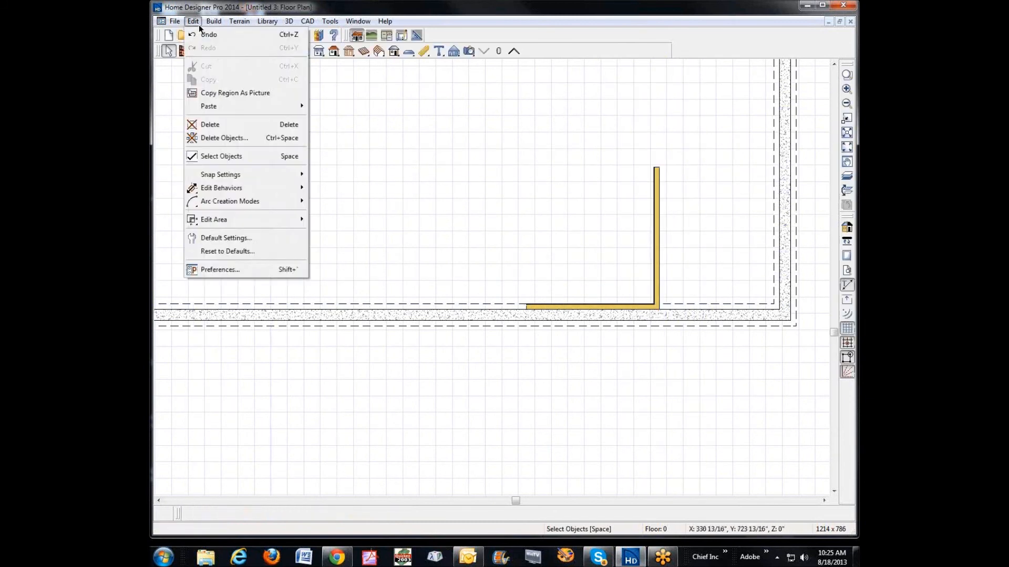
left_click(219, 270)
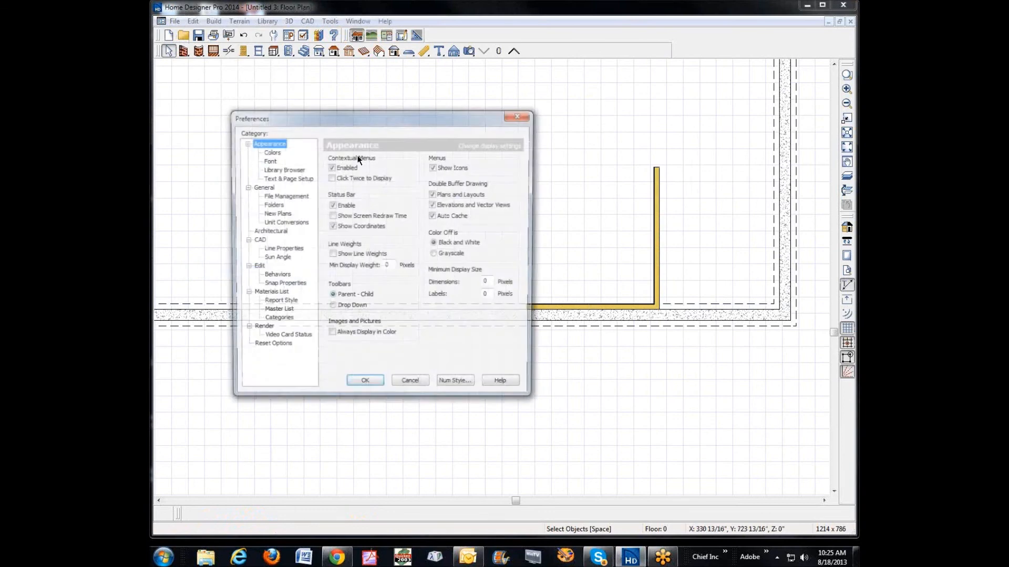
left_click(265, 230)
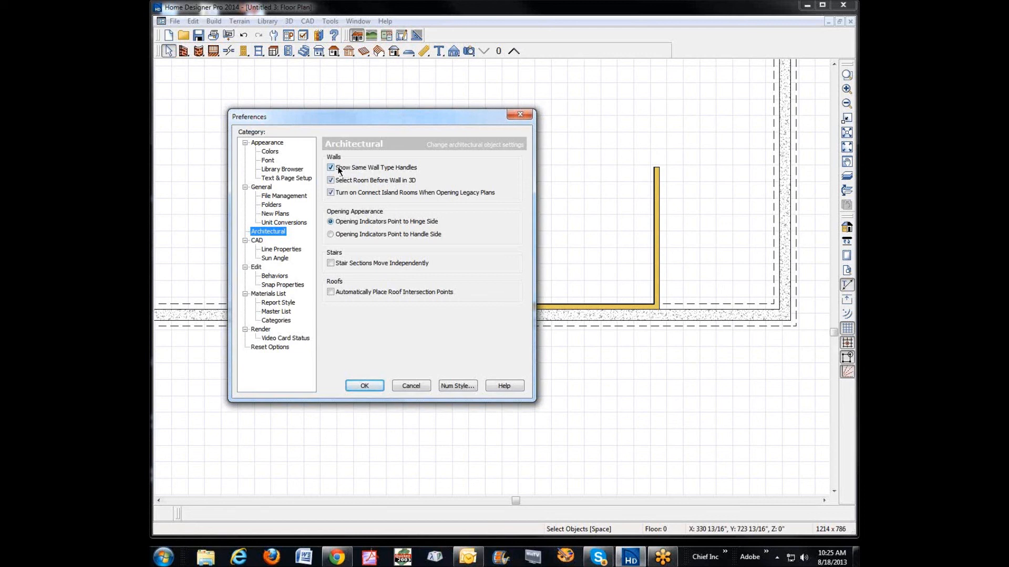
left_click(405, 387)
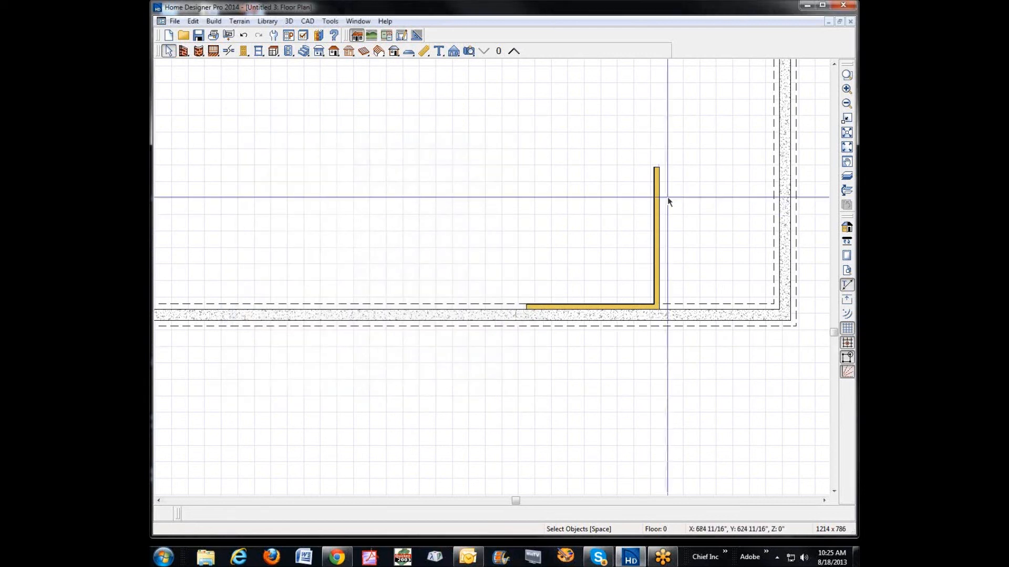
Step: Draw another connected same-type wall about 6'-4" long toward the left from the vertical furring wall's upper end
left_click(655, 199)
left_click_drag(656, 166, 549, 167)
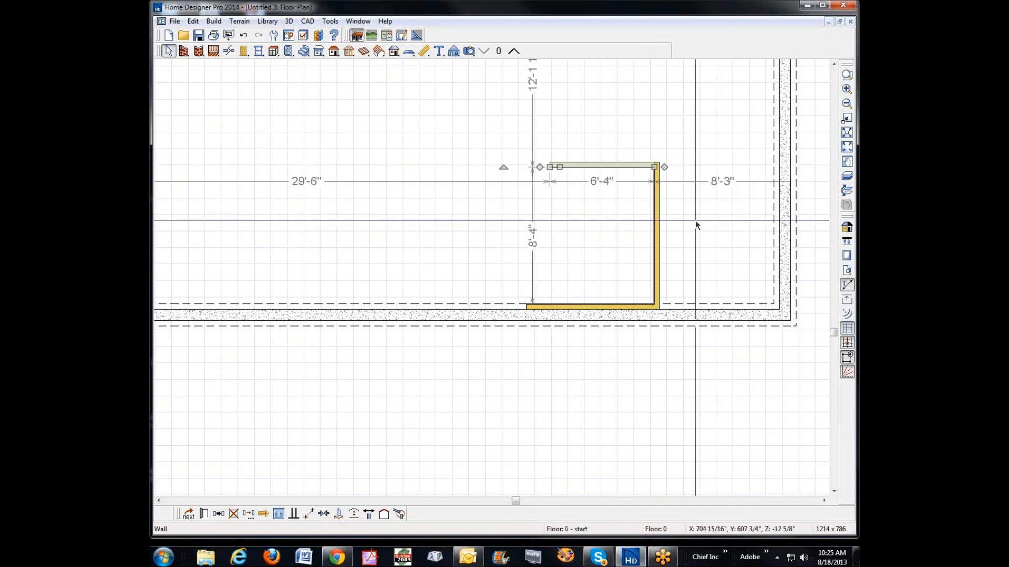
left_click(664, 252)
Step: Move the vertical furring wall against the right foundation wall and the upper furring wall against the upper foundation wall
left_click(656, 252)
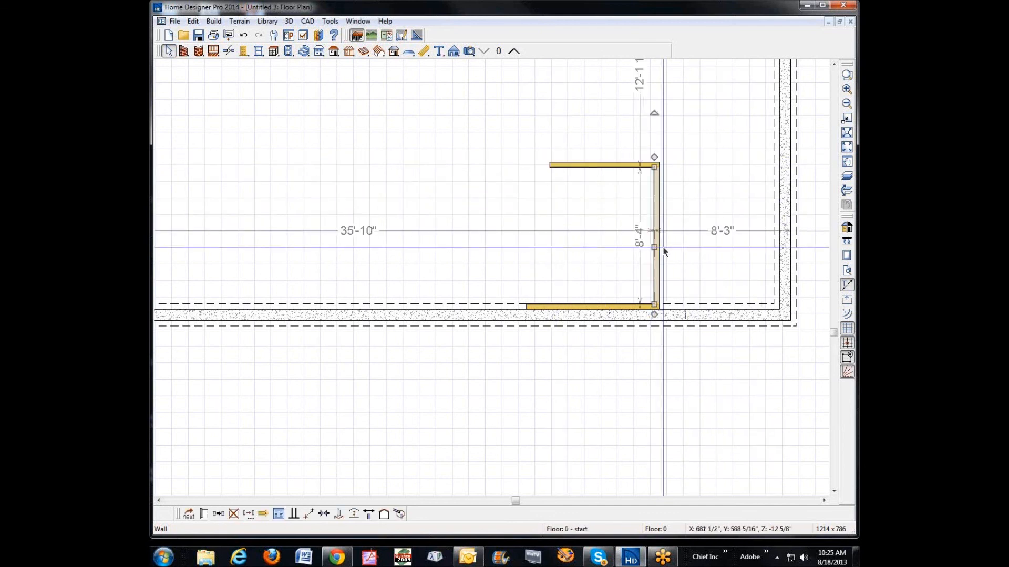
left_click_drag(652, 250, 776, 240)
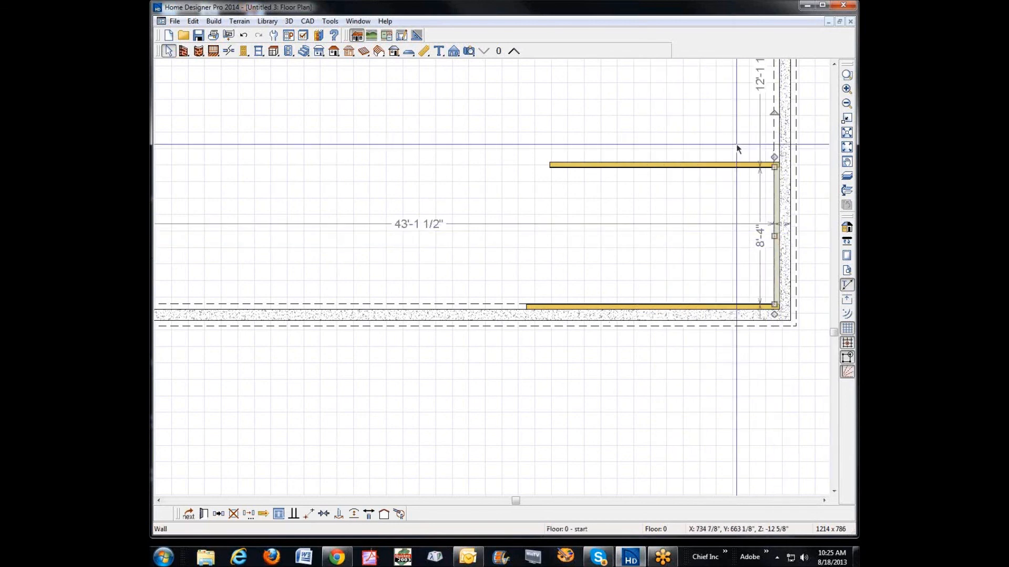
left_click(833, 64)
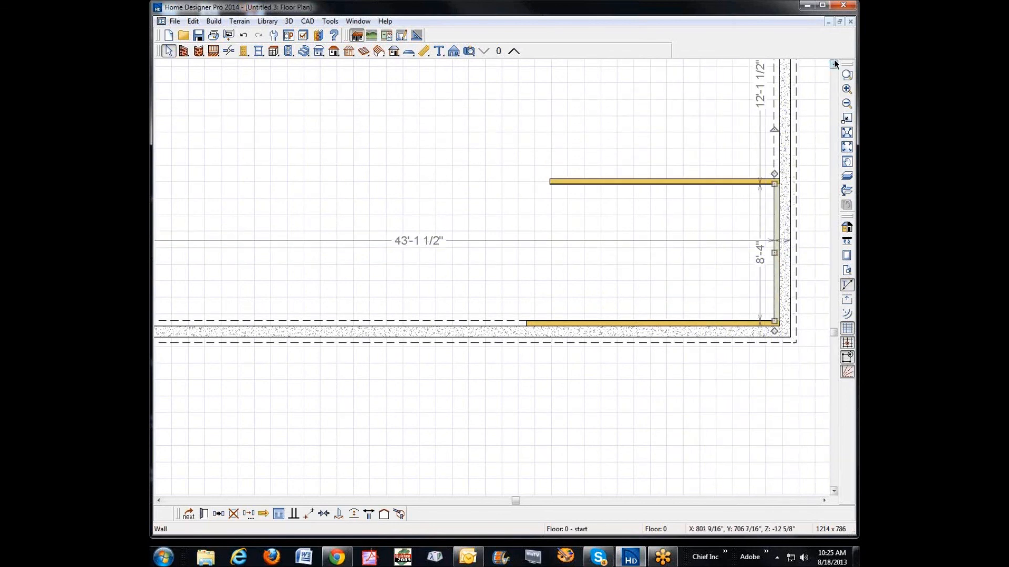
left_click(695, 349)
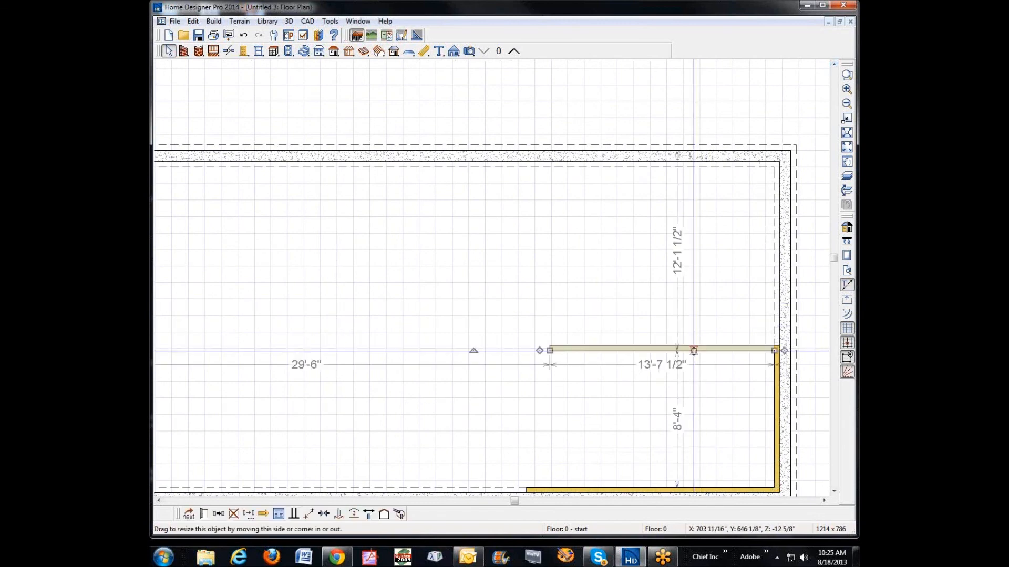
left_click_drag(695, 351, 690, 163)
scroll(677, 305, "down", 2)
scroll(547, 490, "up", 2)
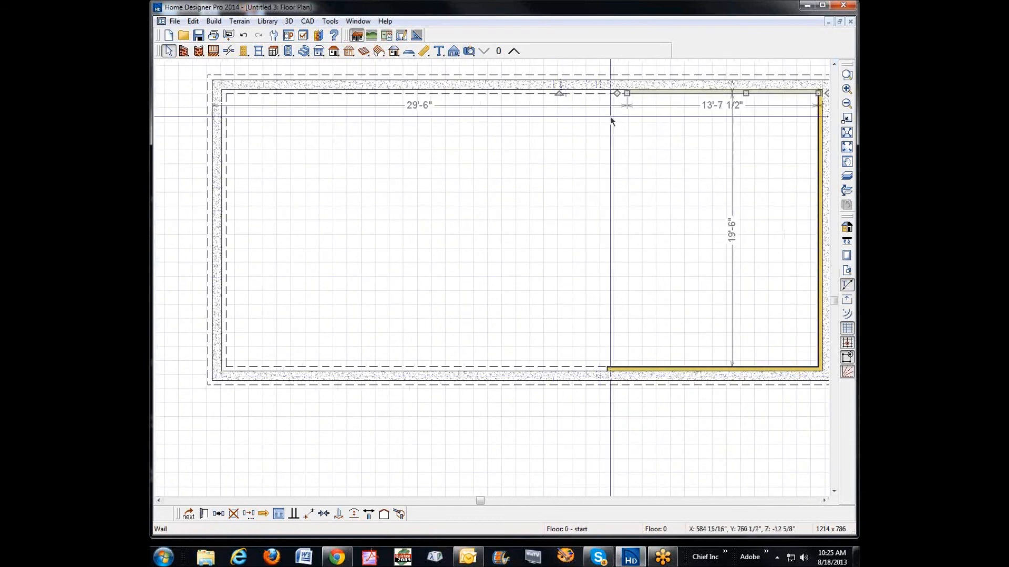
Step: Extend the upper furring wall leftward to about 36'-5" with a connected wall about 17'-9" down from its end, and lengthen the lower one to about 41'-4"
mouse_move(627, 93)
left_mouse_down()
mouse_move(307, 104)
mouse_move(307, 343)
left_mouse_up()
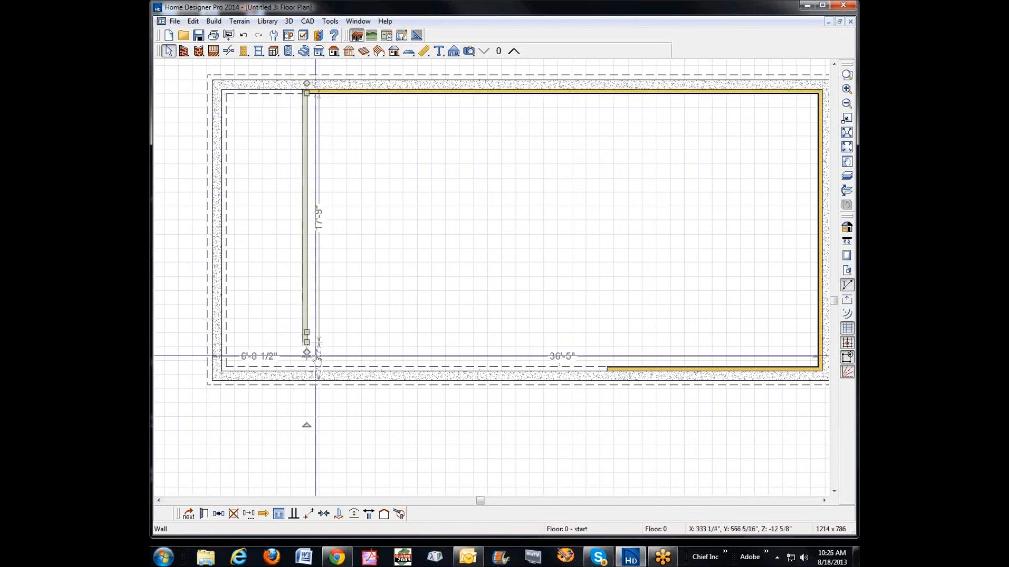
left_click(654, 368)
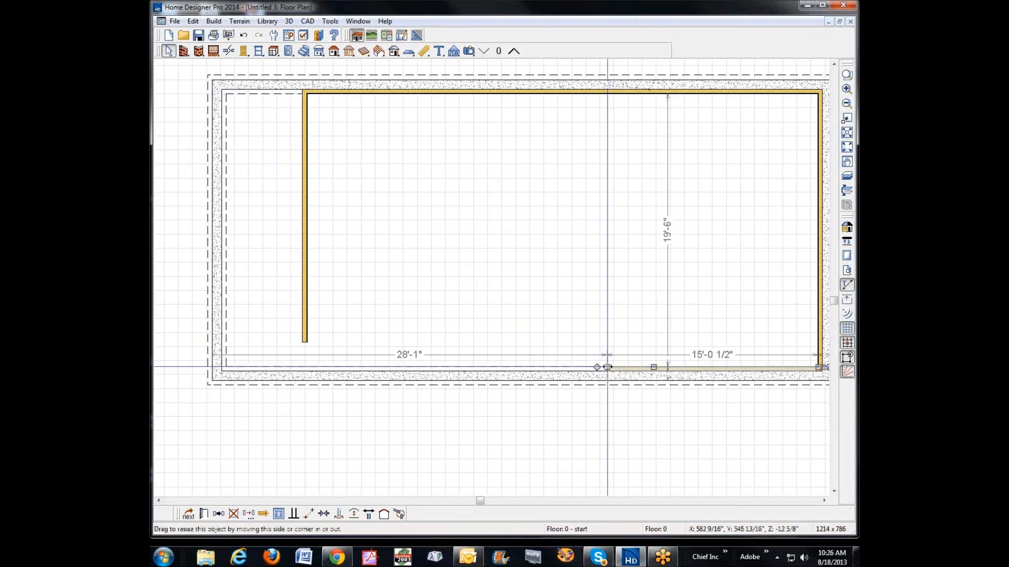
left_click_drag(608, 367, 237, 368)
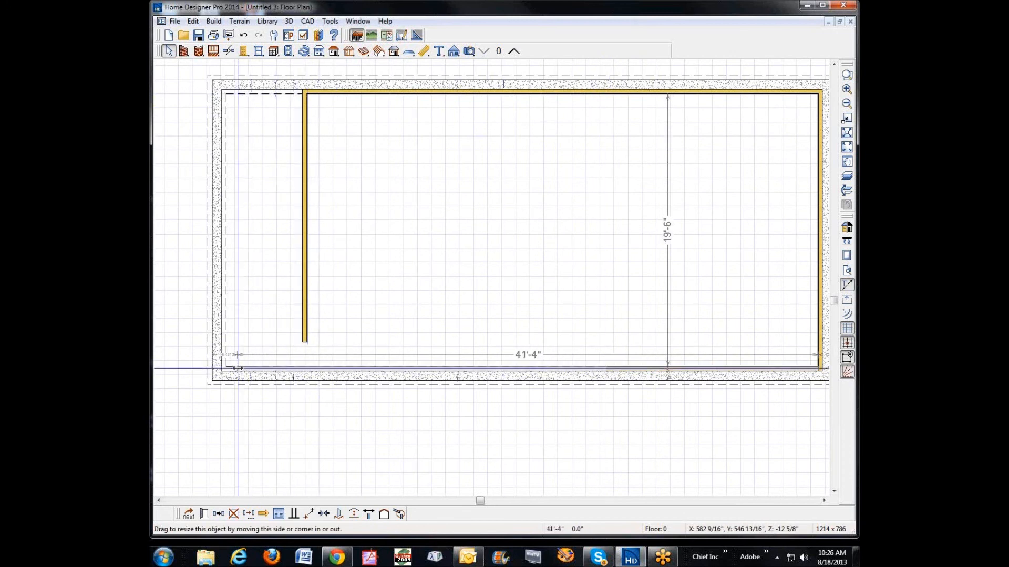
Step: Move the left furring wall beside the left foundation wall and connect its ends with the extended upper and lower furring walls
left_click(304, 269)
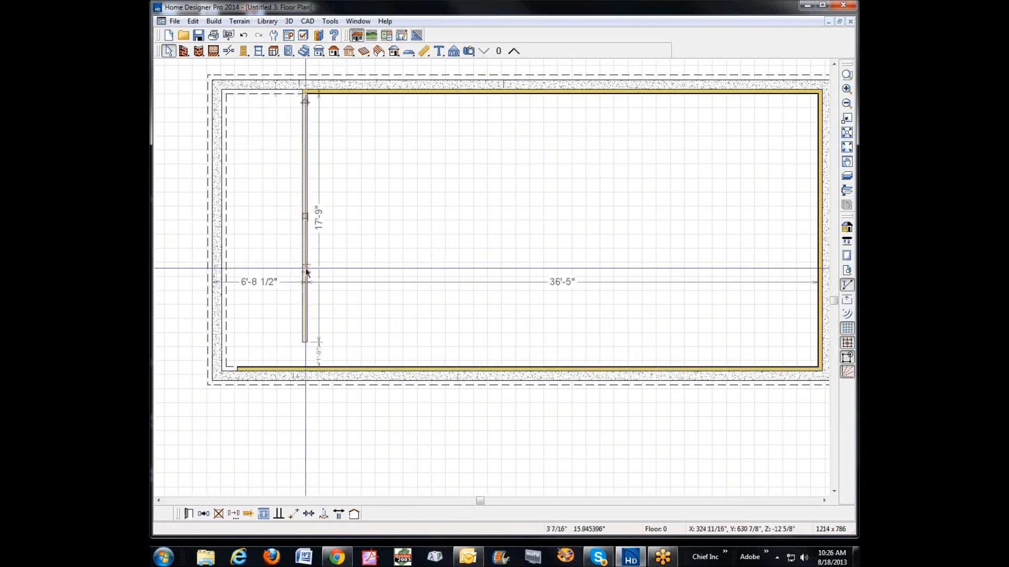
left_click_drag(304, 216, 231, 215)
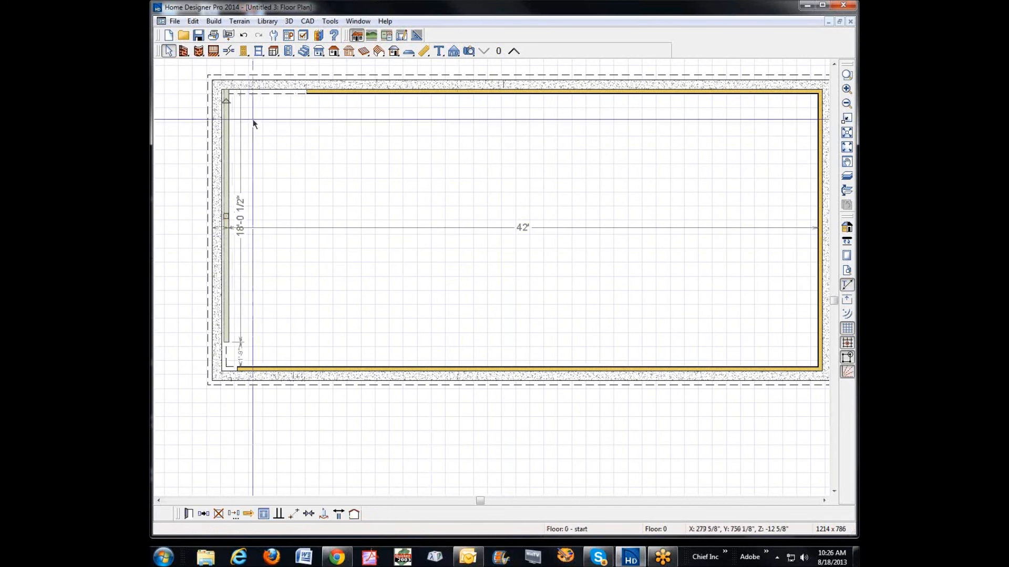
left_click(330, 93)
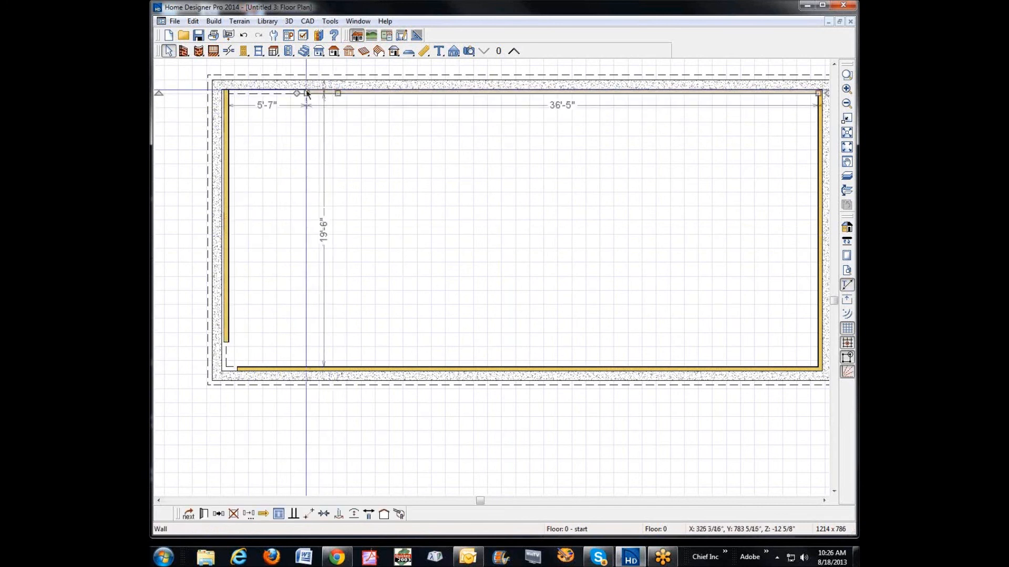
left_click_drag(307, 93, 226, 93)
left_click(259, 368)
left_click_drag(239, 367, 225, 364)
left_click(229, 318)
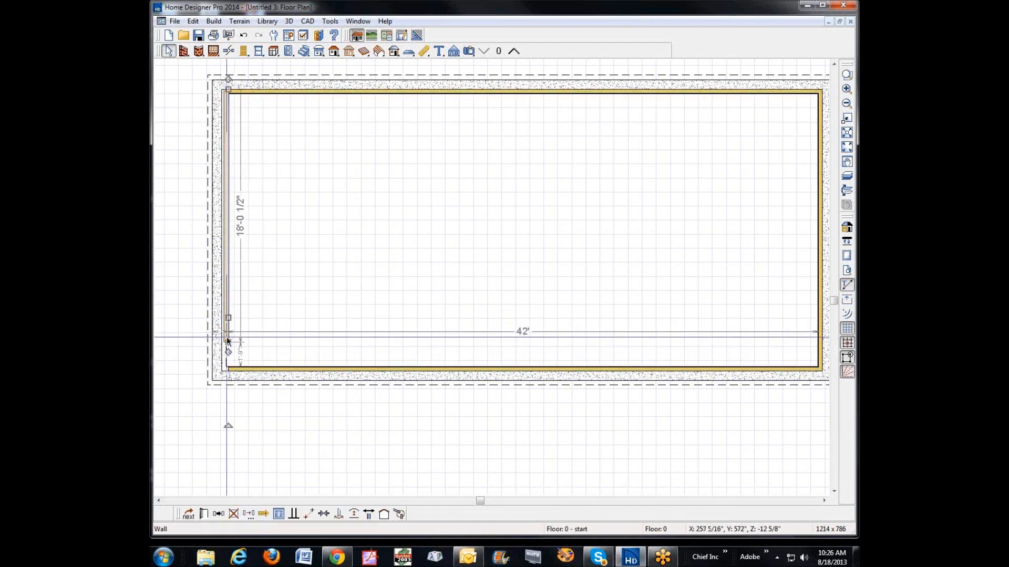
left_click_drag(229, 342, 228, 366)
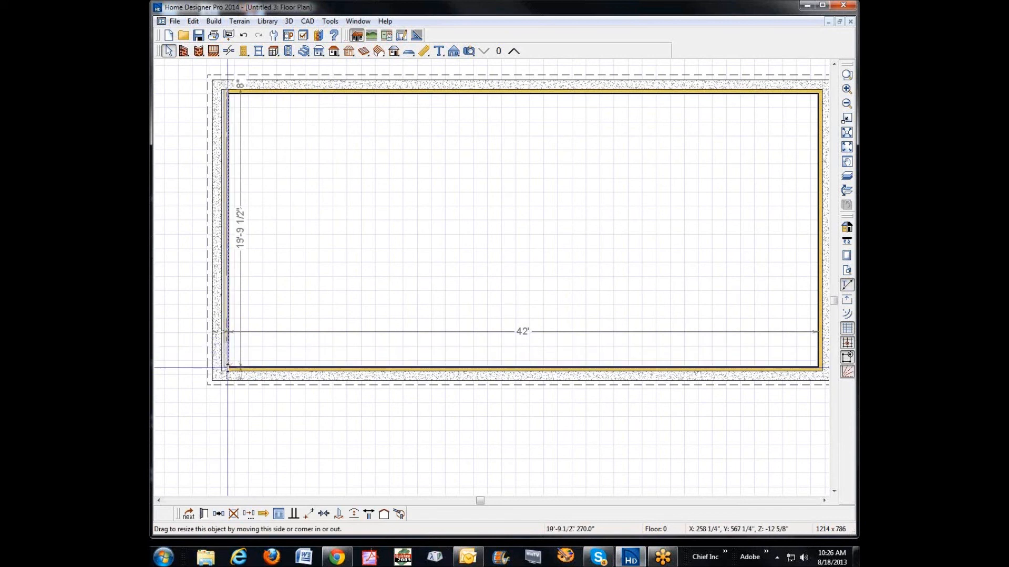
Step: Close the gap behind the left furring wall by moving it flush against the inner face of the left concrete foundation wall
left_click(846, 75)
left_click_drag(177, 329, 278, 391)
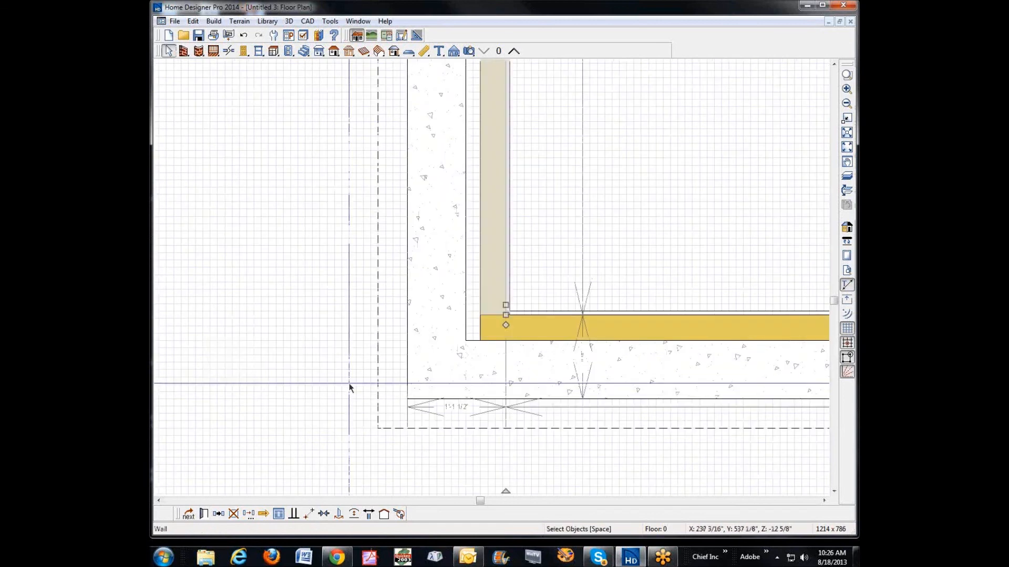
left_click(507, 252)
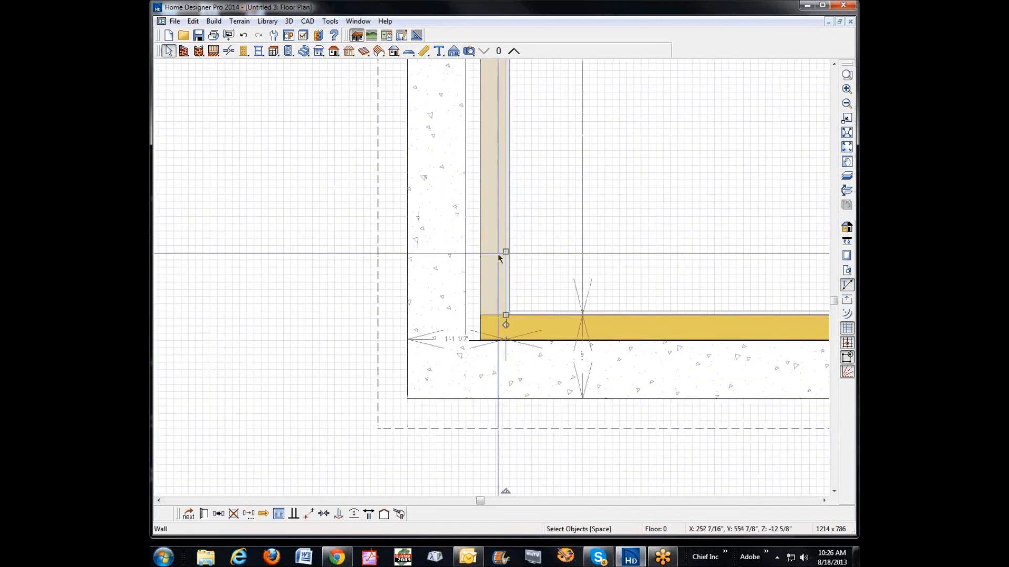
left_click_drag(499, 253, 491, 255)
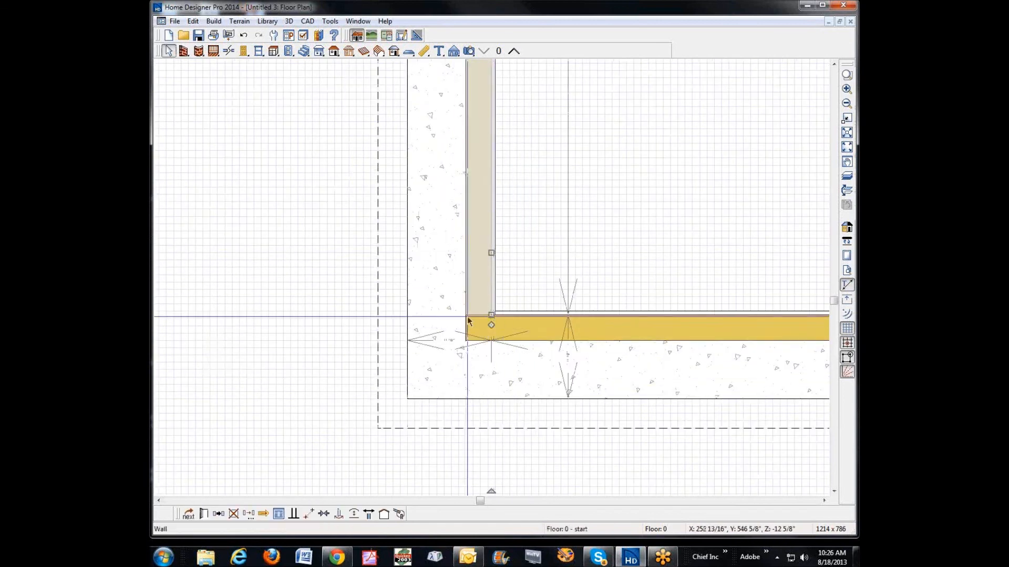
left_click(476, 215)
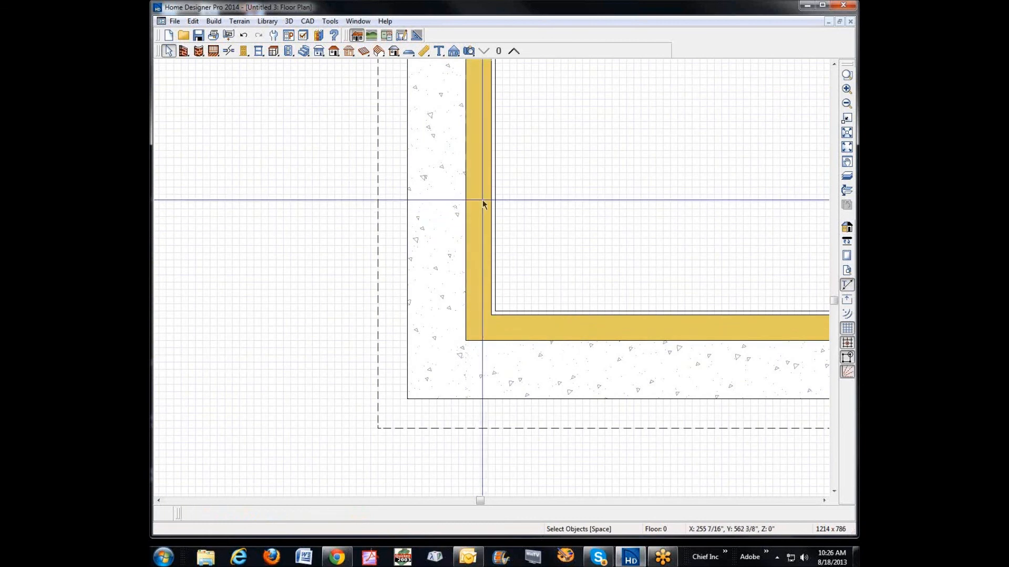
Step: Move the lower furring wall inward off the foundation wall and shorten the left furring wall's lower end to meet it
scroll(492, 196, "down", 1)
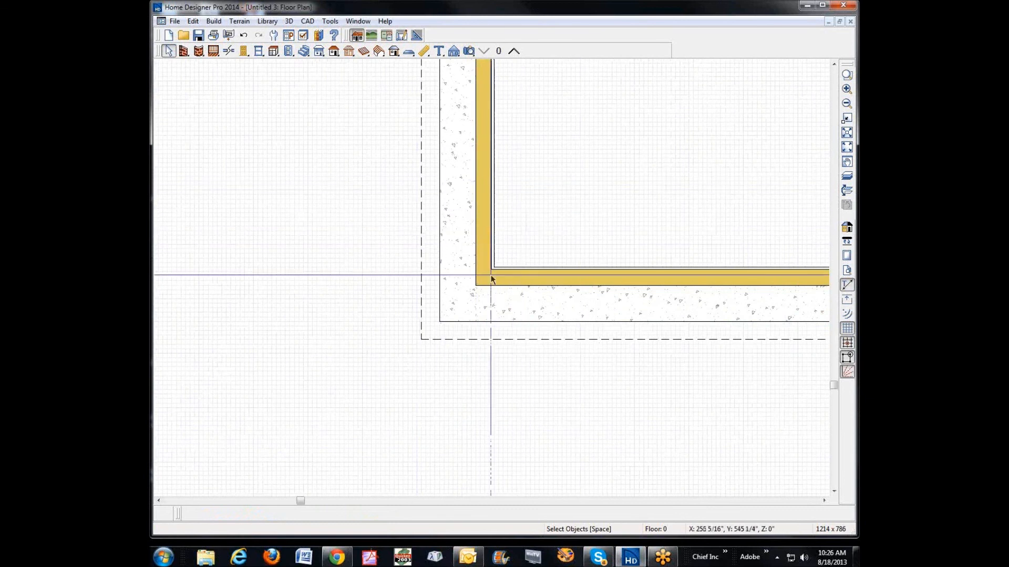
left_click(490, 248)
left_click_drag(491, 268, 507, 288)
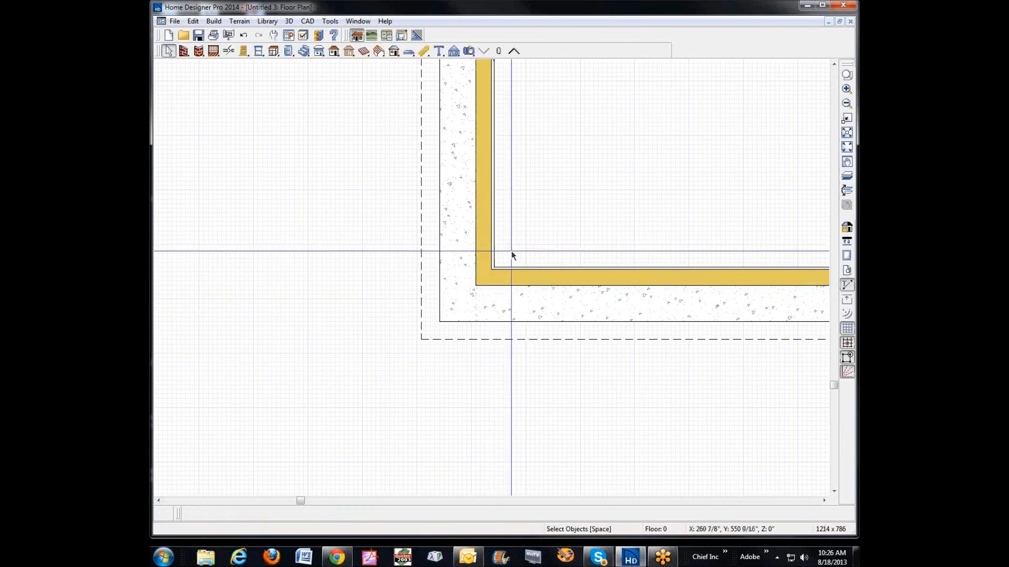
left_click(534, 271)
left_click_drag(534, 269, 533, 244)
left_click(498, 300)
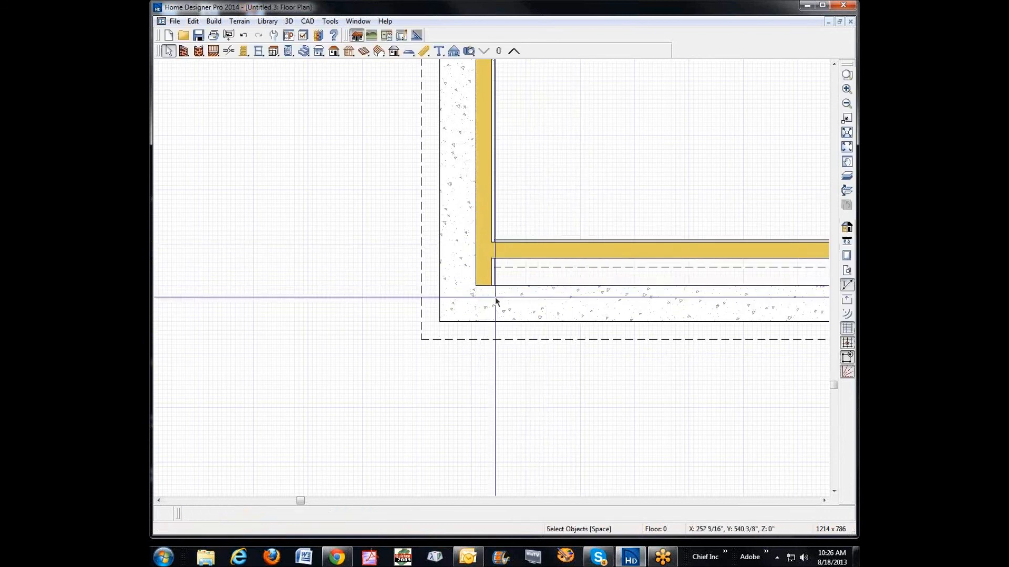
left_click(489, 285)
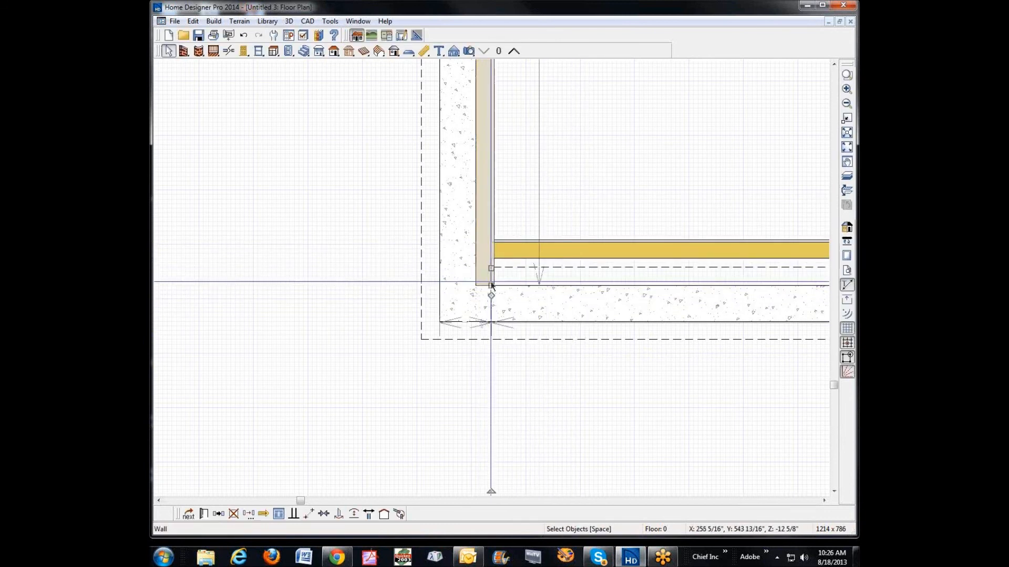
left_click_drag(491, 285, 491, 248)
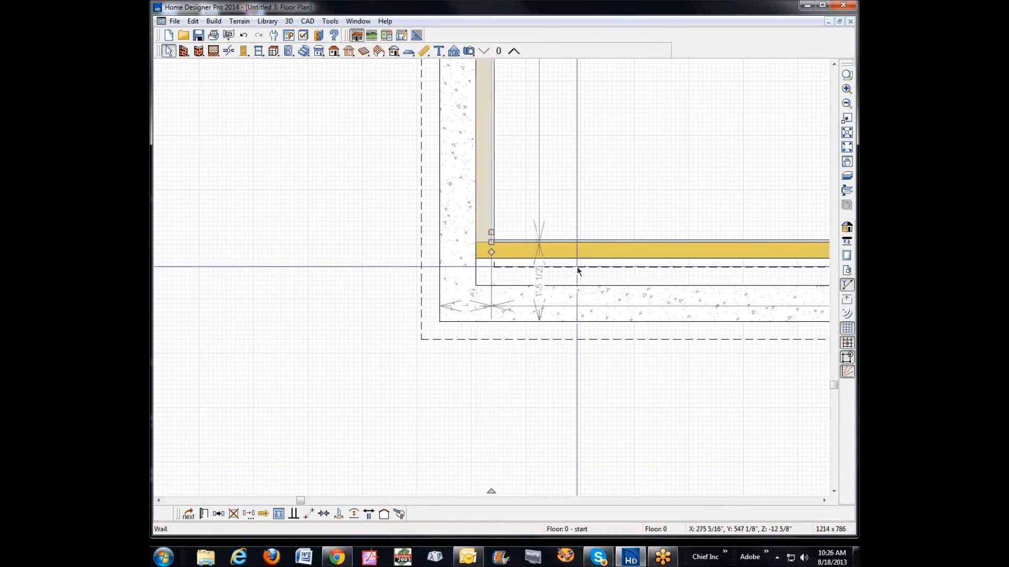
Step: Move the lower furring wall back against the inner face of the lower foundation wall
left_click(578, 272)
left_click(567, 254)
left_click_drag(568, 243, 555, 279)
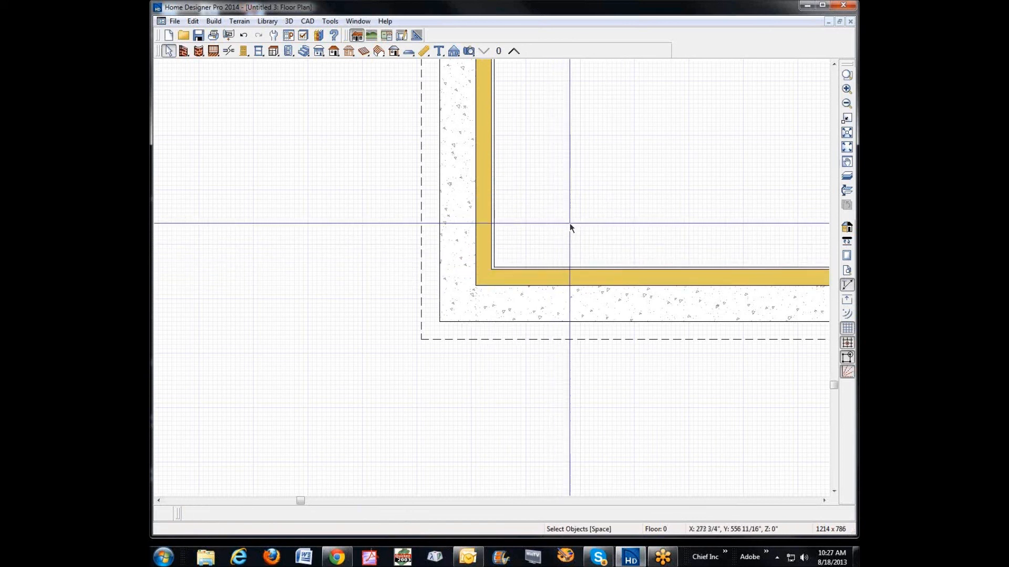
Step: View the furred basement room in a full camera view looking from the right end toward the left, and return to the floor plan
scroll(517, 256, "down", 1)
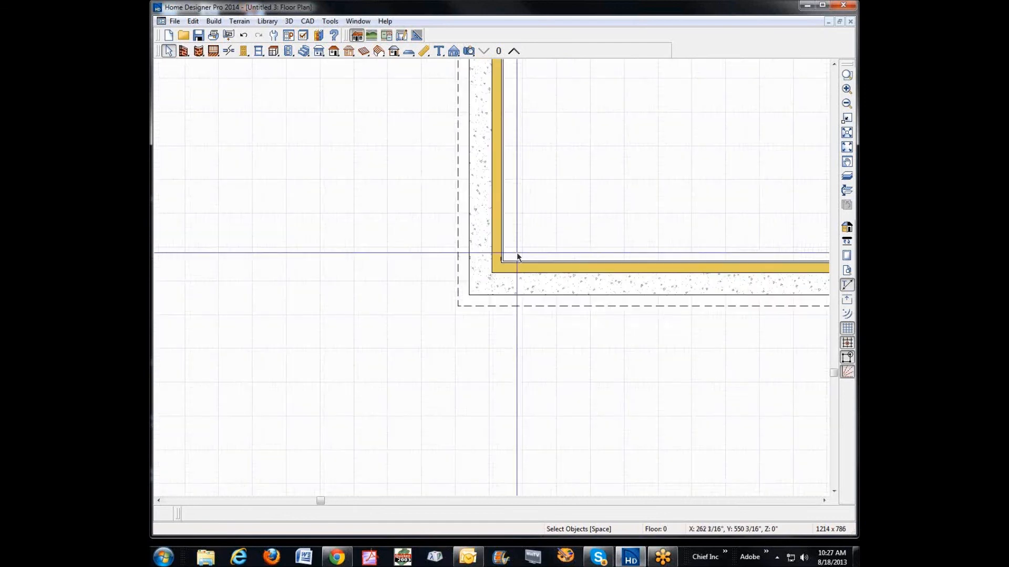
left_click(846, 148)
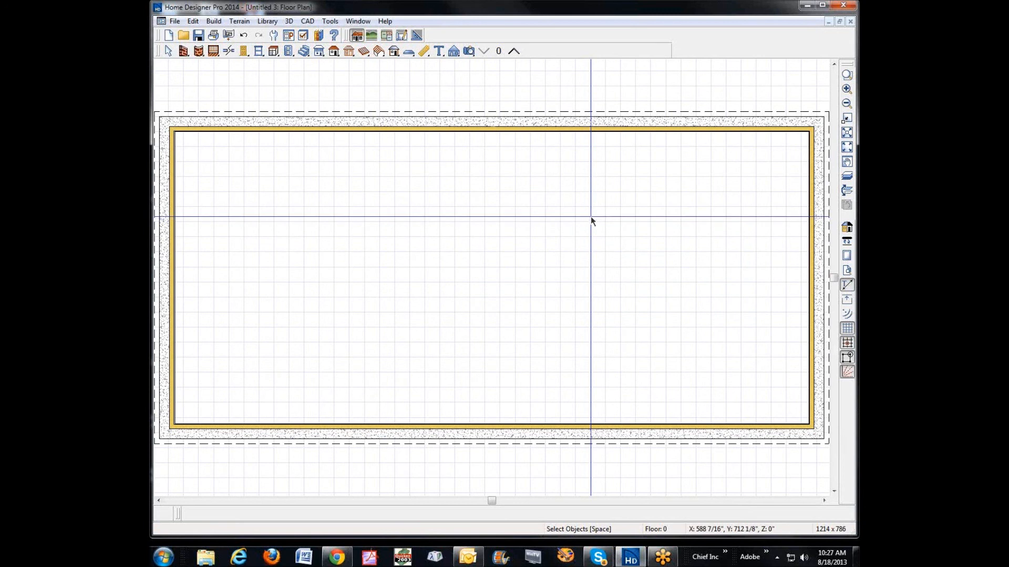
scroll(593, 218, "down", 1)
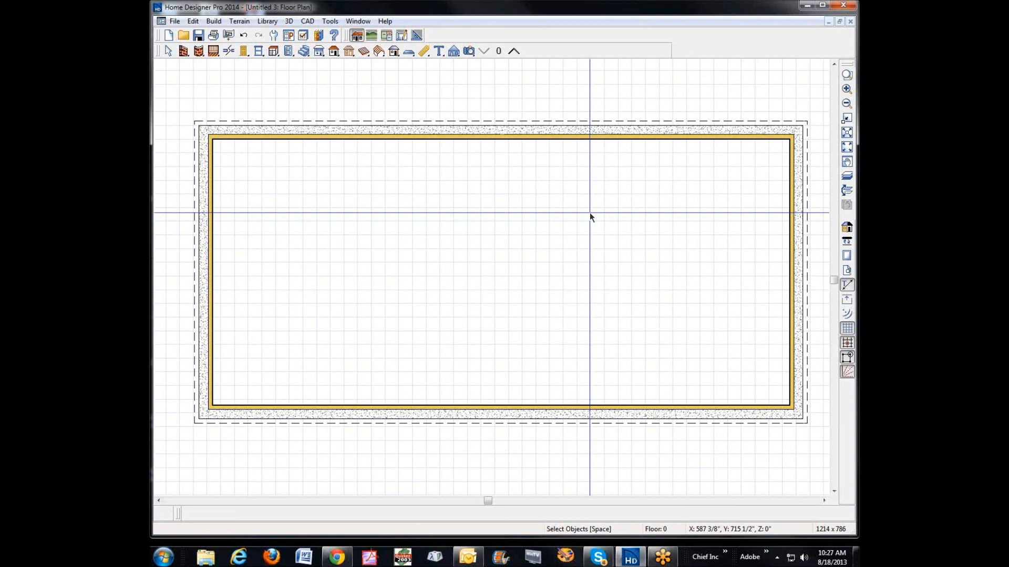
left_click(470, 52)
left_click_drag(763, 205, 556, 279)
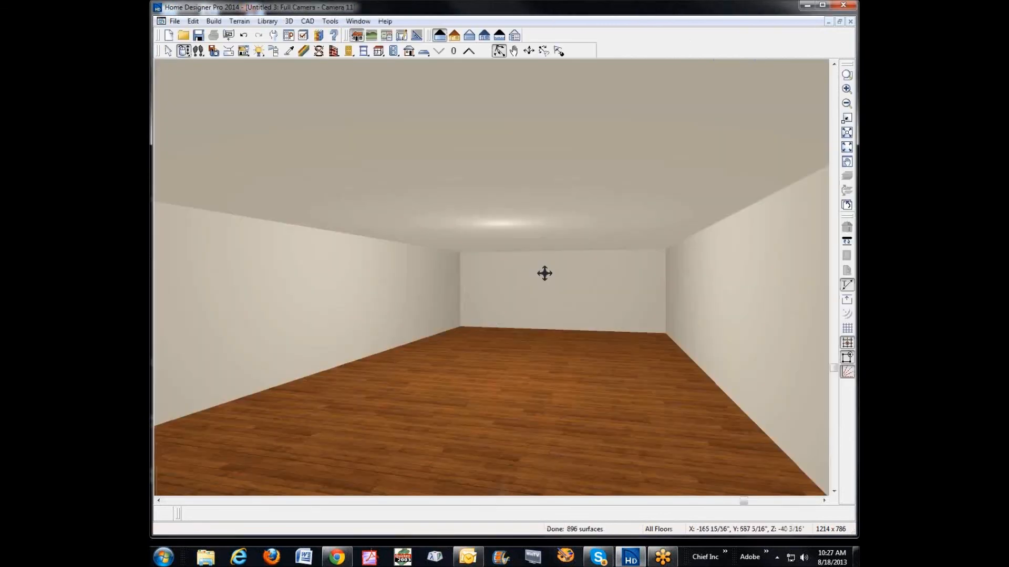
left_click(849, 21)
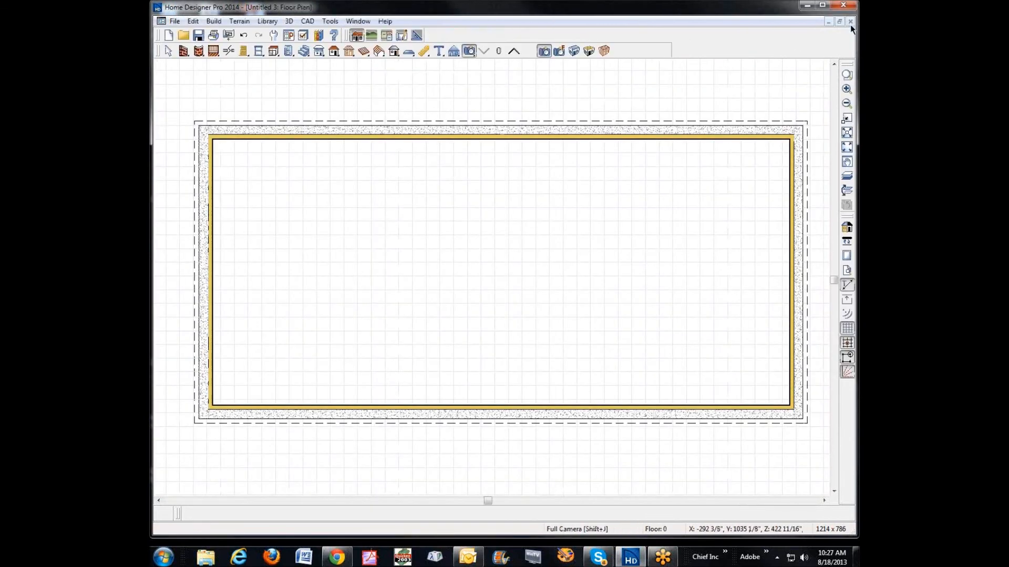
scroll(488, 411, "up", 3)
scroll(490, 414, "down", 3)
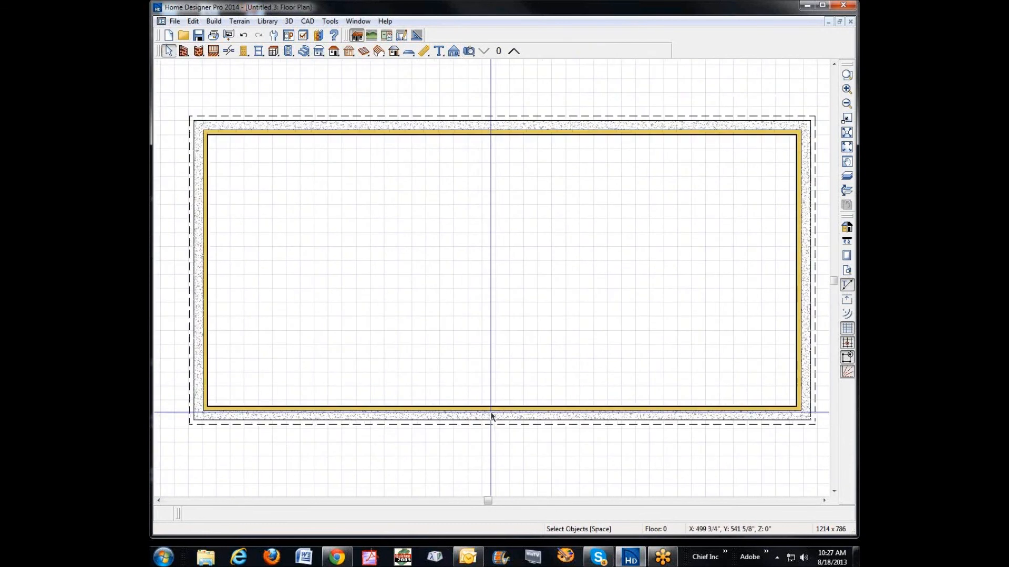